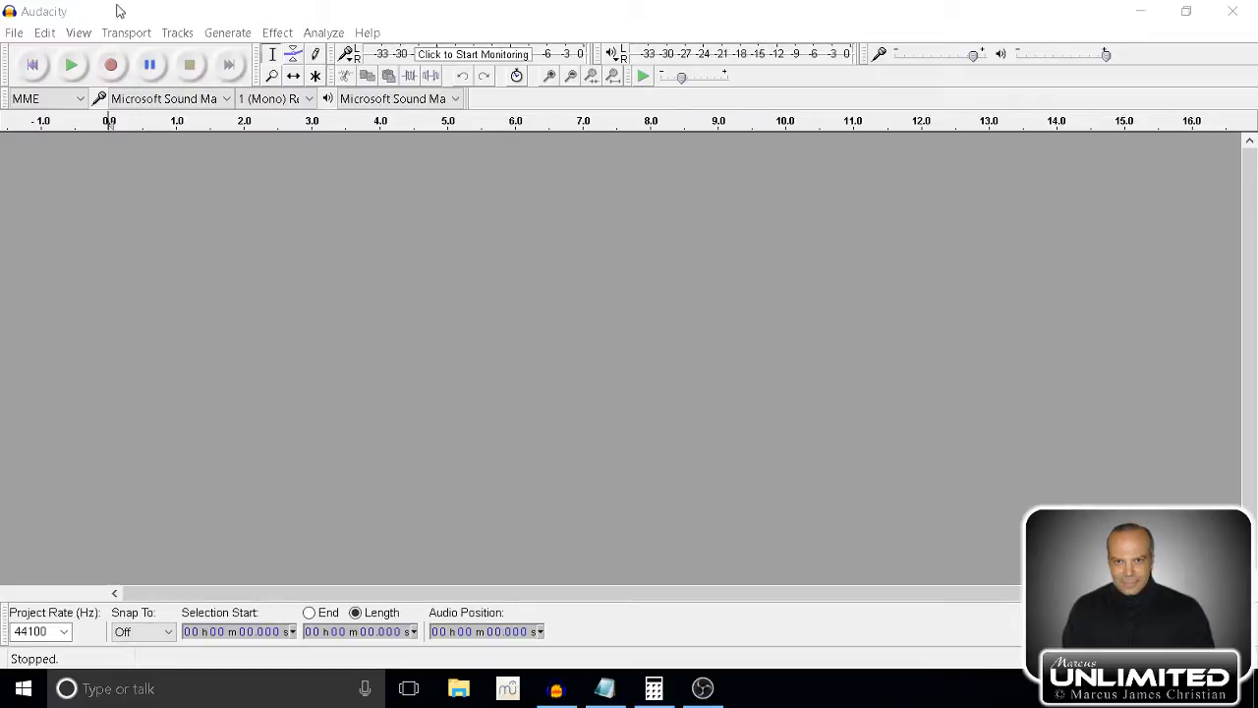
# Import the audio file La_GtoDoverFsharp_100bpm into the empty project.
pyautogui.click(15, 33)
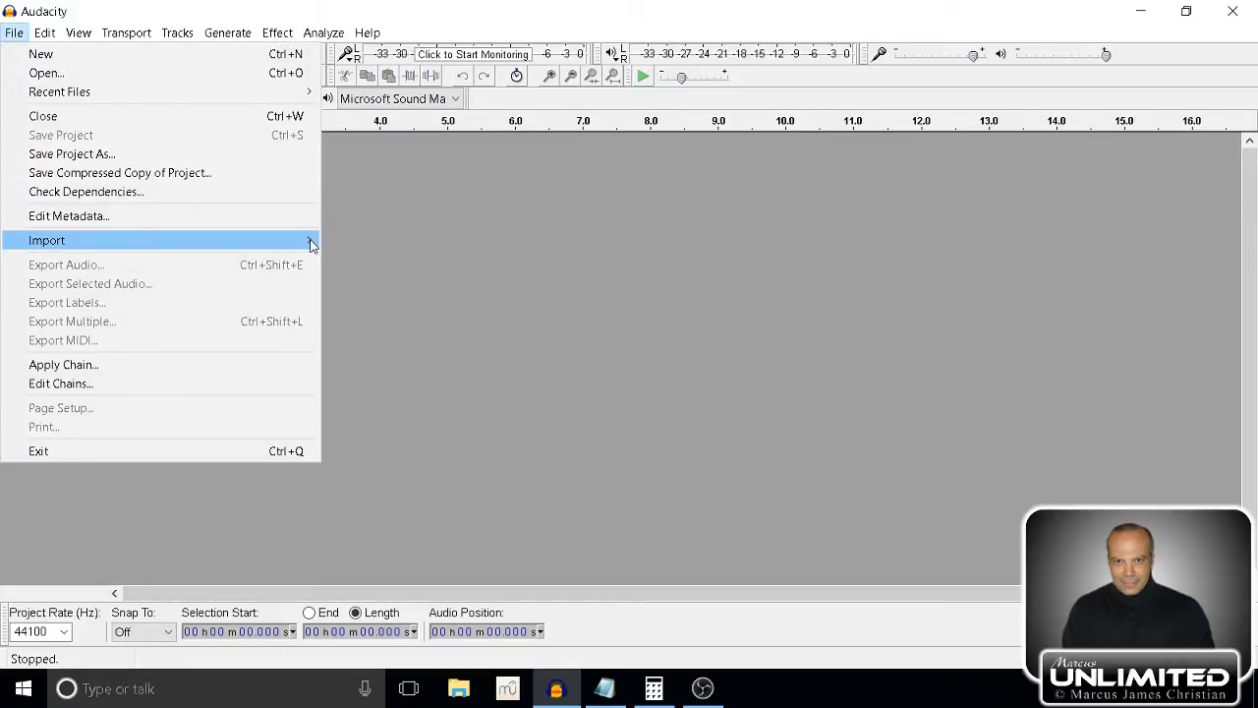
pyautogui.moveTo(310, 244)
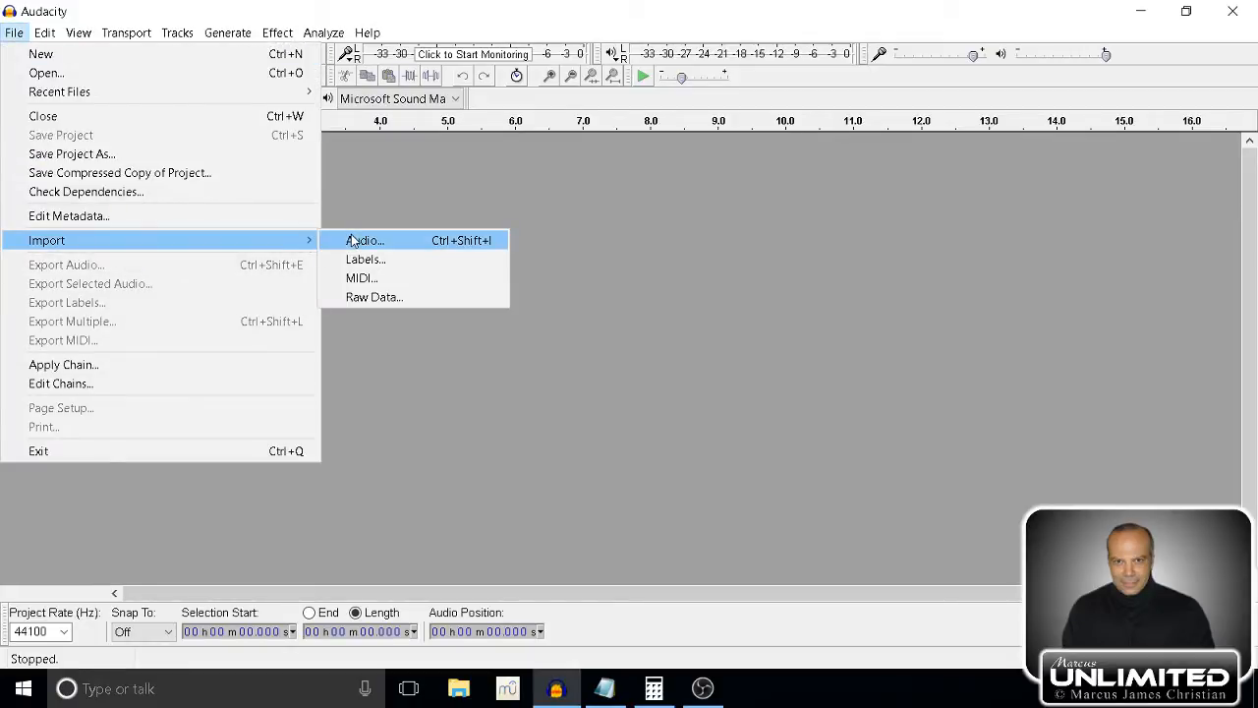
pyautogui.click(353, 241)
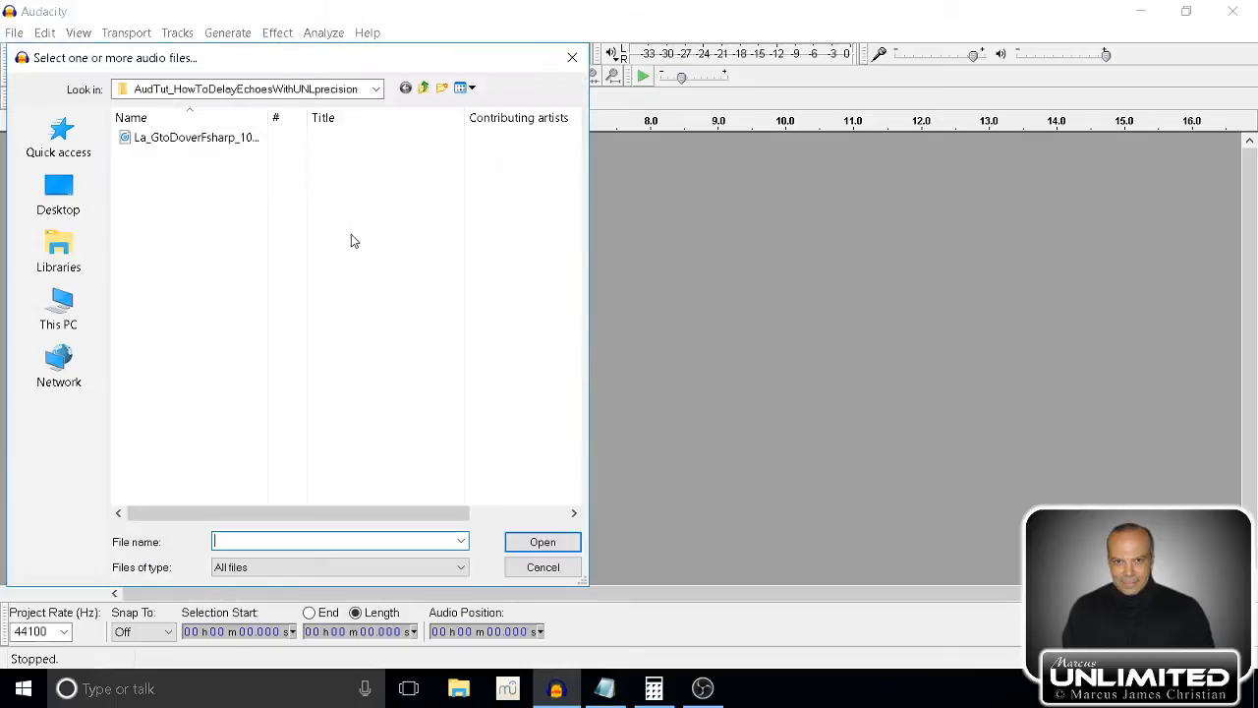
pyautogui.click(160, 140)
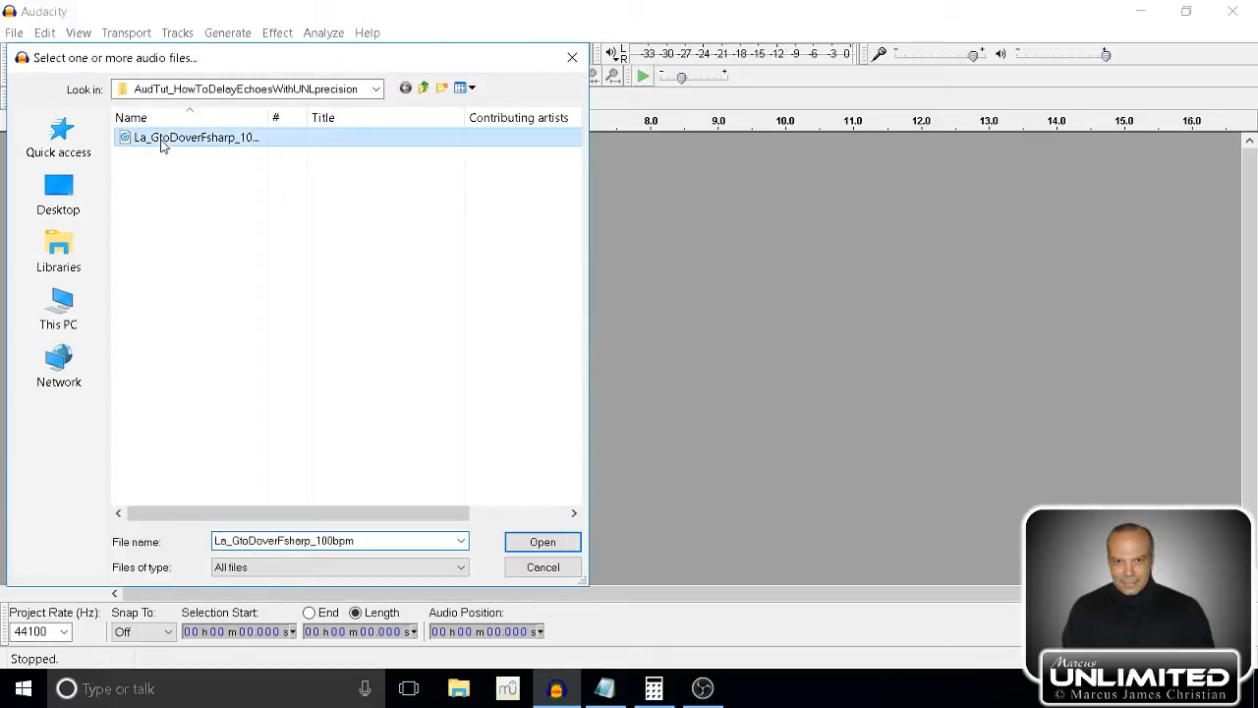
pyautogui.click(522, 544)
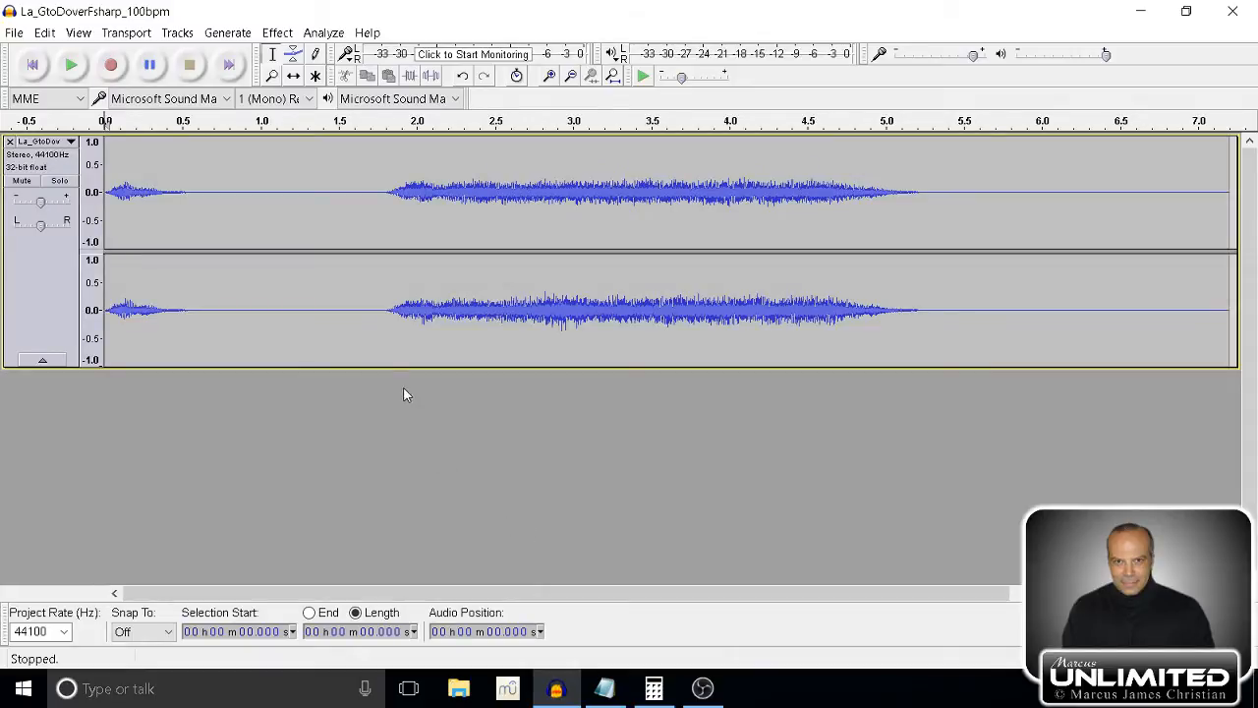
# Play the imported track from the start twice to hear it without any effect, stopping playback each time.
pyautogui.click(73, 65)
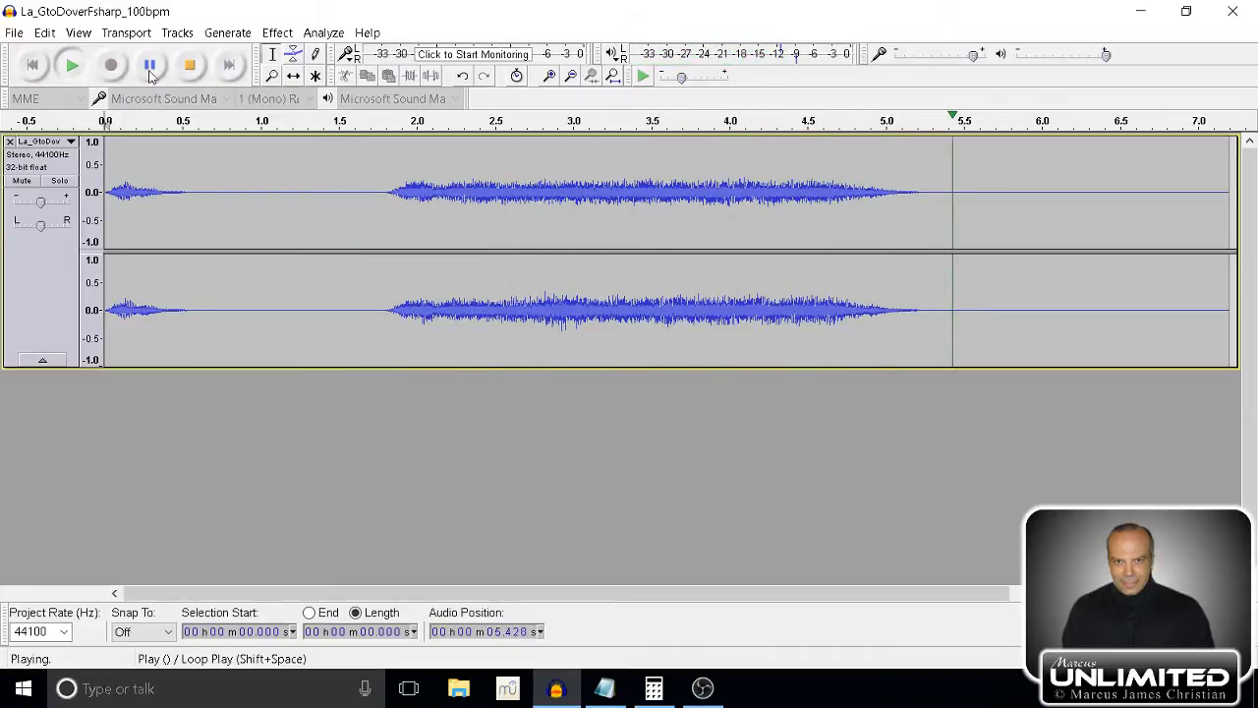
pyautogui.click(190, 64)
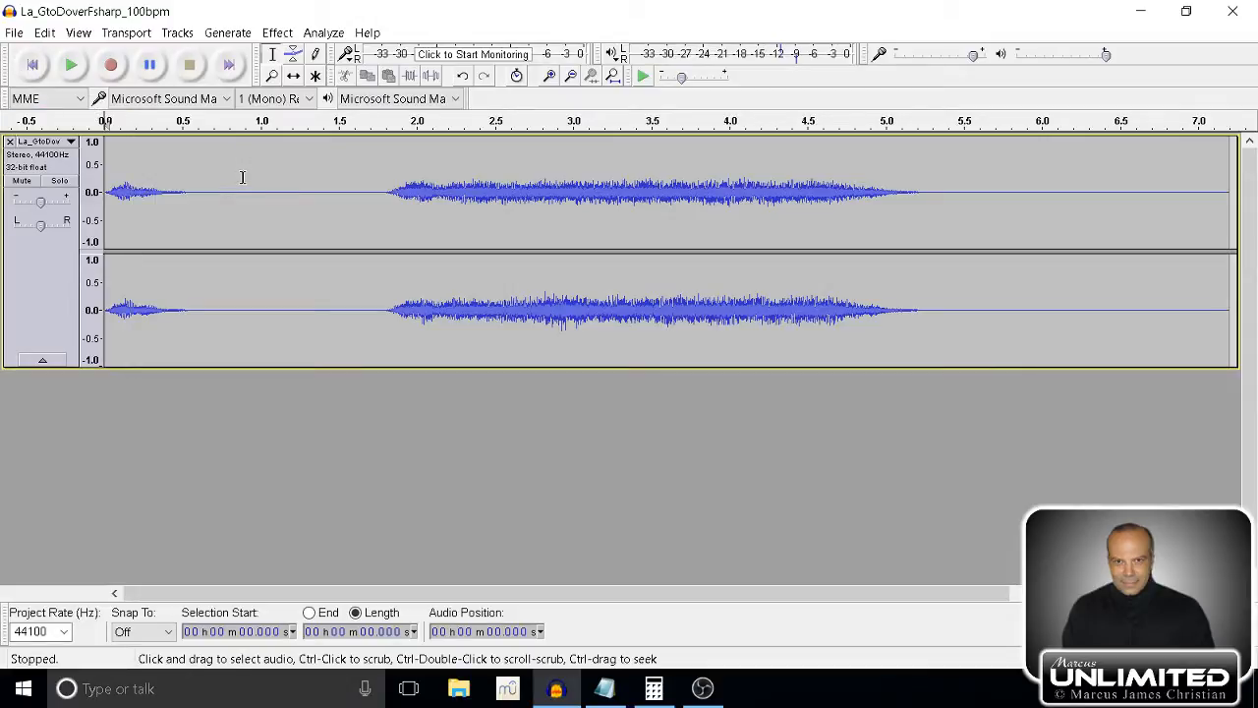
pyautogui.click(71, 65)
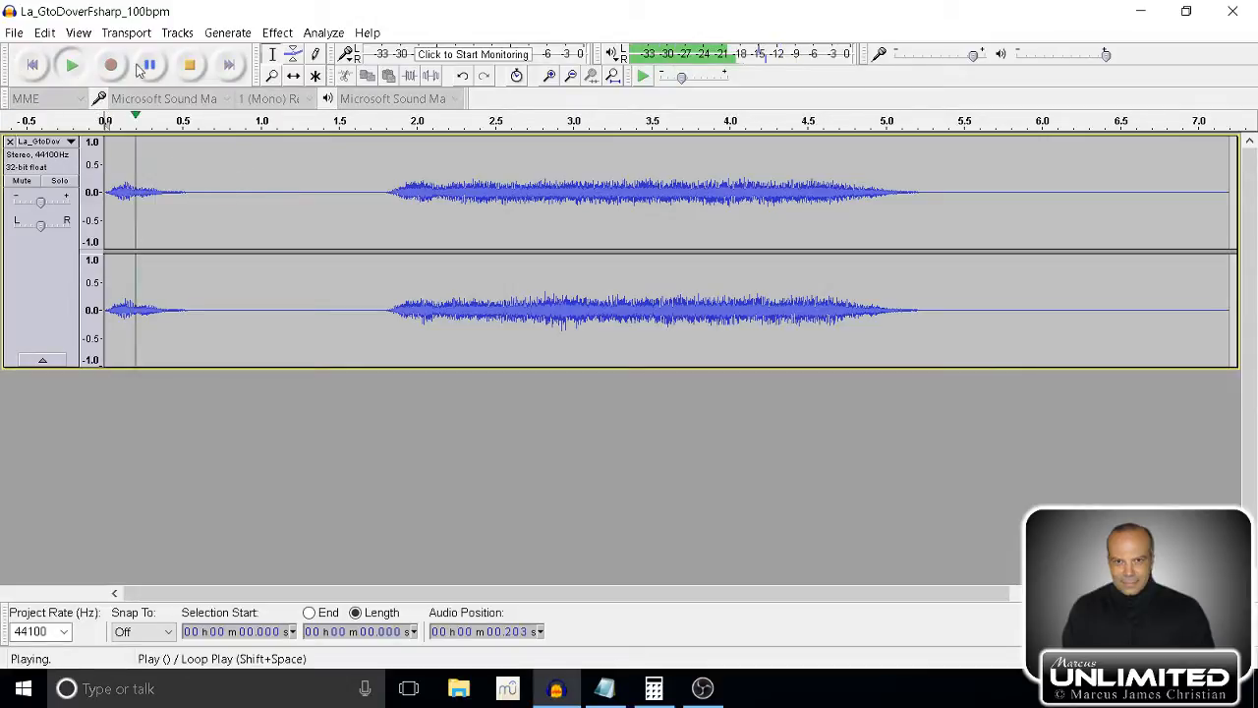
pyautogui.click(191, 63)
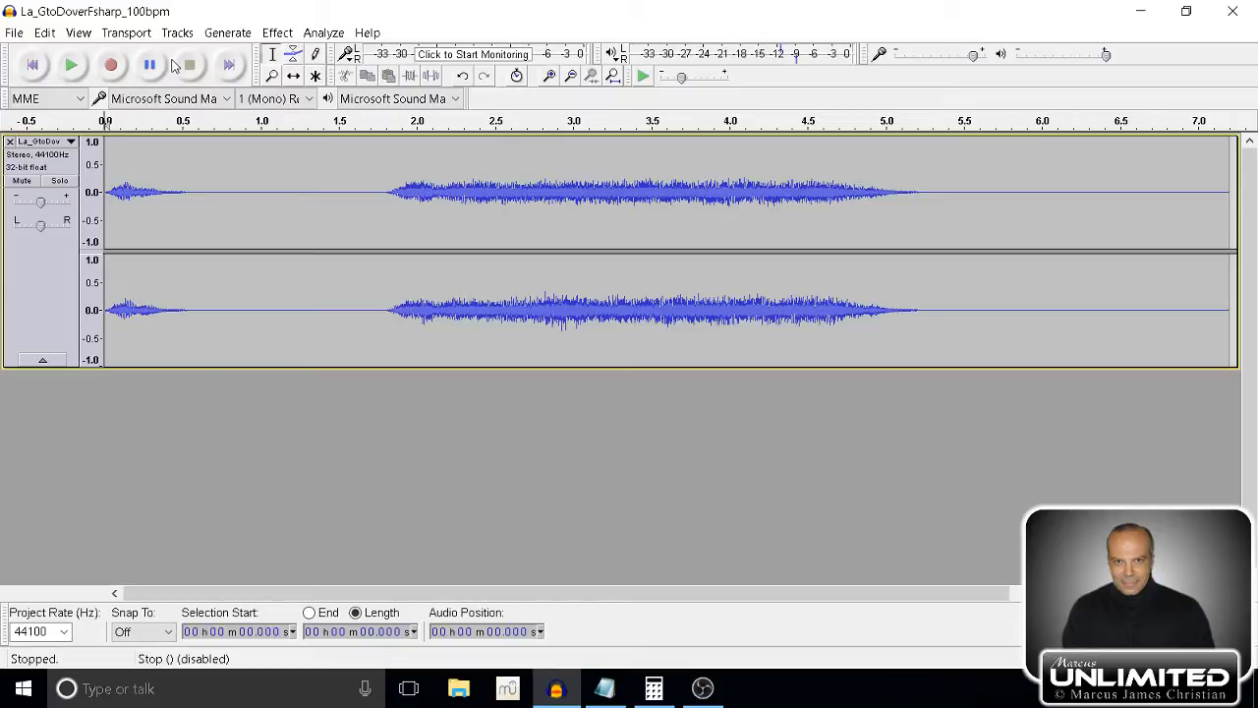
# Select the whole track and preview the Echo effect with its existing delay time and decay factor.
pyautogui.click(31, 283)
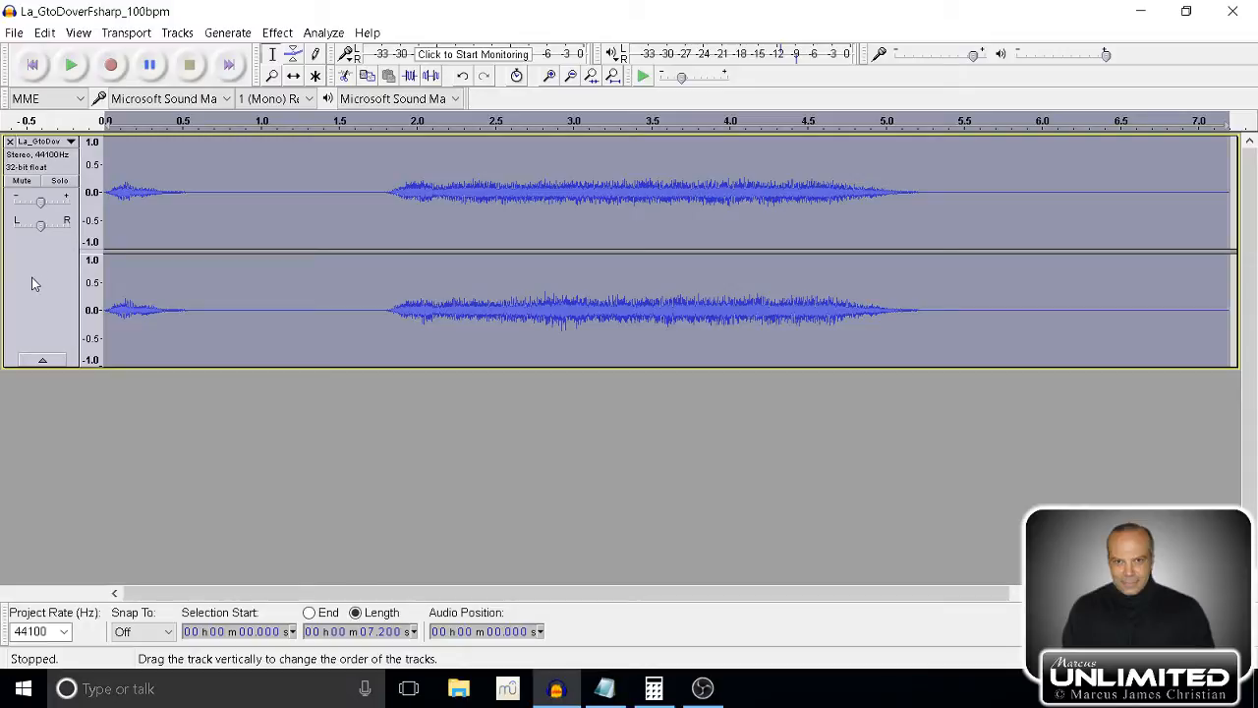
pyautogui.click(277, 32)
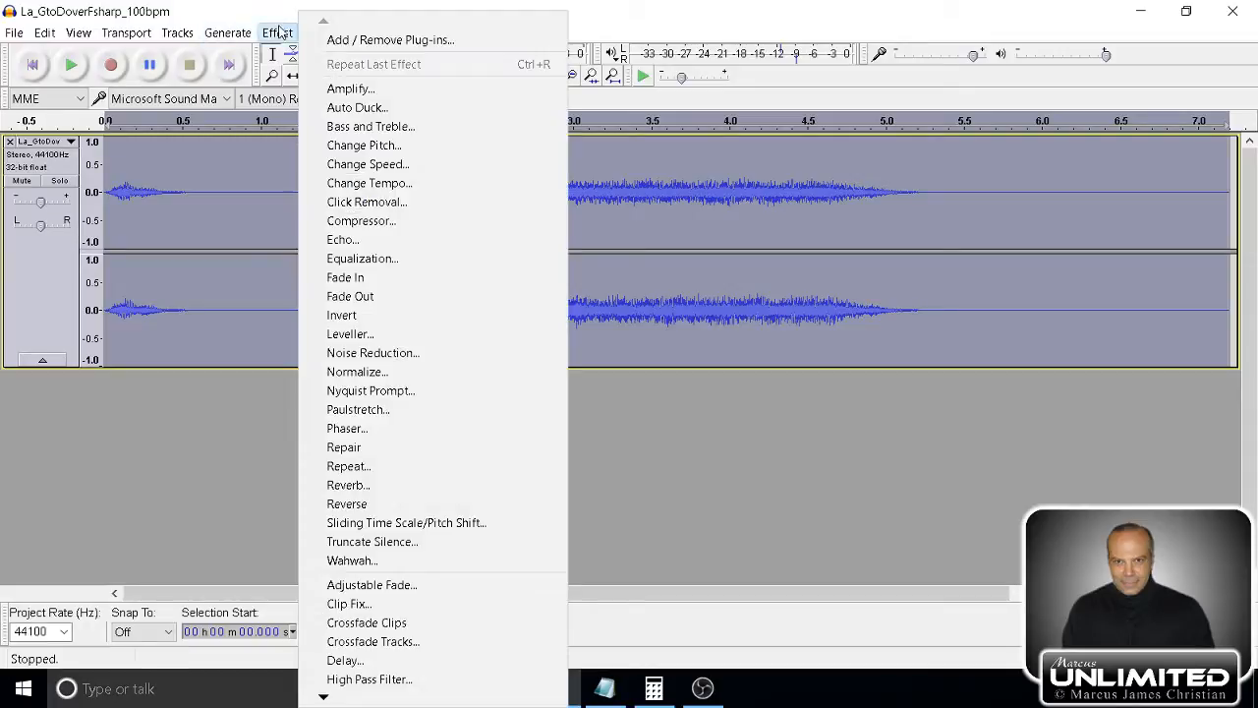
pyautogui.click(343, 240)
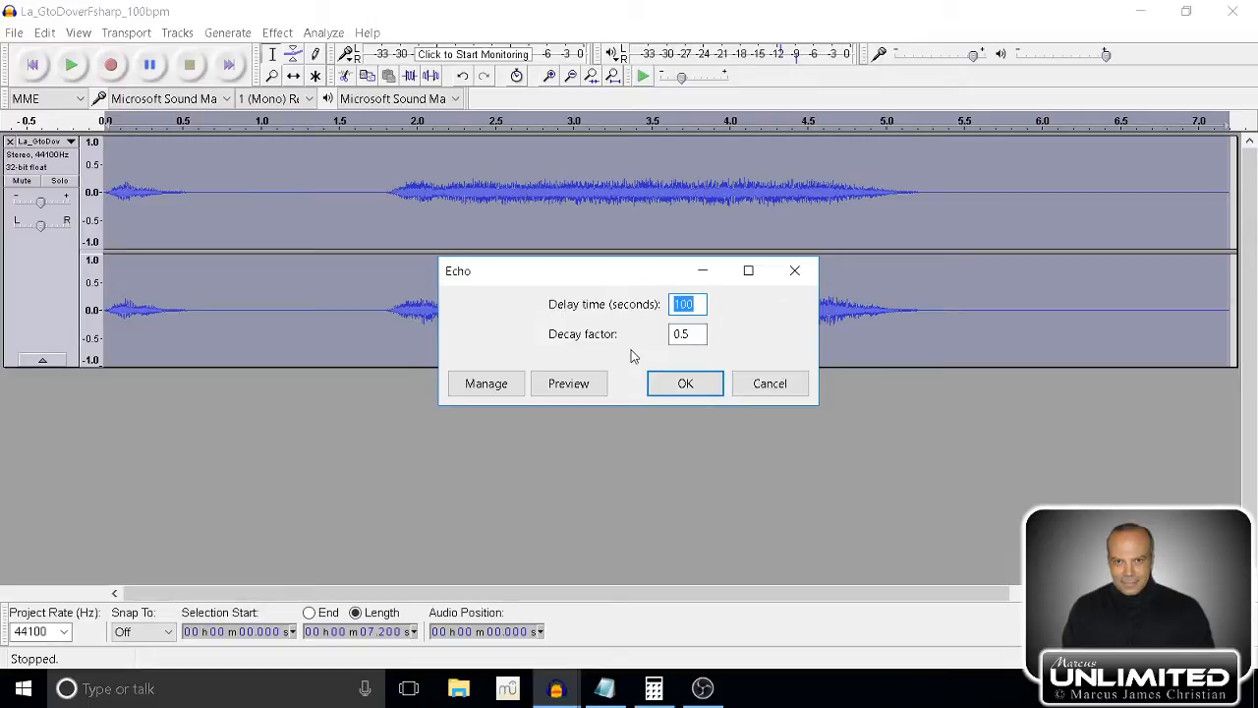
pyautogui.click(585, 383)
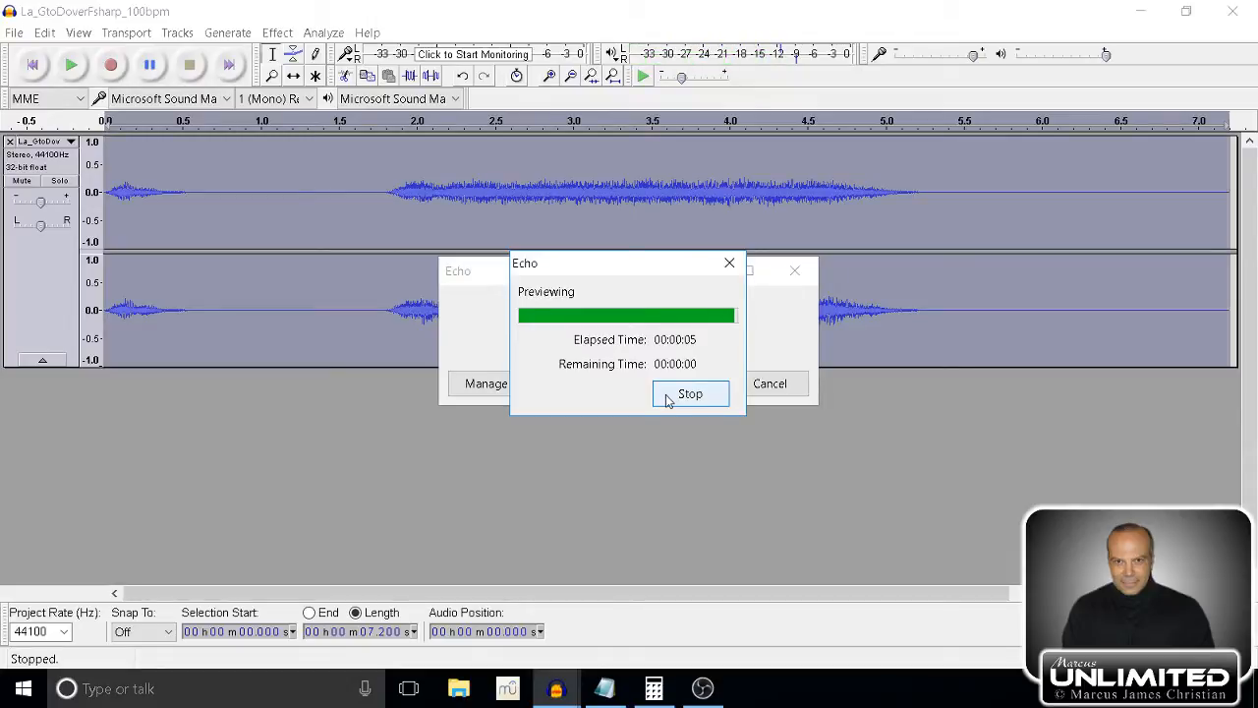
# Set the Echo delay time to 1 second and preview the result twice.
pyautogui.click(630, 340)
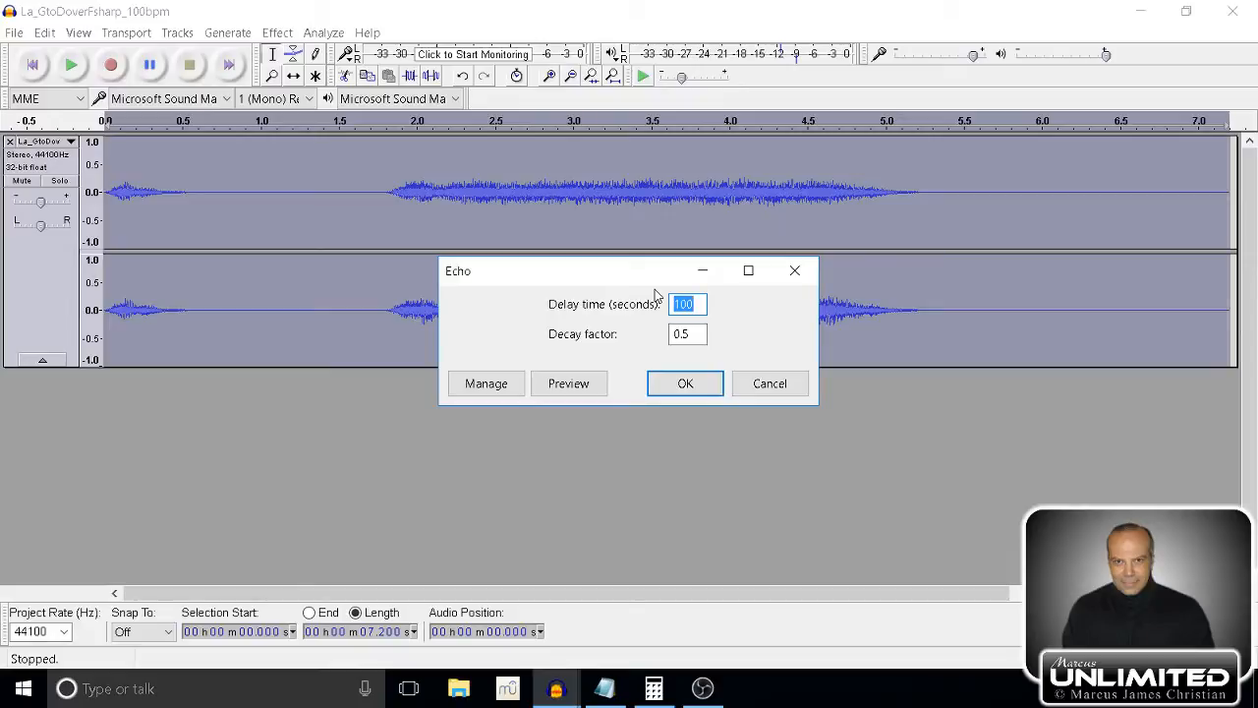
pyautogui.write('1.0')
pyautogui.click(576, 392)
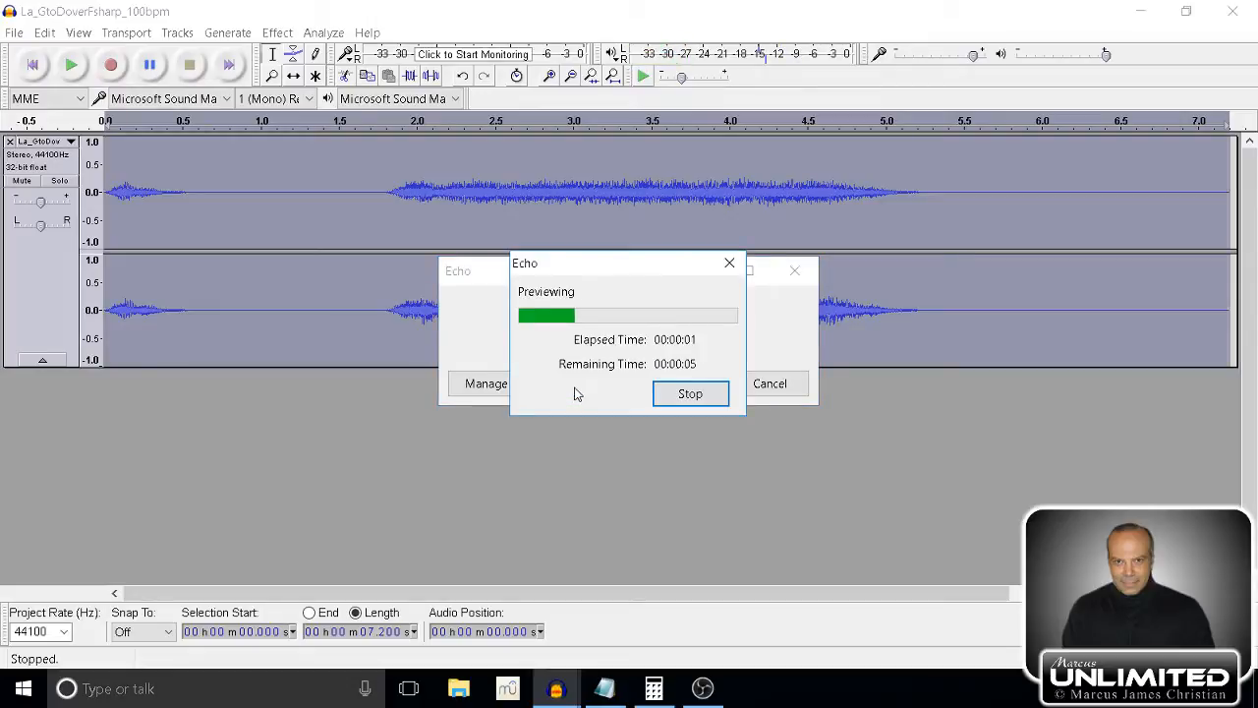
pyautogui.click(679, 394)
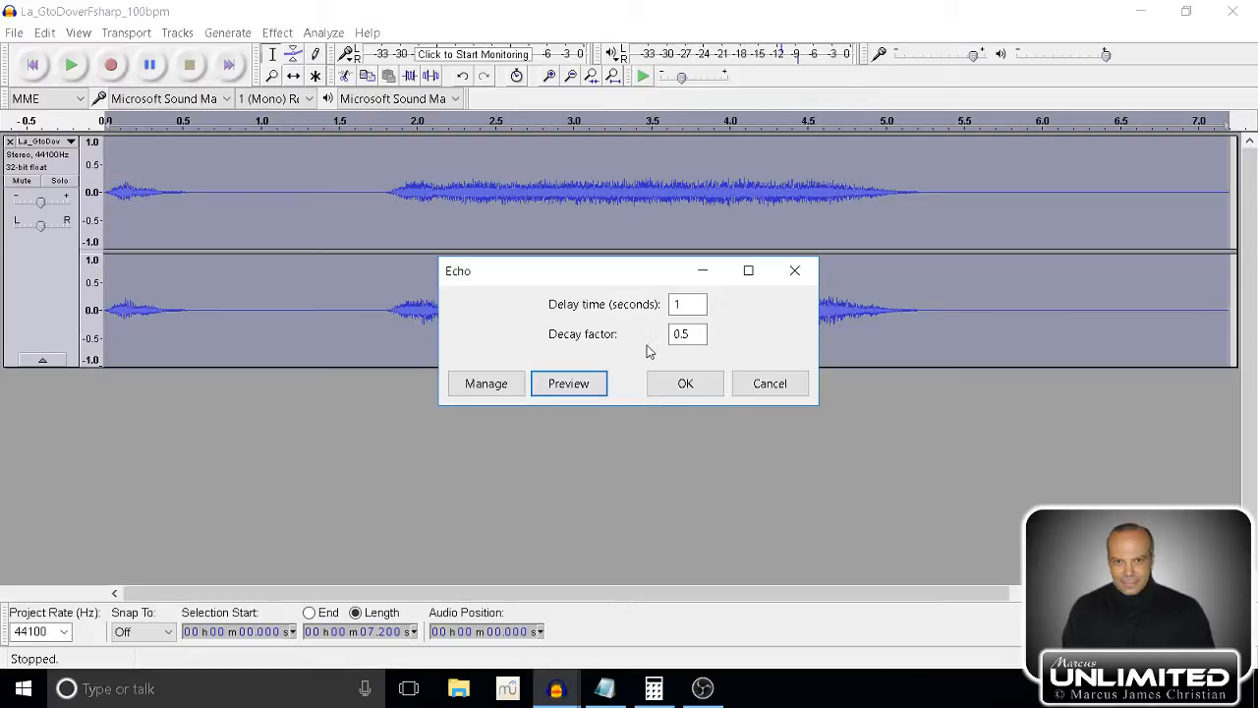
pyautogui.click(584, 385)
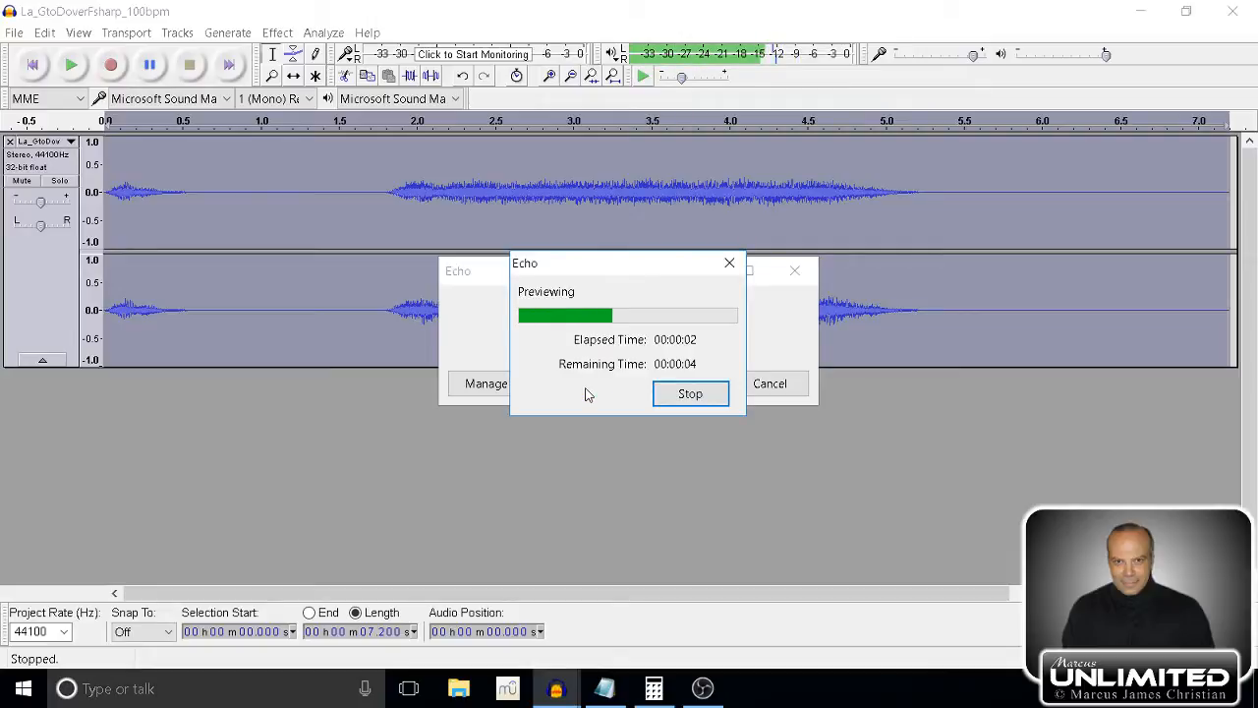
pyautogui.click(720, 394)
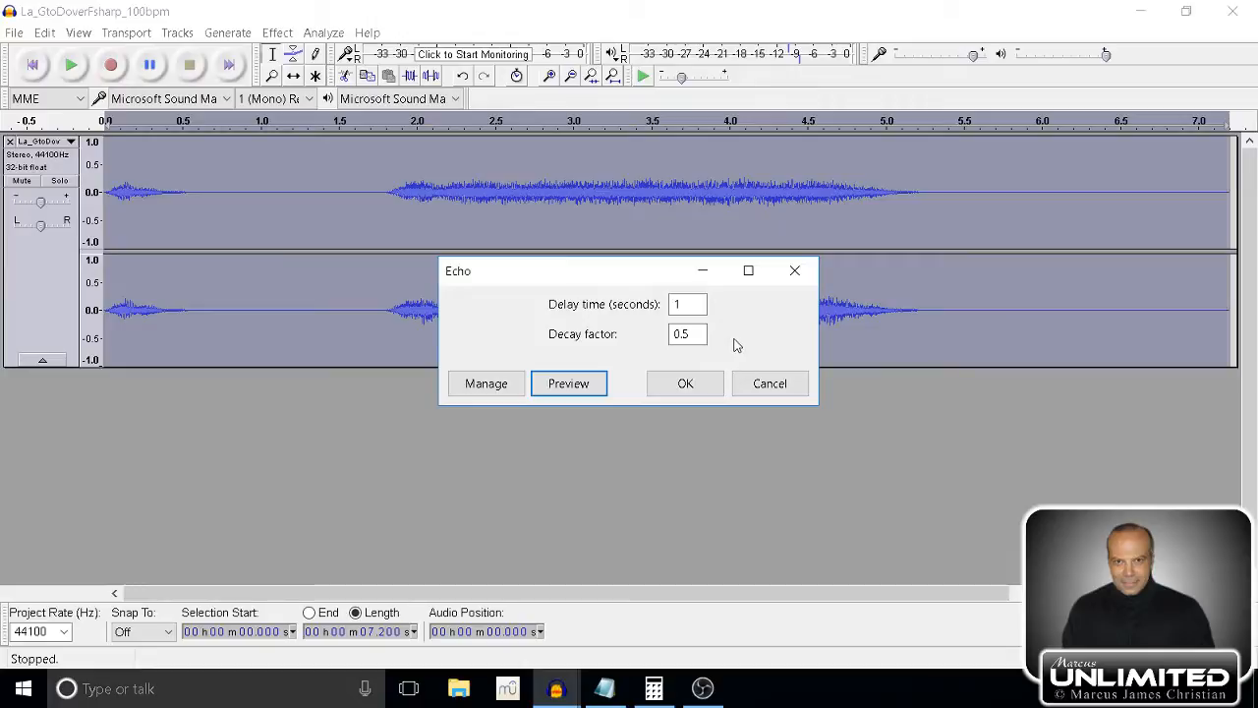
# Set the Echo delay time to 0.1 seconds, preview it, and cancel the effect without applying it.
pyautogui.click(678, 304)
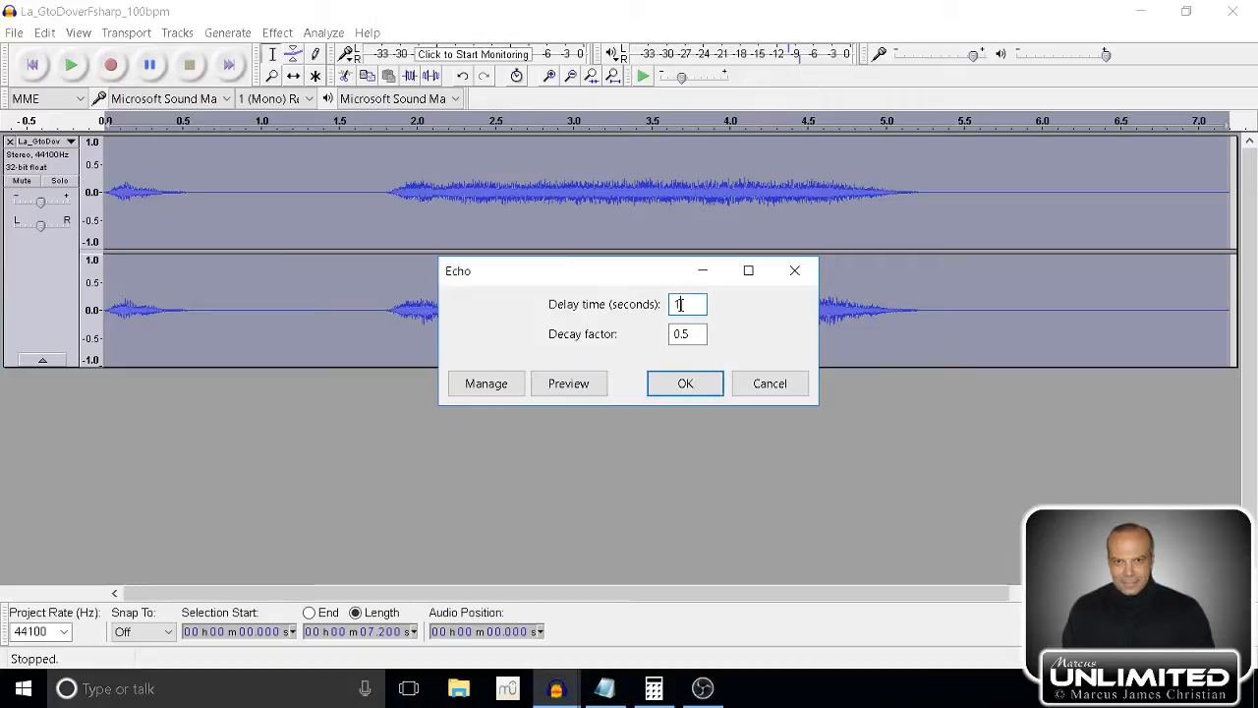
pyautogui.moveTo(685, 304); pyautogui.dragTo(661, 308)
pyautogui.write('0.1')
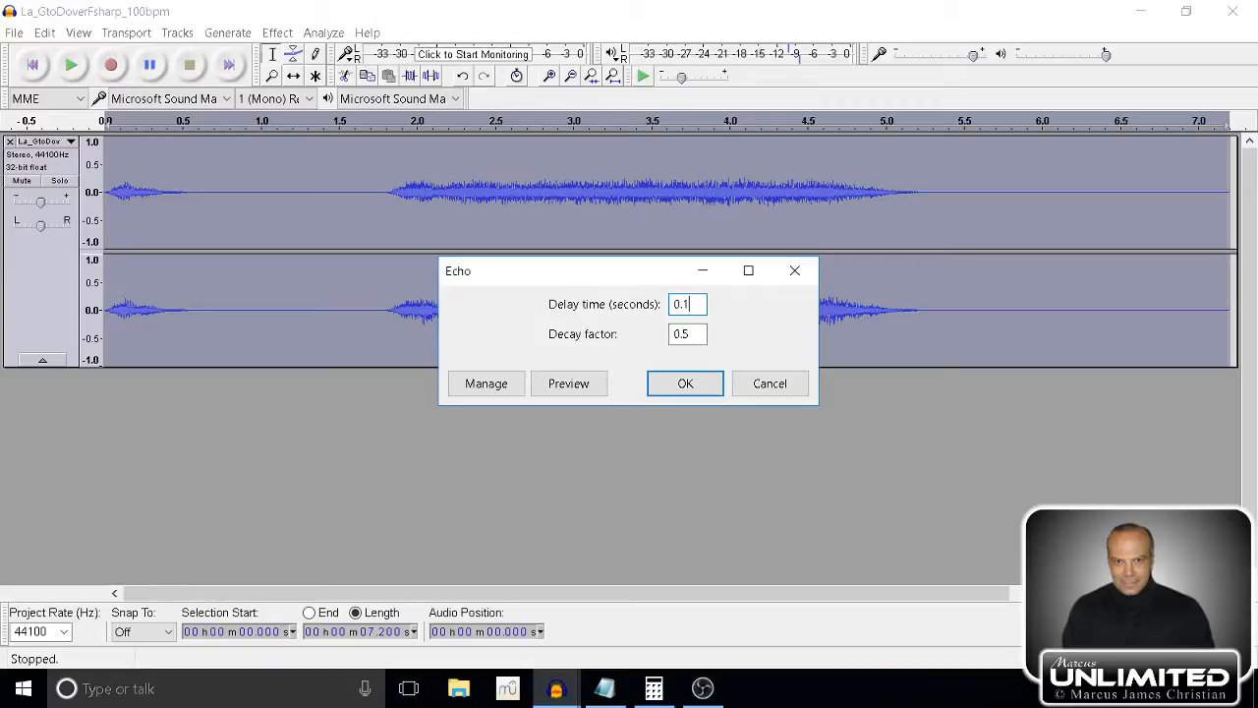
pyautogui.click(603, 387)
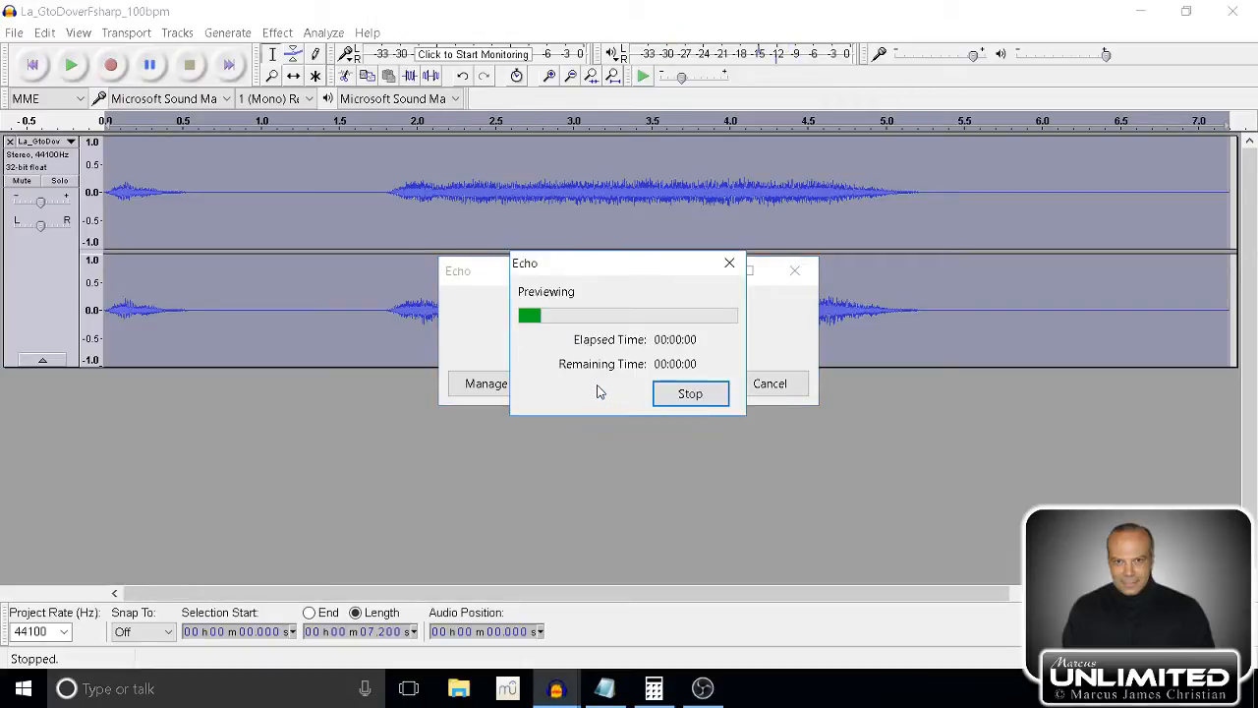
pyautogui.click(679, 400)
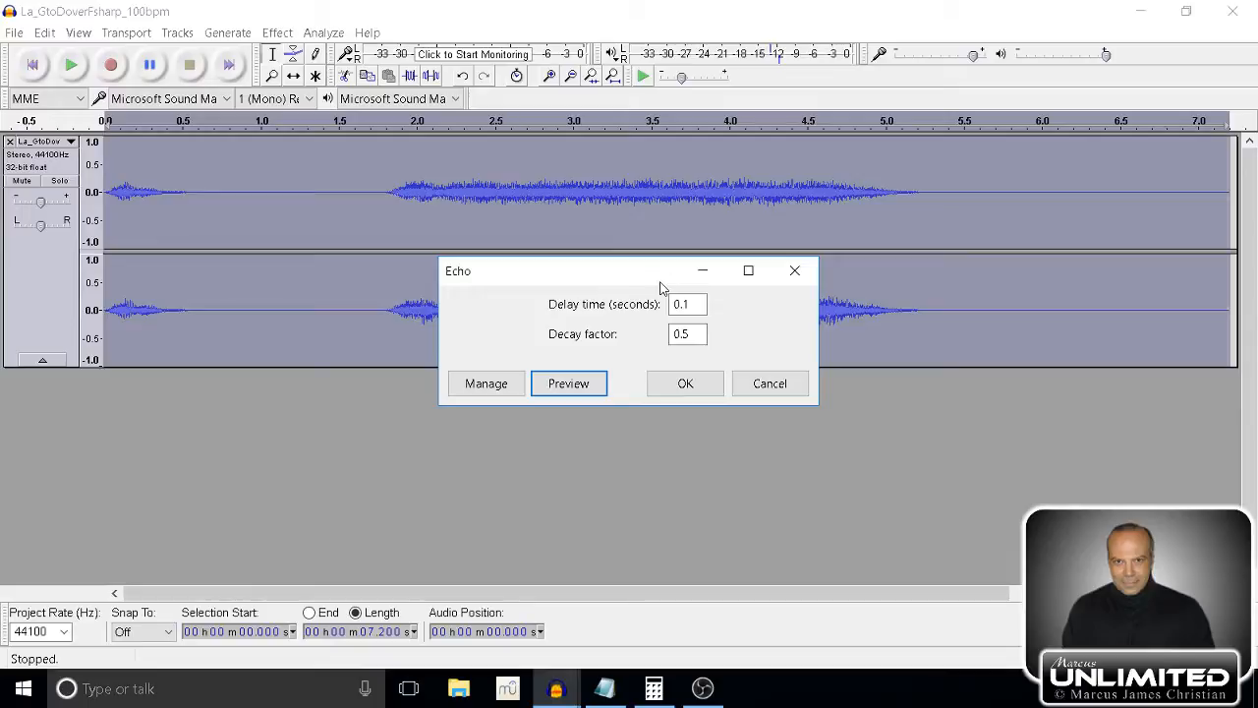
pyautogui.click(793, 383)
# Examine the Delay effect's choices for delay type, pitch change effect and allowing duration to change, without applying the effect.
pyautogui.click(277, 32)
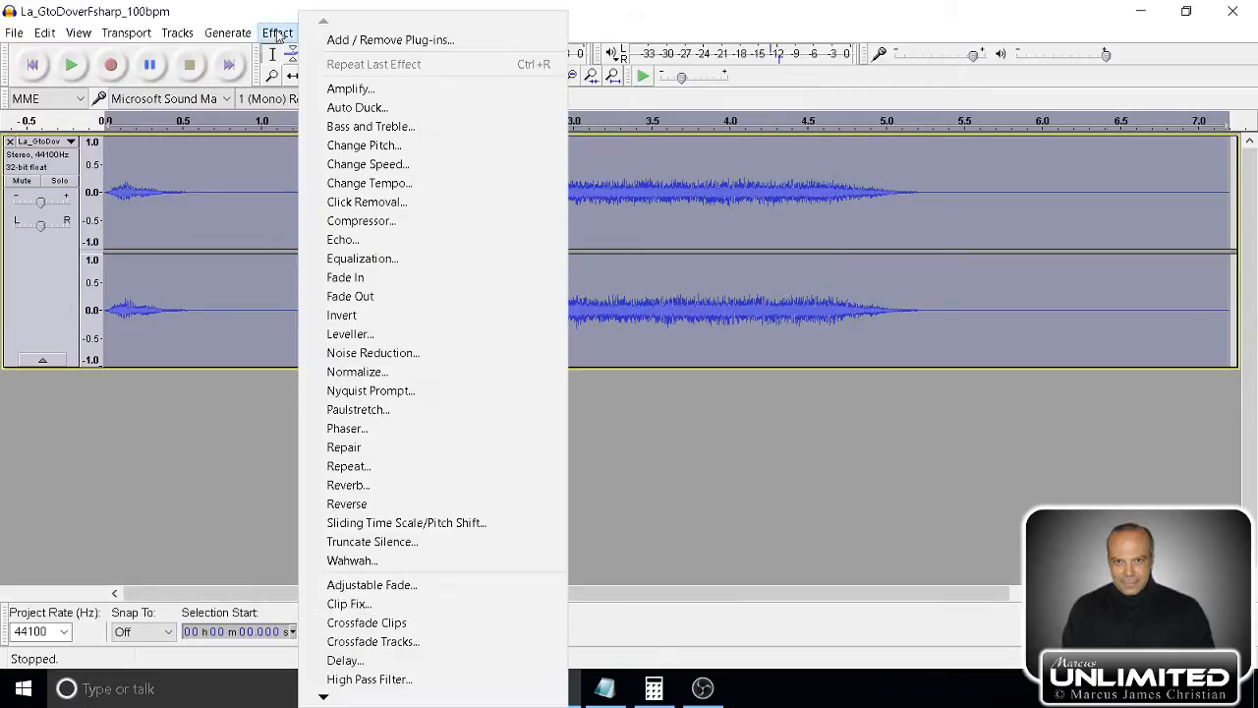
pyautogui.click(352, 660)
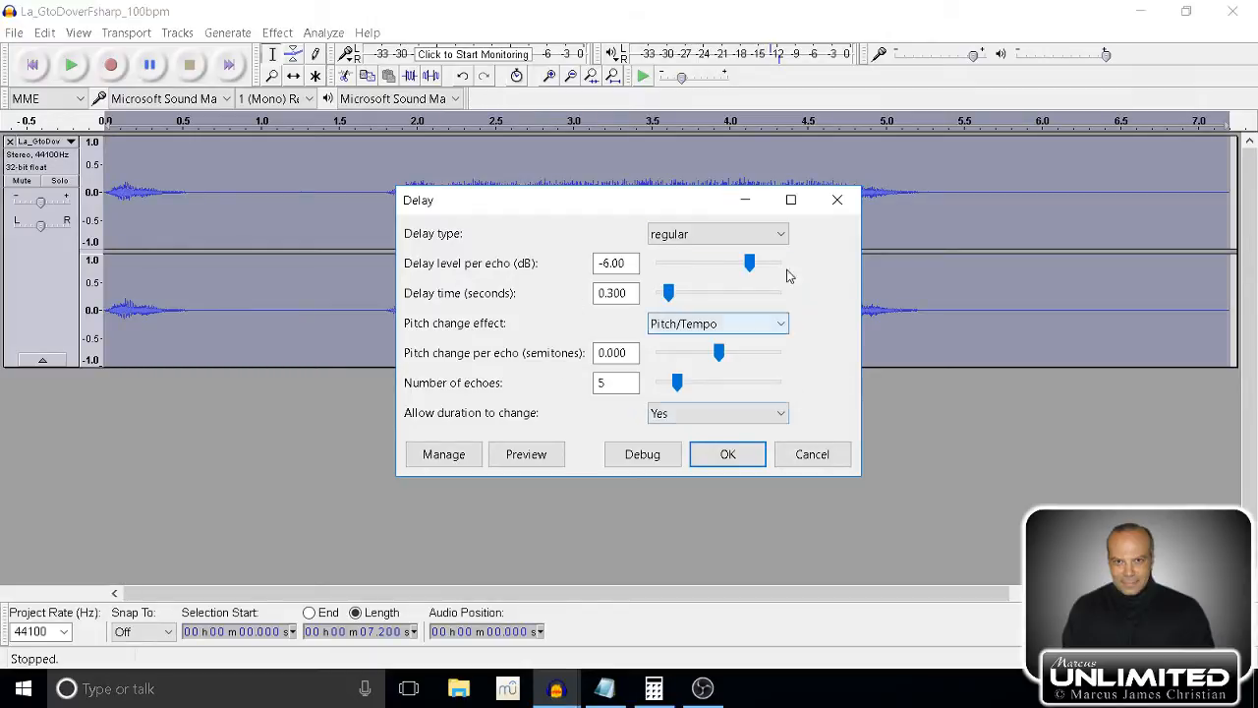
pyautogui.click(782, 235)
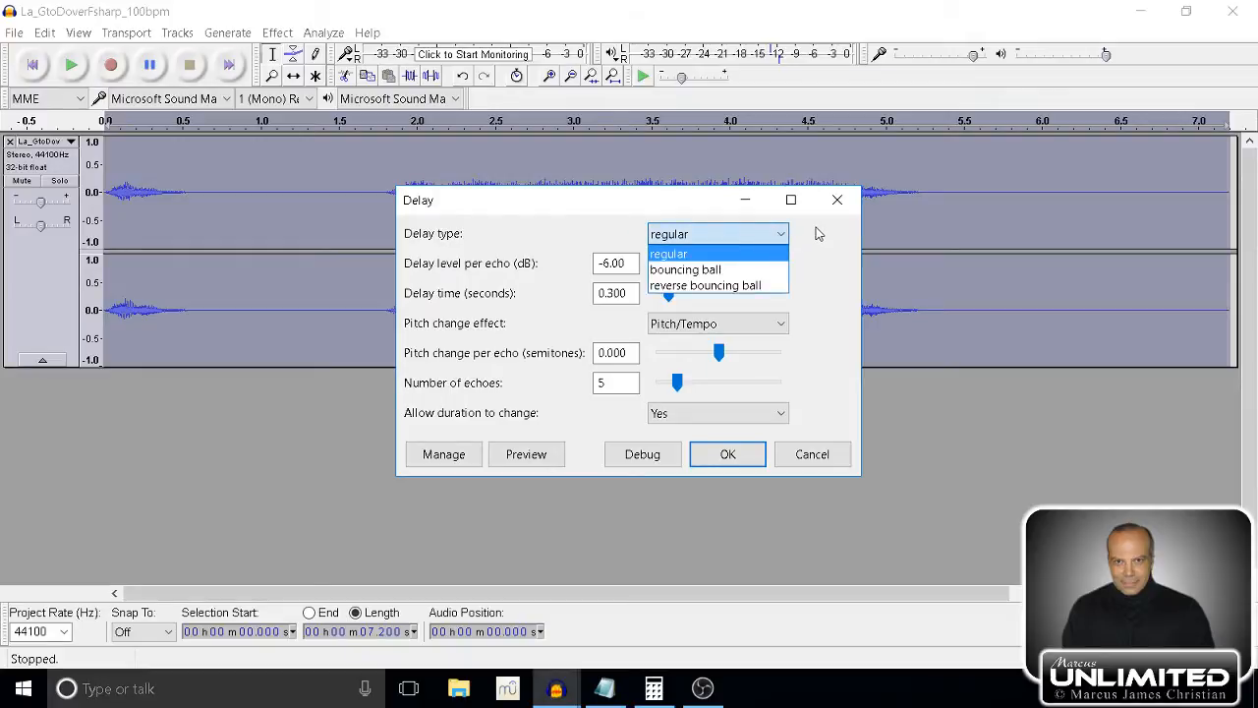
pyautogui.click(820, 237)
pyautogui.click(783, 326)
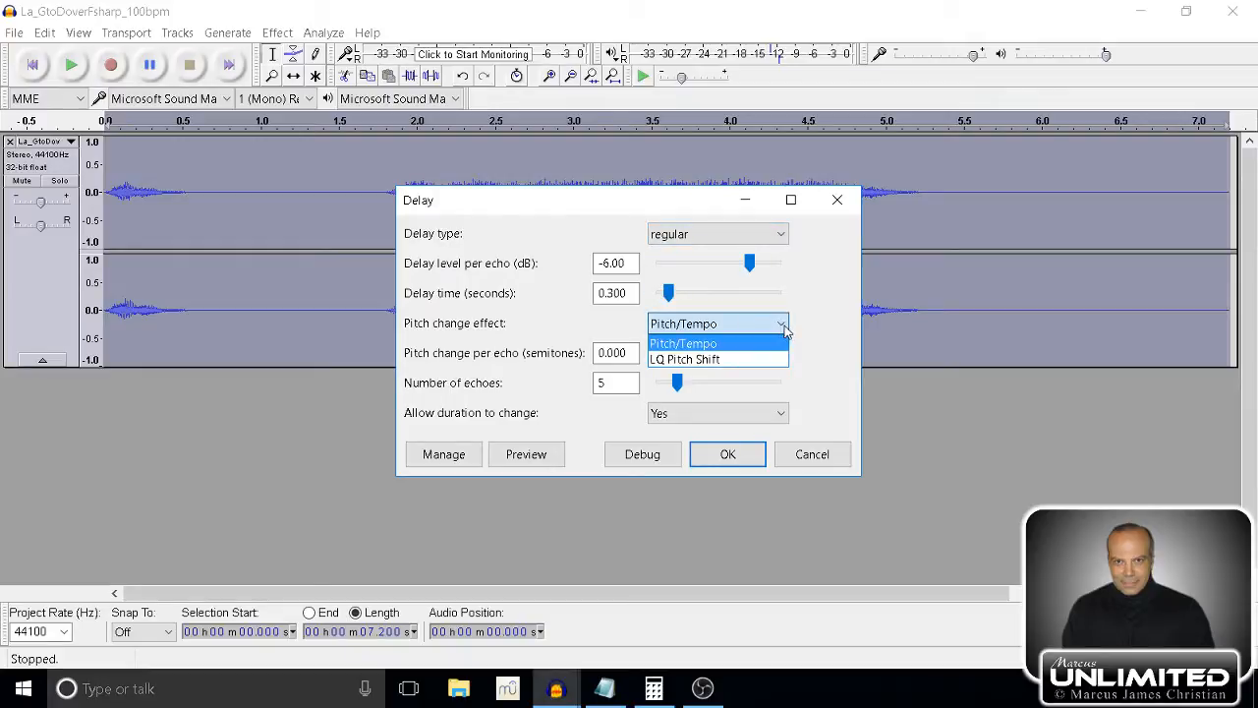
pyautogui.click(804, 325)
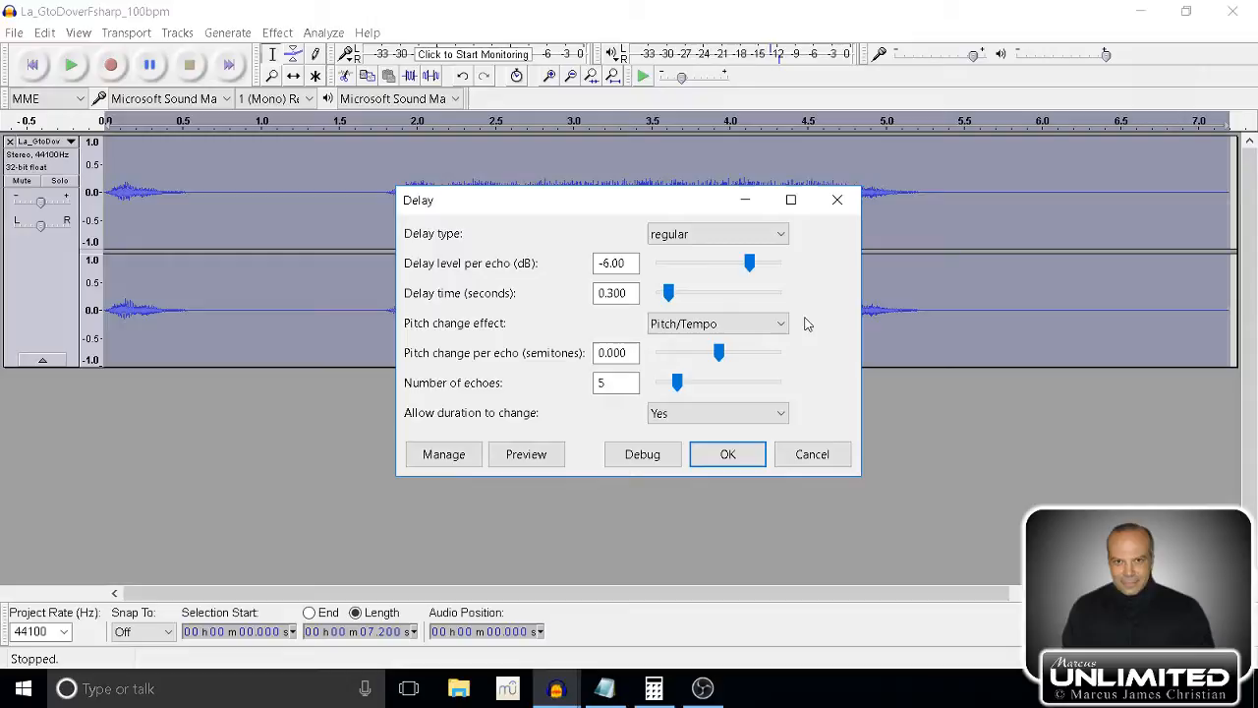
pyautogui.click(783, 415)
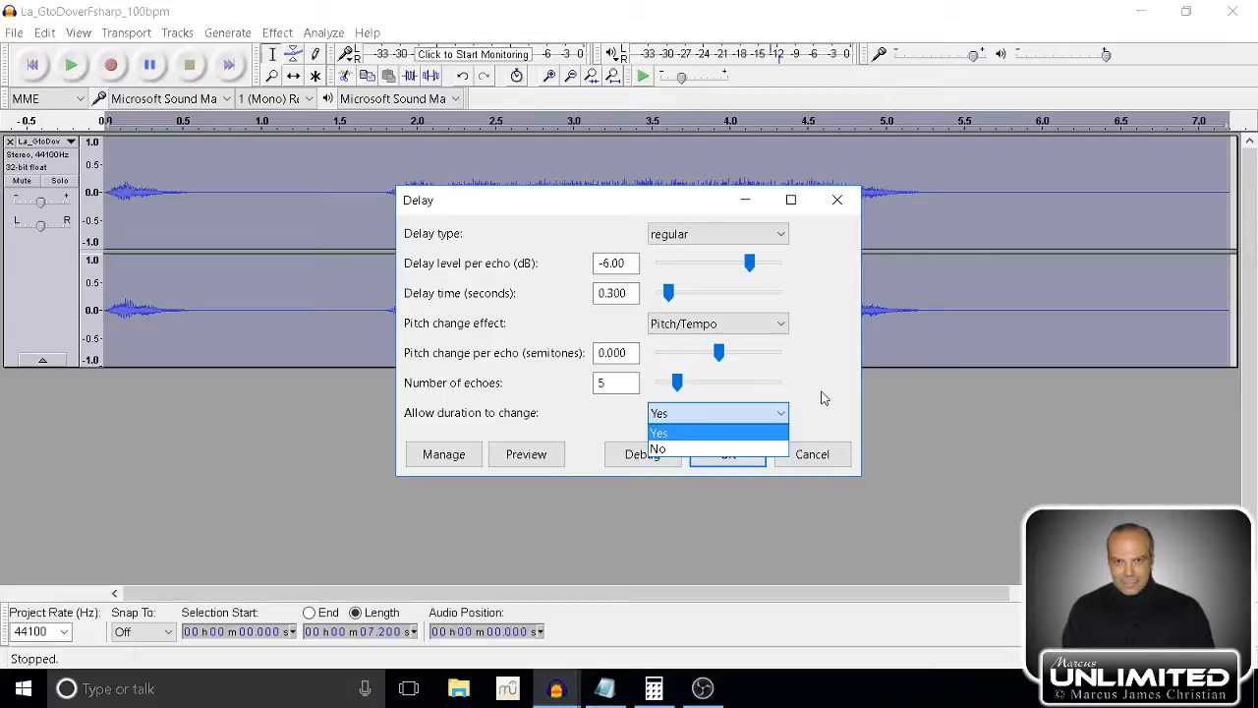
pyautogui.click(823, 397)
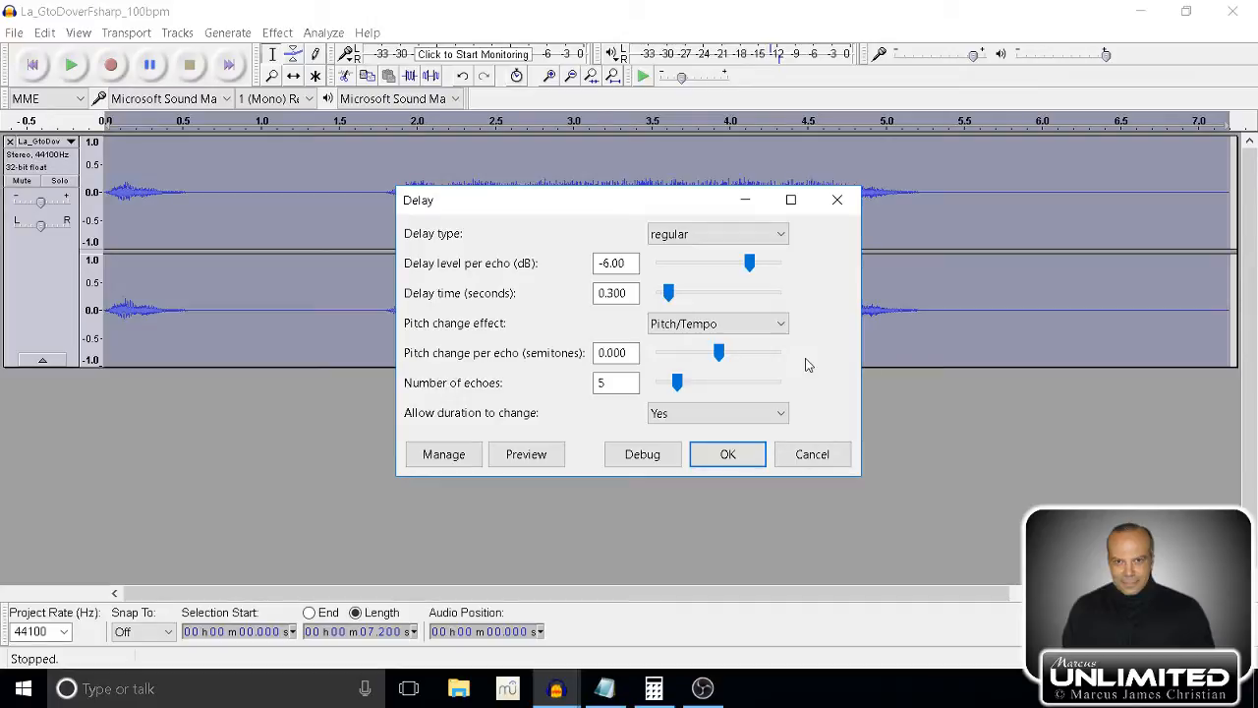
pyautogui.click(825, 466)
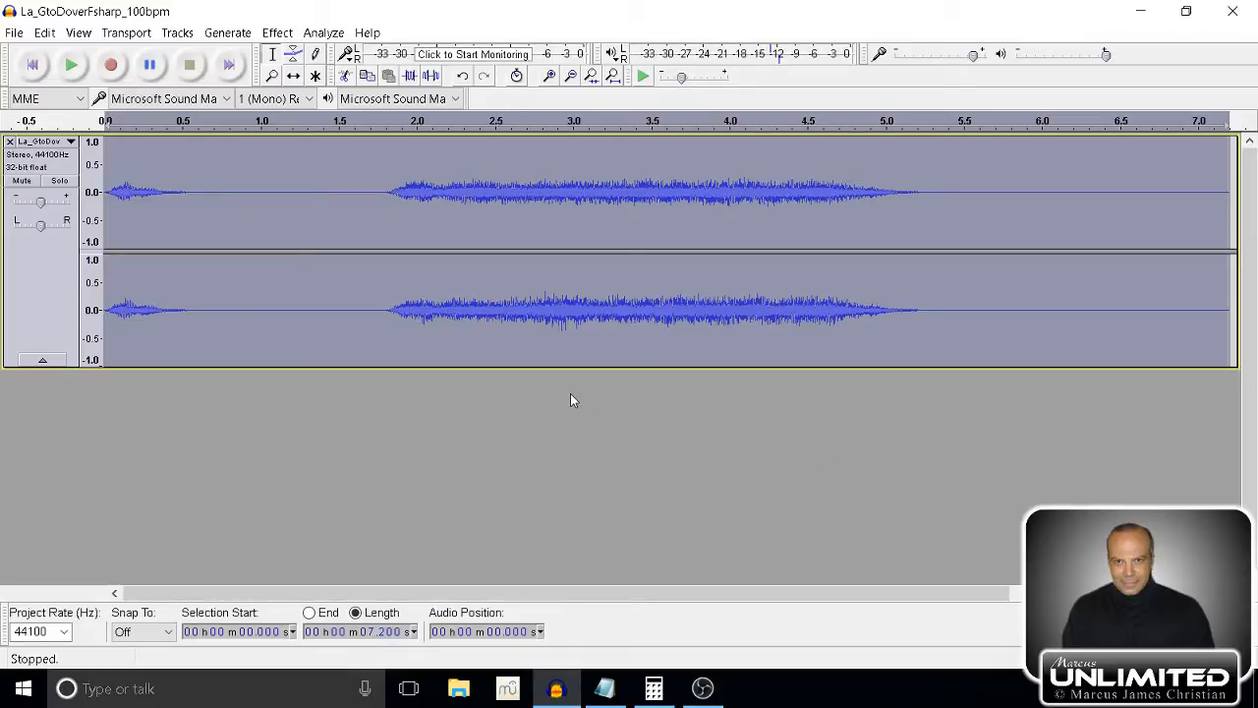
# Switch to Notepad and complete the FORMULA line with 60000 / "BPM".
pyautogui.click(605, 688)
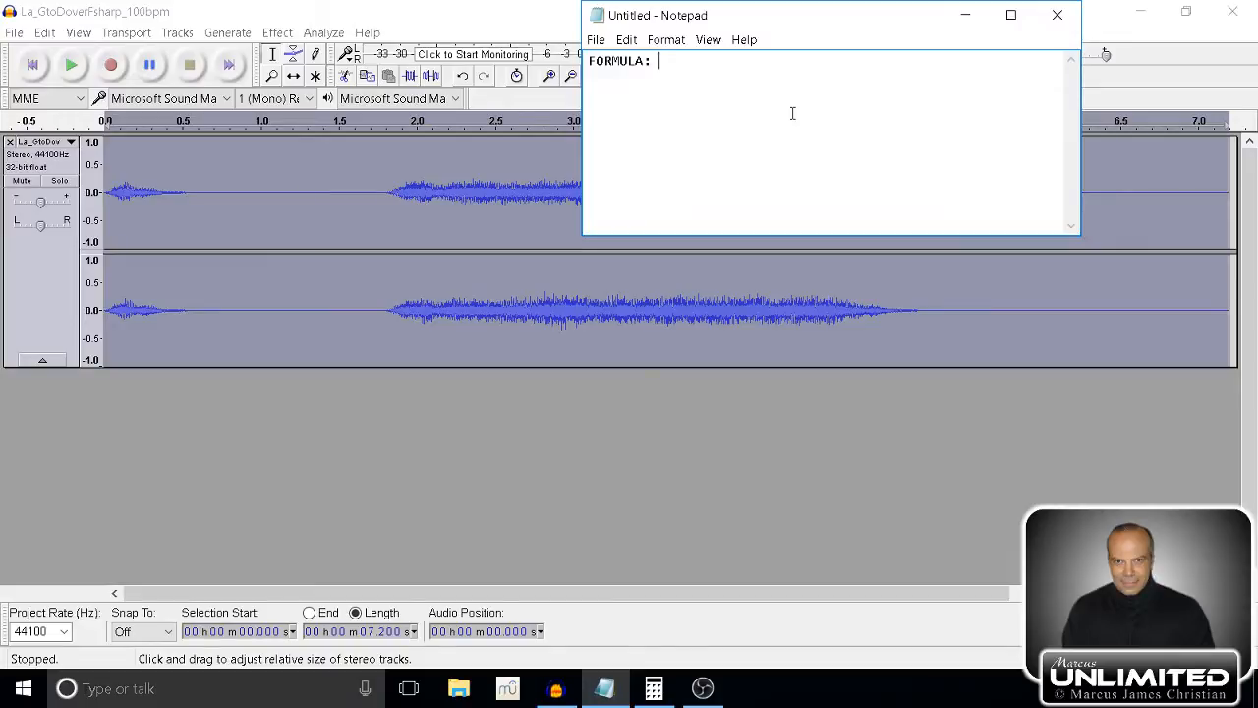
pyautogui.write('60000')
pyautogui.write('/ "BPM')
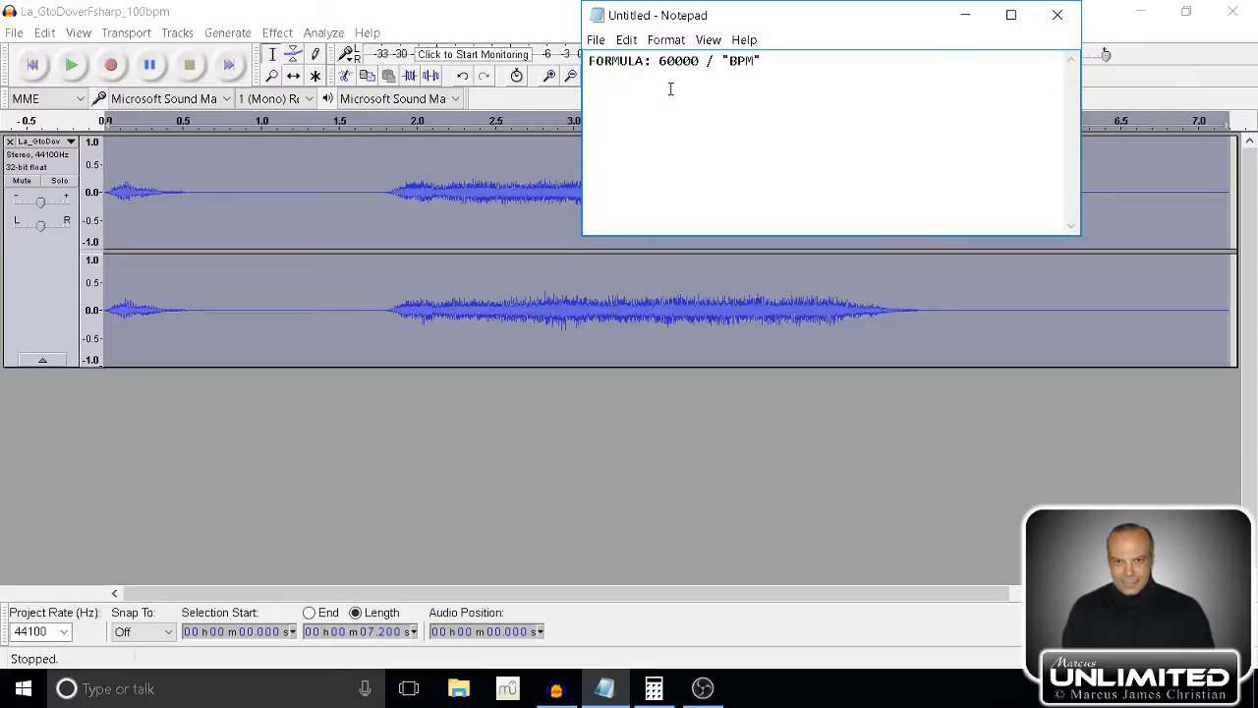
# Write the division 60000 / 100 below the formula, leaving a blank line between them.
pyautogui.write('6')
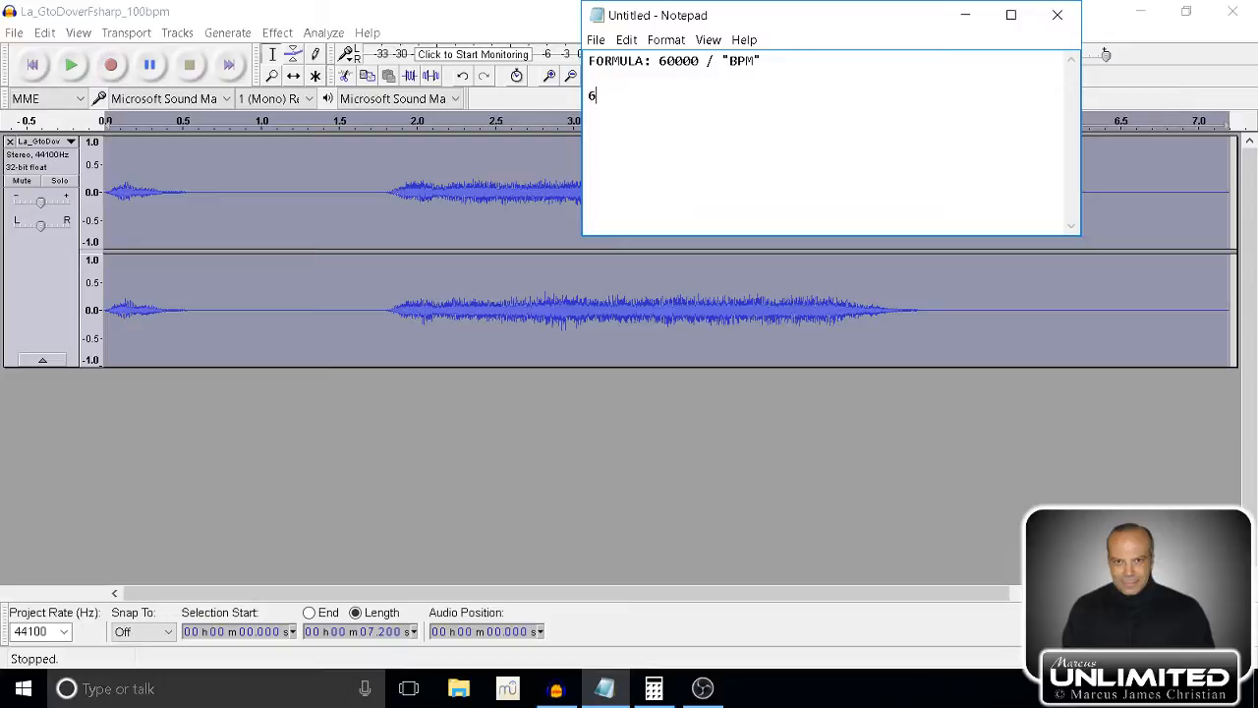
pyautogui.write('0000')
pyautogui.write('*')
pyautogui.write(' 100')
pyautogui.press('BackSpace')
pyautogui.press('BackSpace')
pyautogui.press('BackSpace')
pyautogui.press('BackSpace')
pyautogui.press('BackSpace')
pyautogui.press('BackSpace')
pyautogui.press('BackSpace')
pyautogui.write('0 ')
pyautogui.write('/')
pyautogui.write('100')
# Complete the calculation with = 600 and add a decimal point after the result.
pyautogui.write(' =')
pyautogui.write('6000')
pyautogui.write('0')
pyautogui.press('BackSpace')
pyautogui.press('BackSpace')
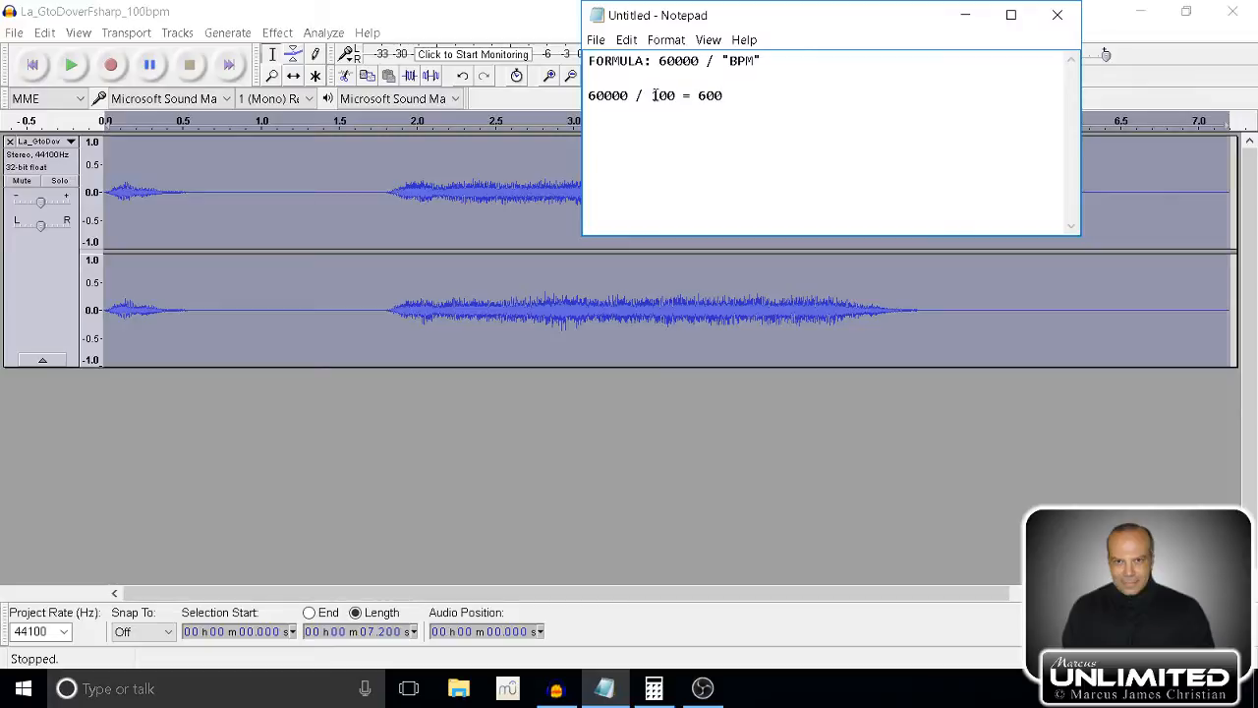
pyautogui.click(613, 97)
pyautogui.click(753, 97)
pyautogui.write('.')
# Write the candidate delay times 6.0, 0.6 and 0.06 below the calculation, followed by || and 0.3.
pyautogui.write('6.0')
pyautogui.write('  0.6')
pyautogui.write('  0.0')
pyautogui.write('6')
pyautogui.write('||')
pyautogui.write(' 0.3')
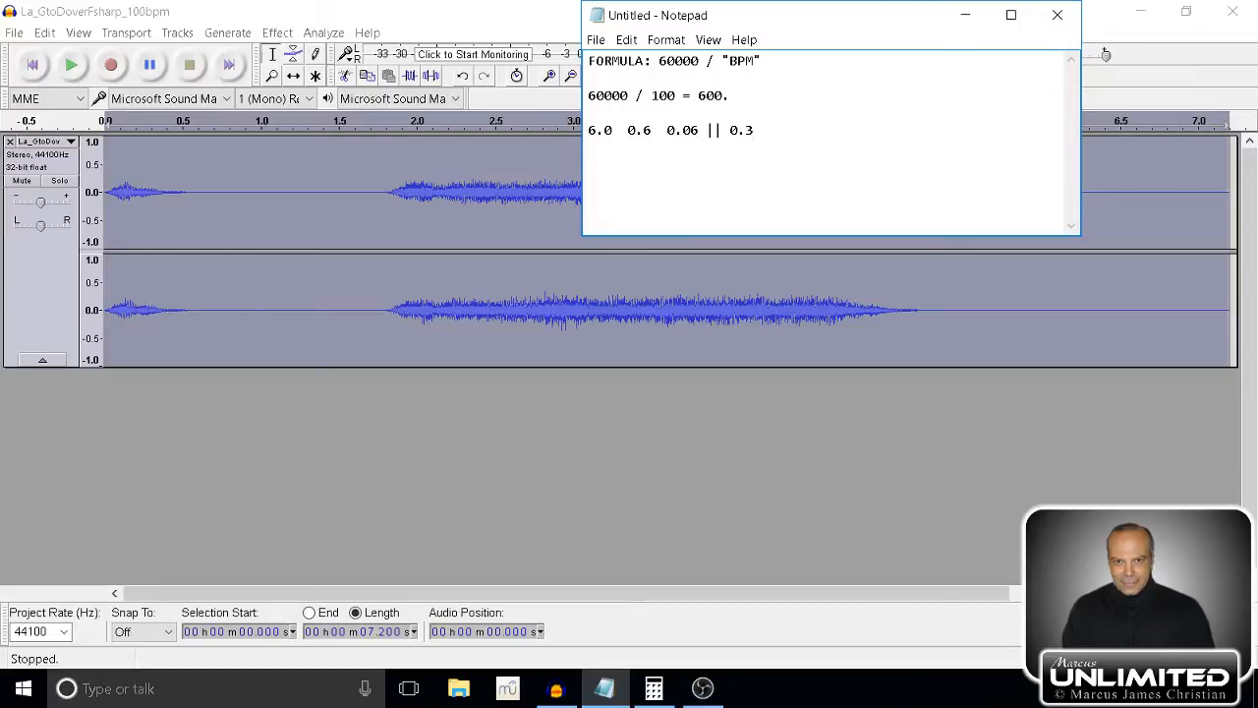
# Add 0.03 after 0.3 at the end of the line of candidate delay times.
pyautogui.write(' 0.03')
# Switch to Audacity, duplicate the stereo track, mute the original and select only the duplicate.
pyautogui.click(42, 271)
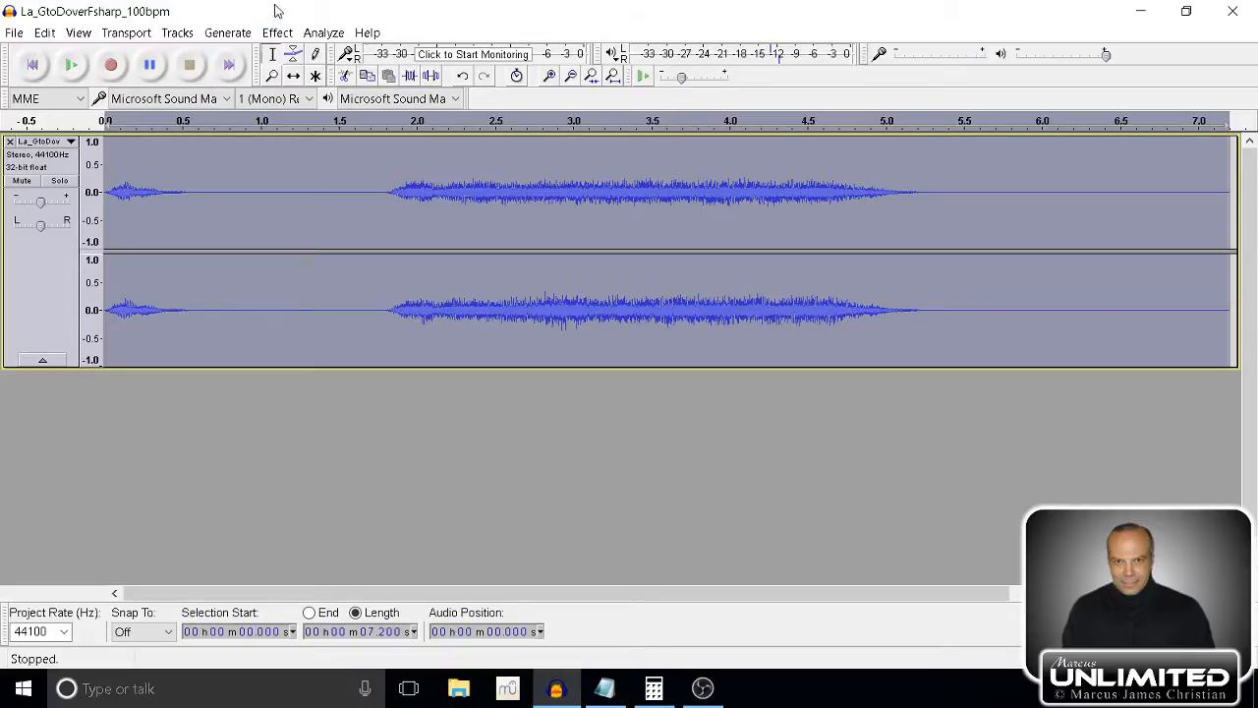
pyautogui.hotkey('ctrl', 'd')
pyautogui.click(27, 182)
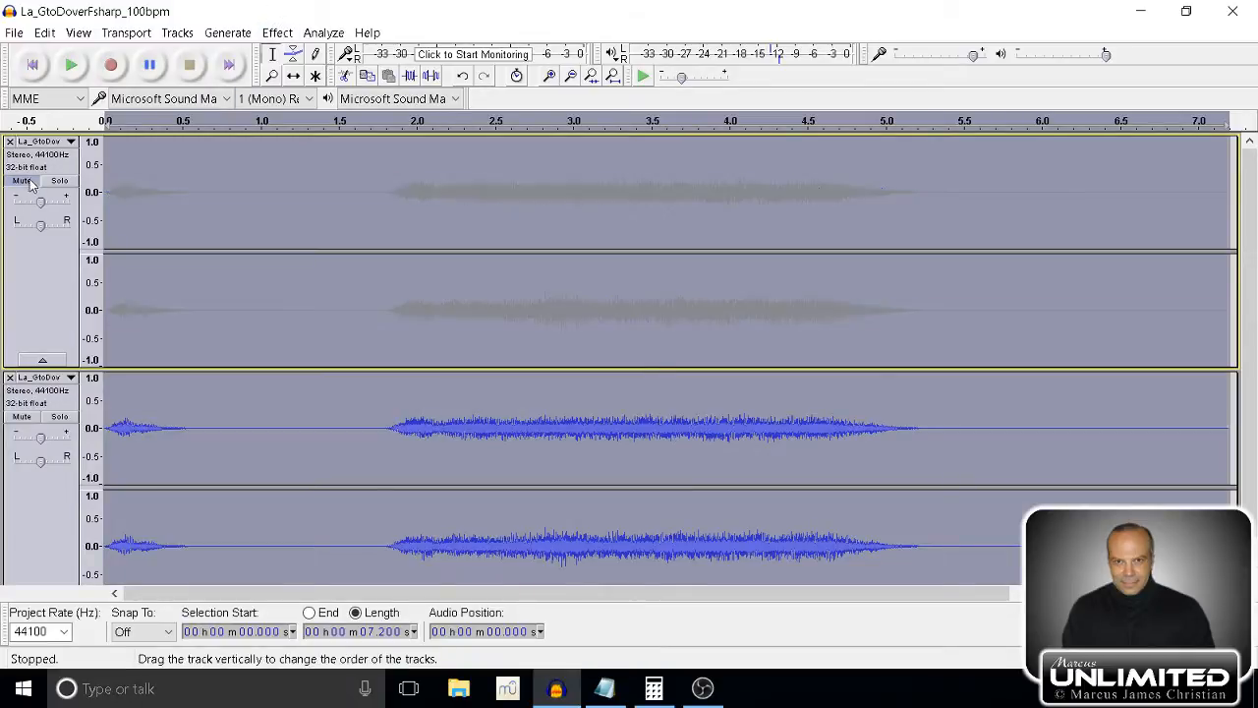
pyautogui.click(42, 508)
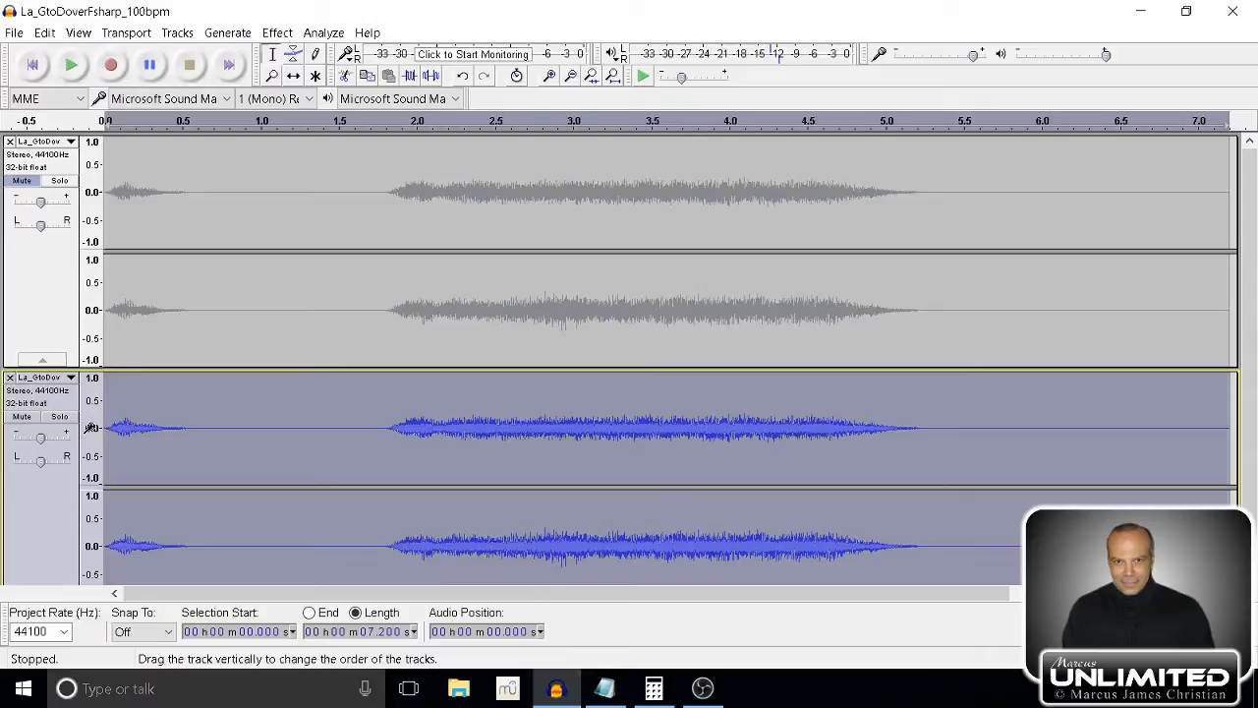
# Set up an Echo effect on the duplicate with a delay time of 0.6 seconds and preview it.
pyautogui.click(277, 33)
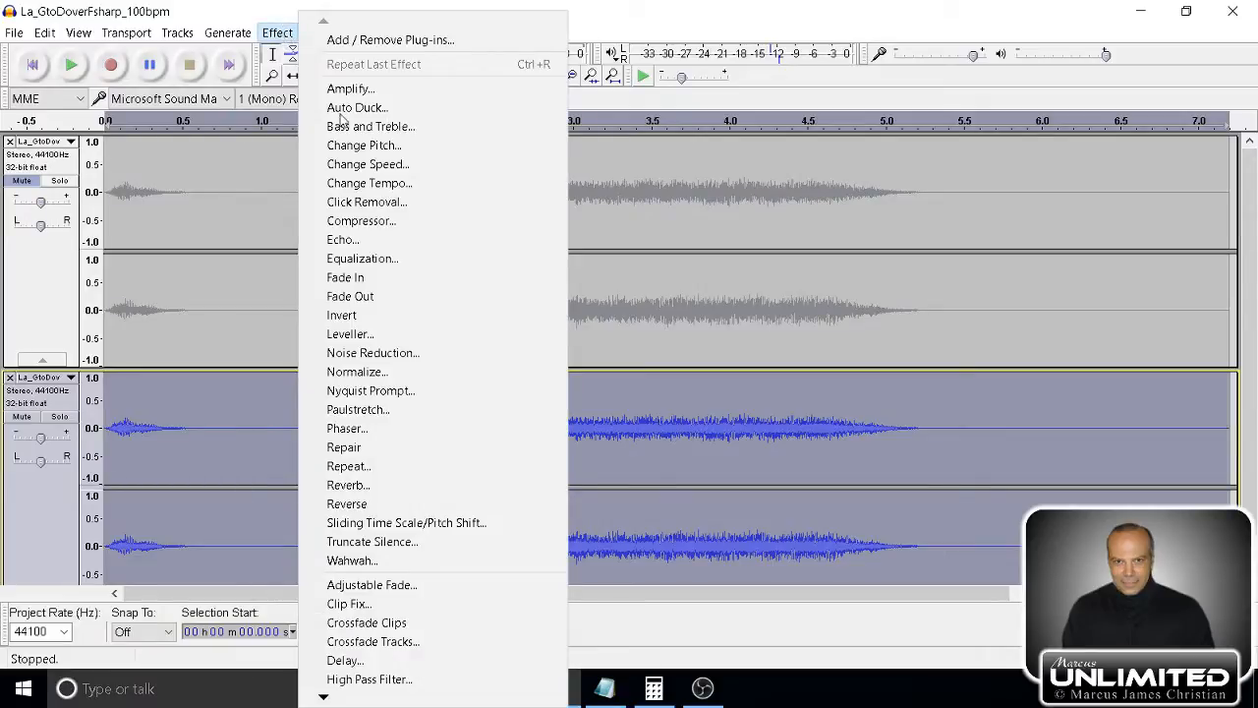
pyautogui.click(369, 239)
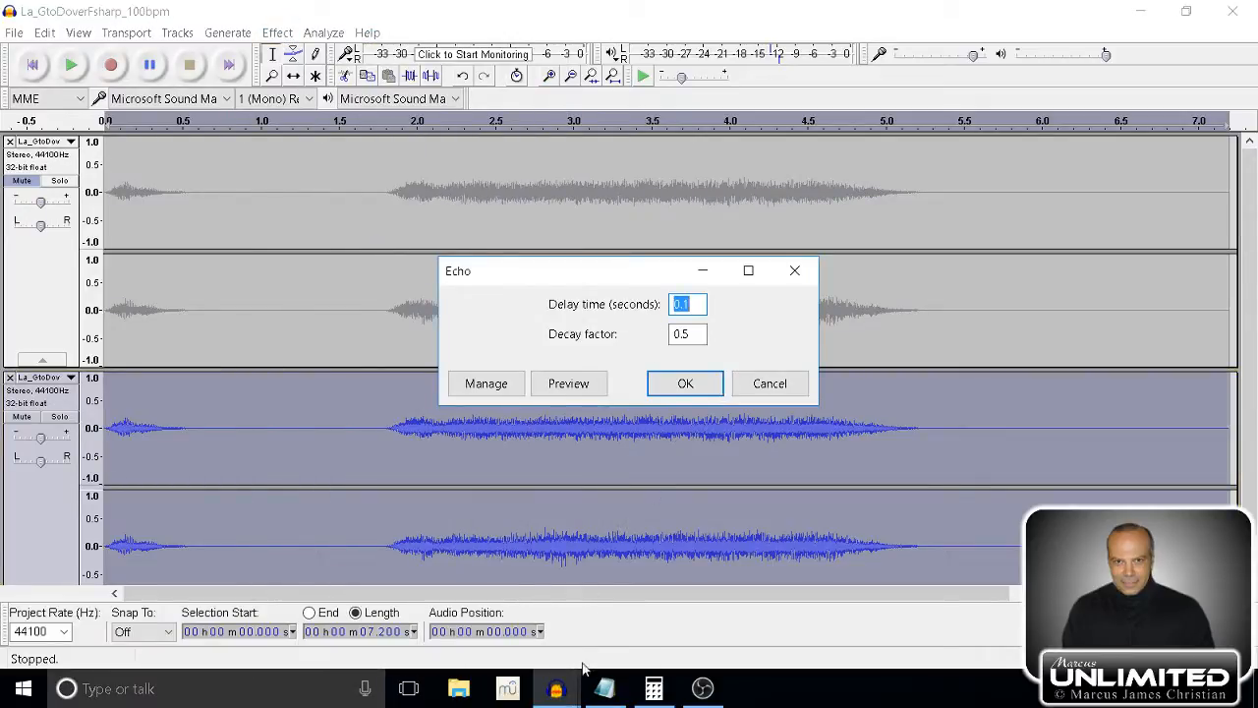
pyautogui.click(605, 687)
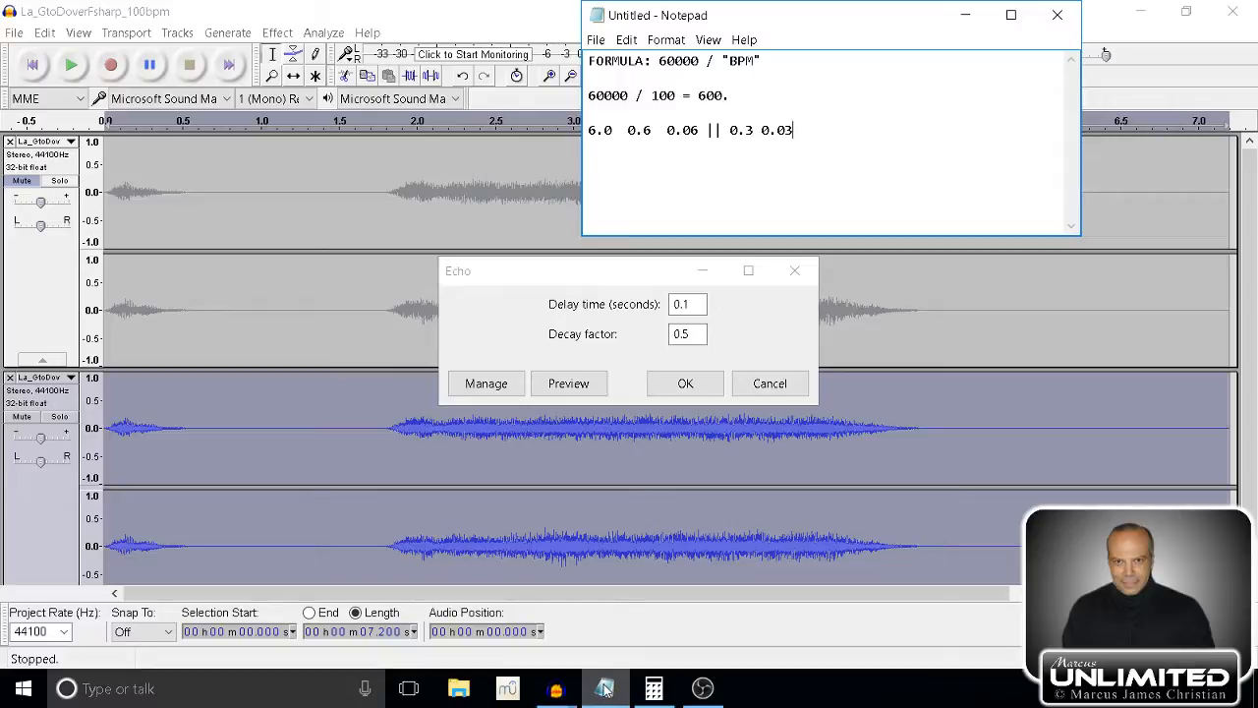
pyautogui.click(539, 309)
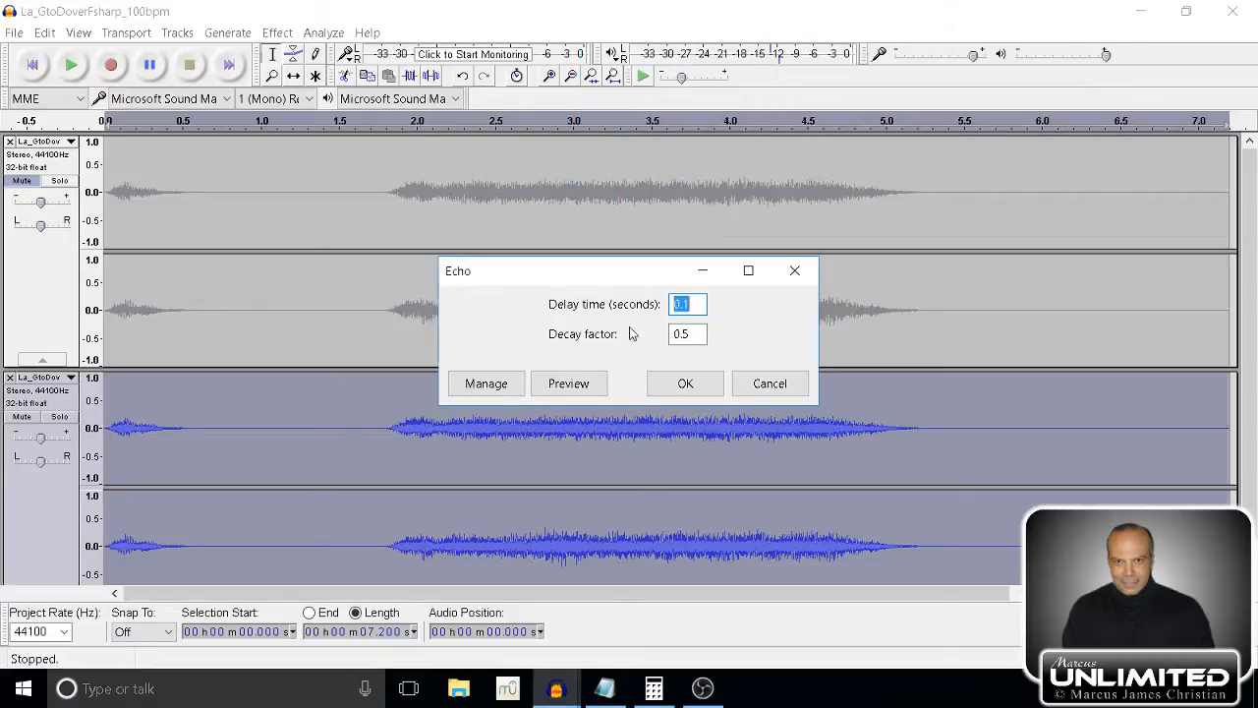
pyautogui.write('0.6')
pyautogui.click(590, 387)
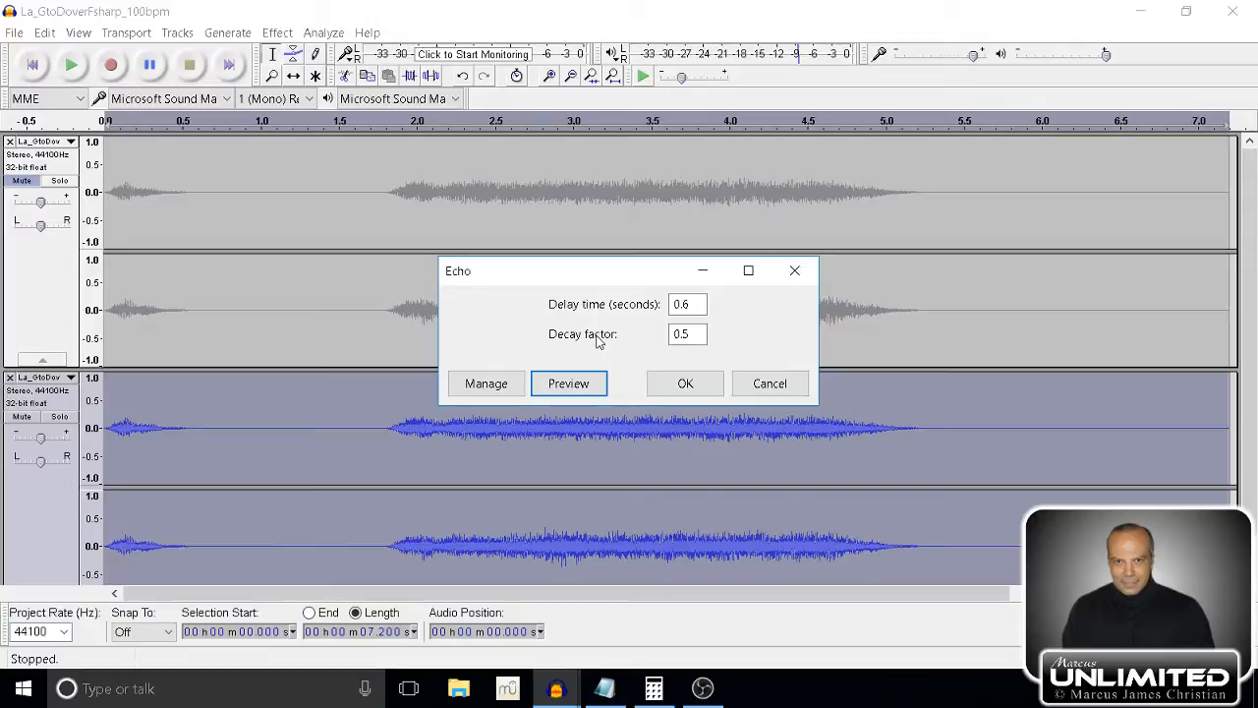
# Set the echo's delay time to 0.06 seconds and preview the result.
pyautogui.click(694, 304)
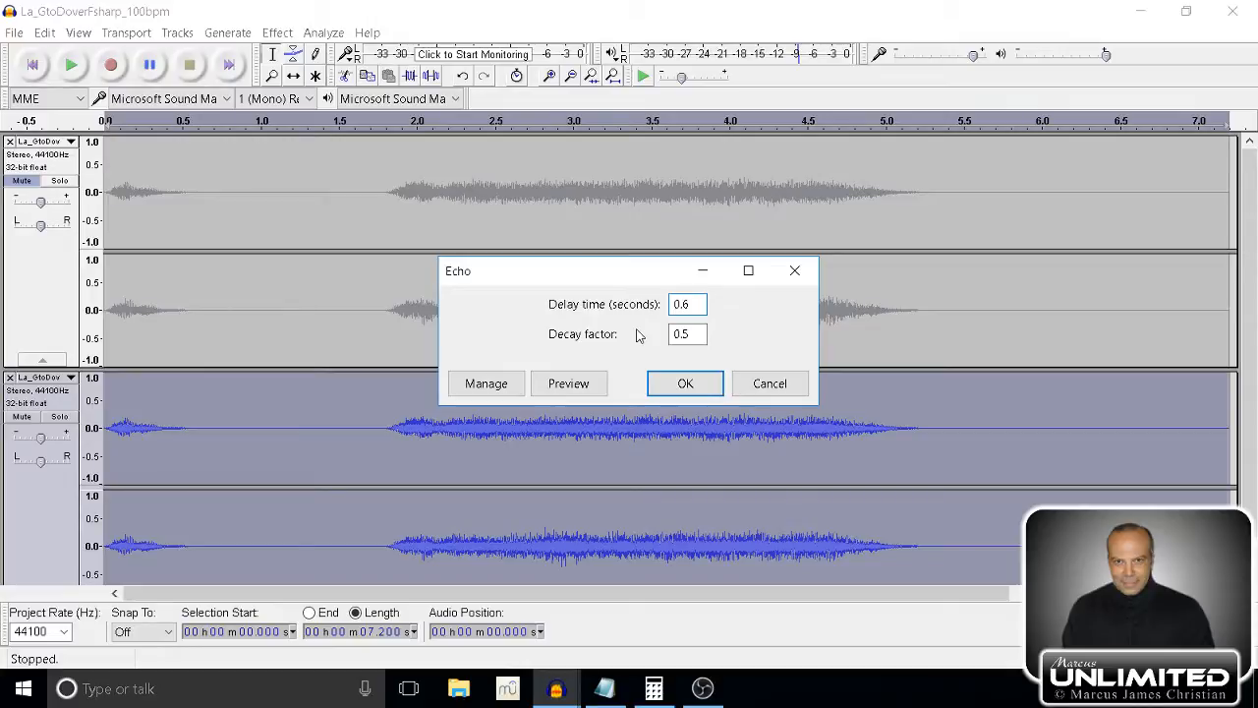
pyautogui.write('0')
pyautogui.click(600, 384)
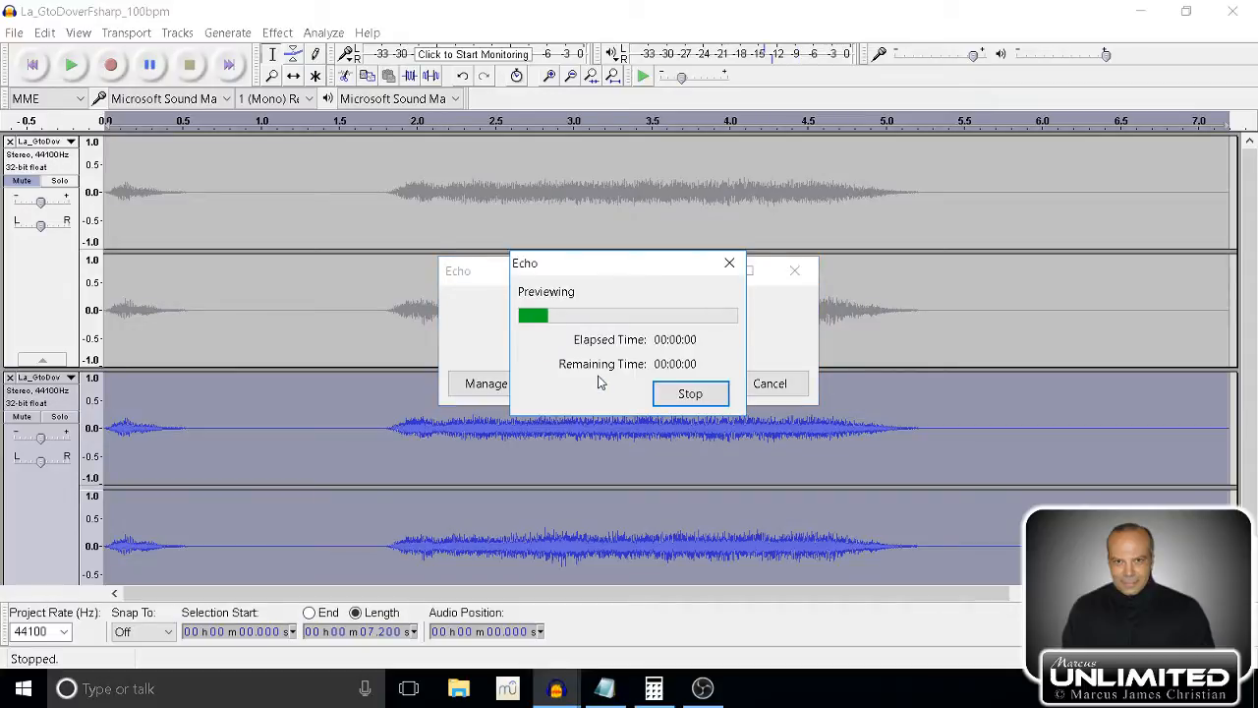
pyautogui.click(676, 395)
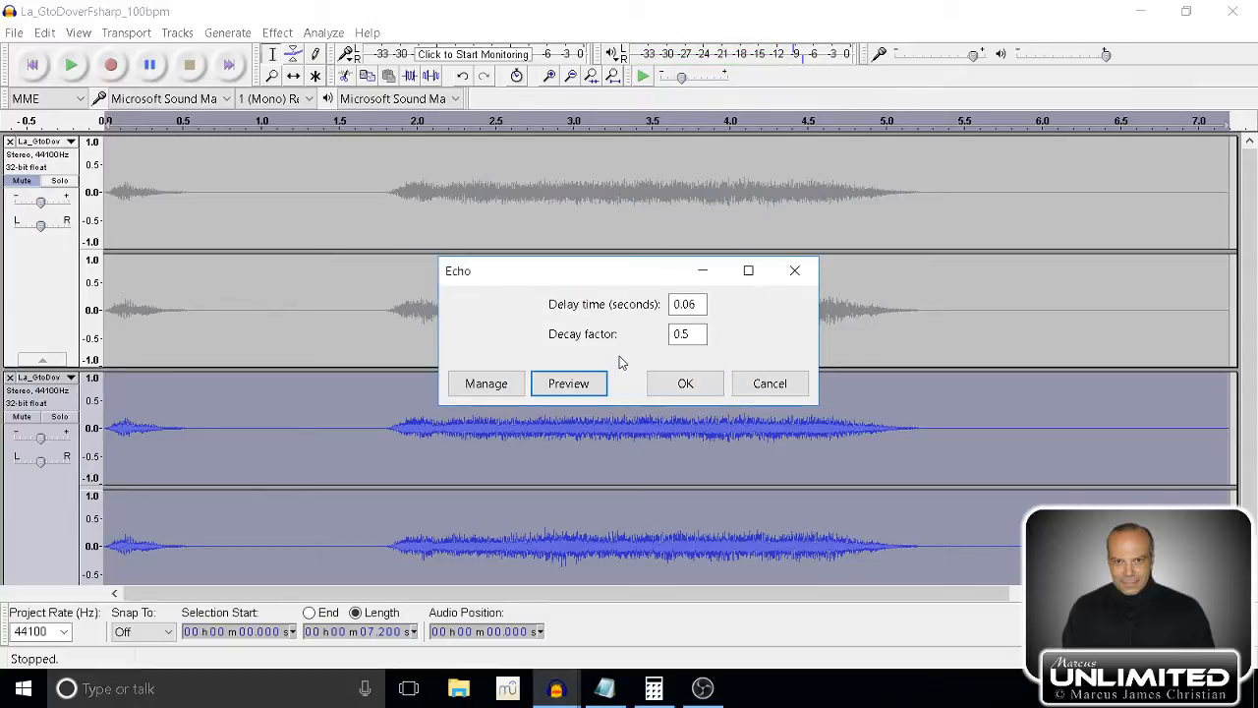
# Set the echo's delay time to 0.03 seconds and preview the sound.
pyautogui.click(692, 308)
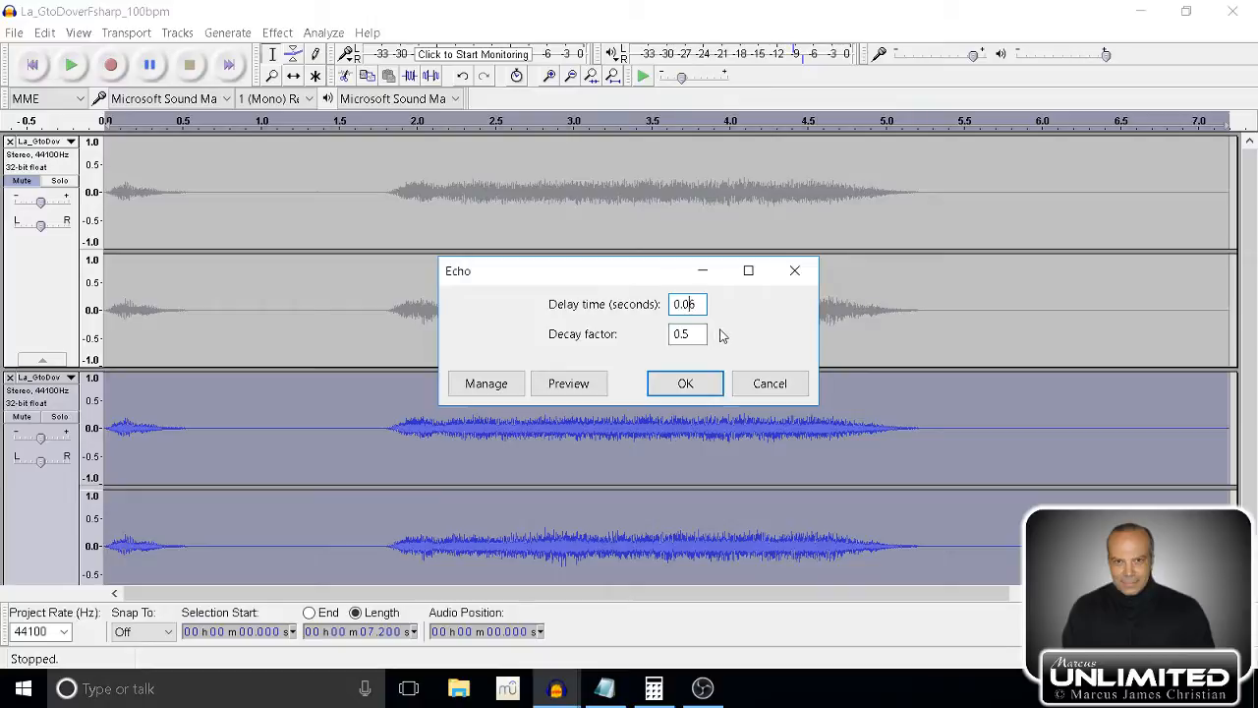
pyautogui.press('BackSpace')
pyautogui.write('3')
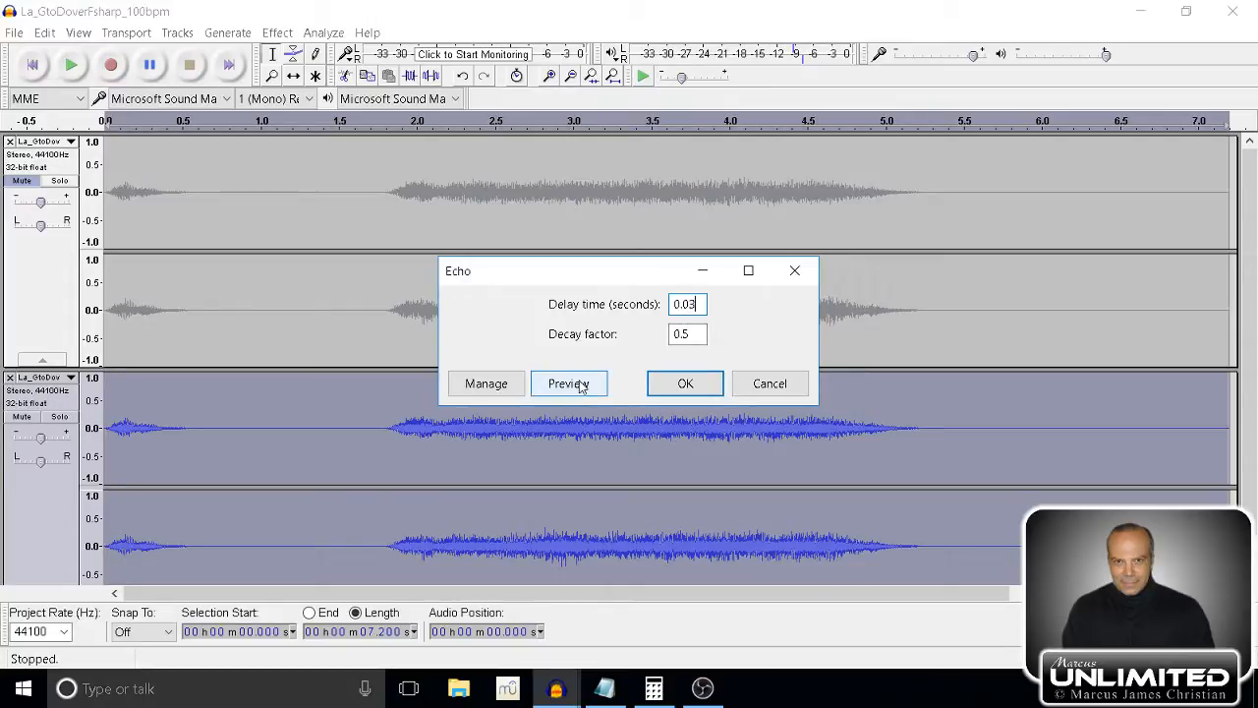
pyautogui.click(583, 383)
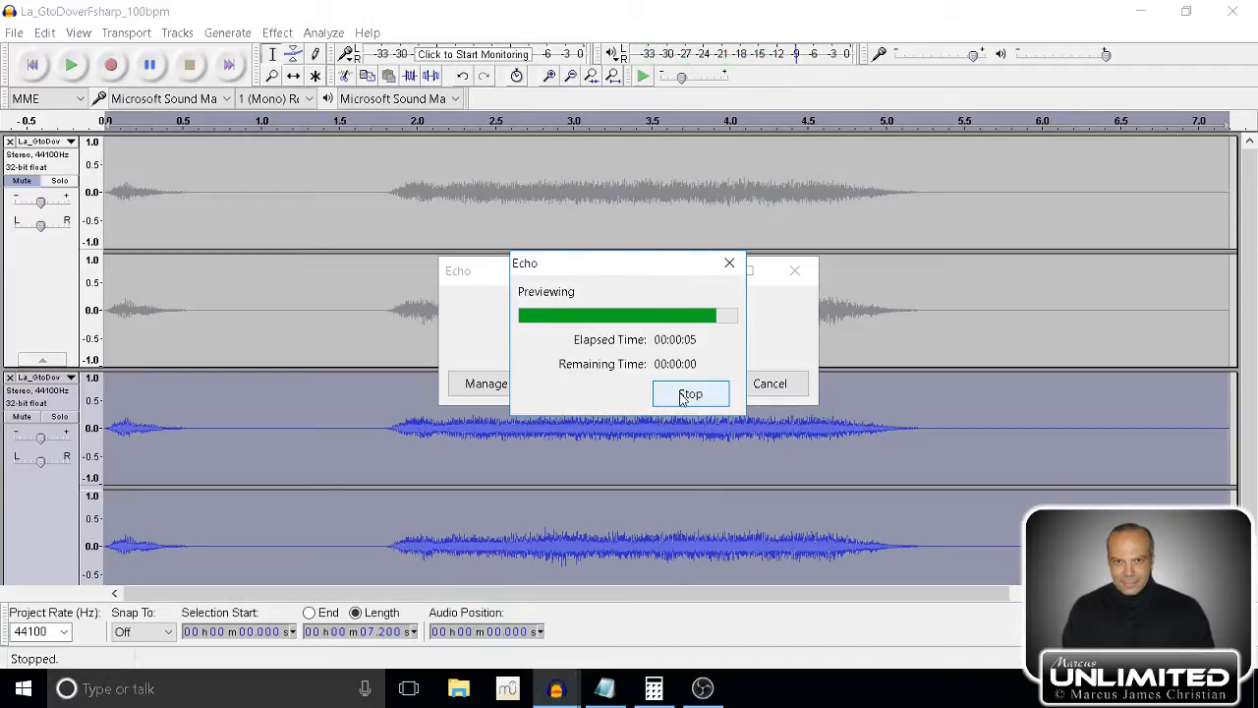
# Preview the echo with a delay time of 0.3 seconds, then close the effect without applying it.
pyautogui.click(685, 304)
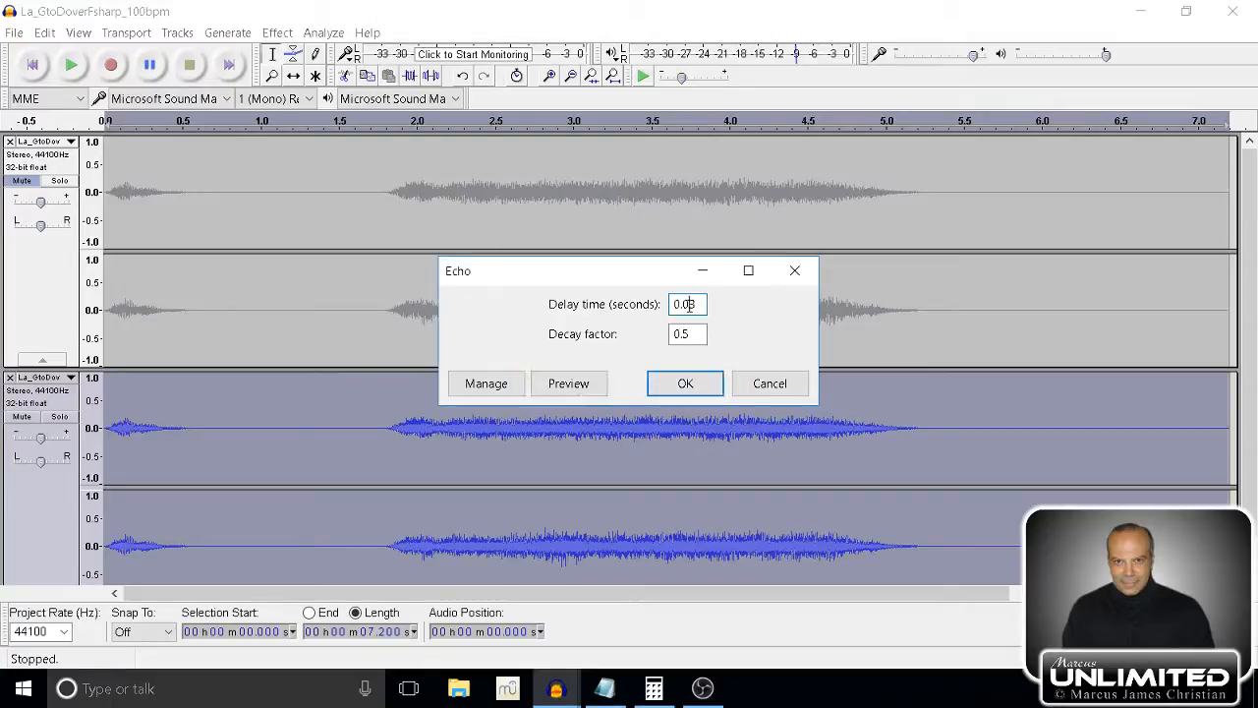
pyautogui.press('BackSpace')
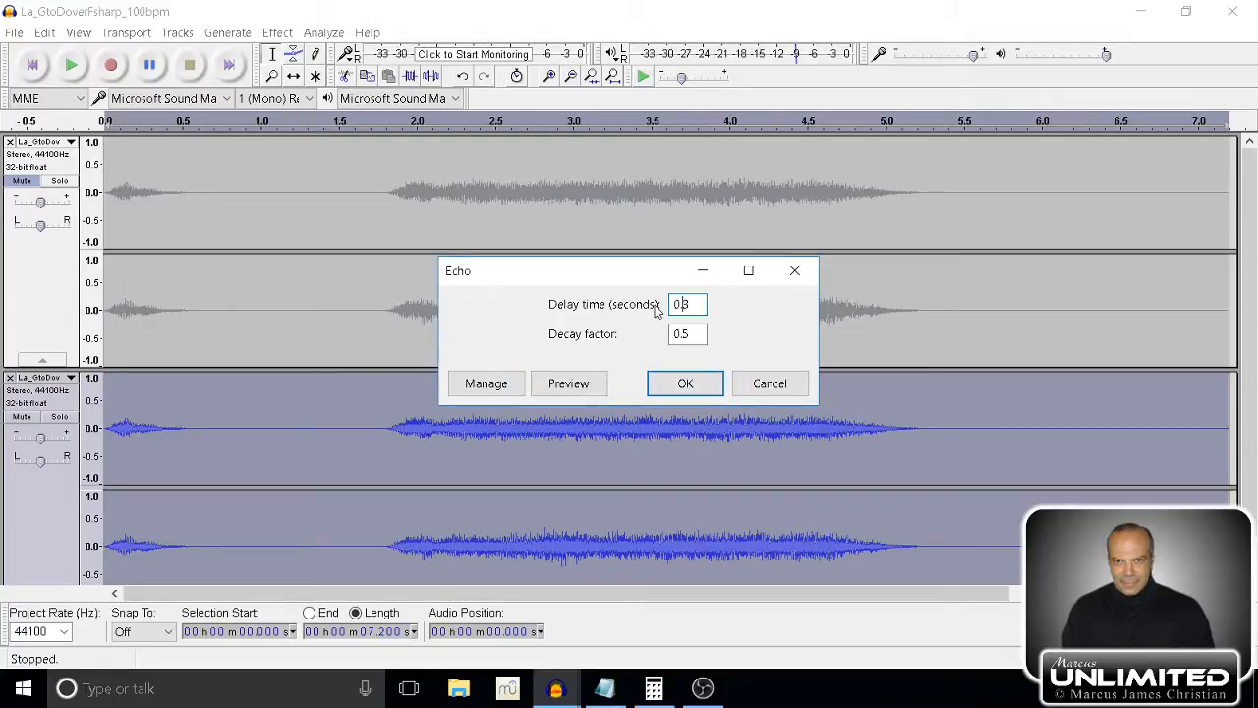
pyautogui.click(599, 384)
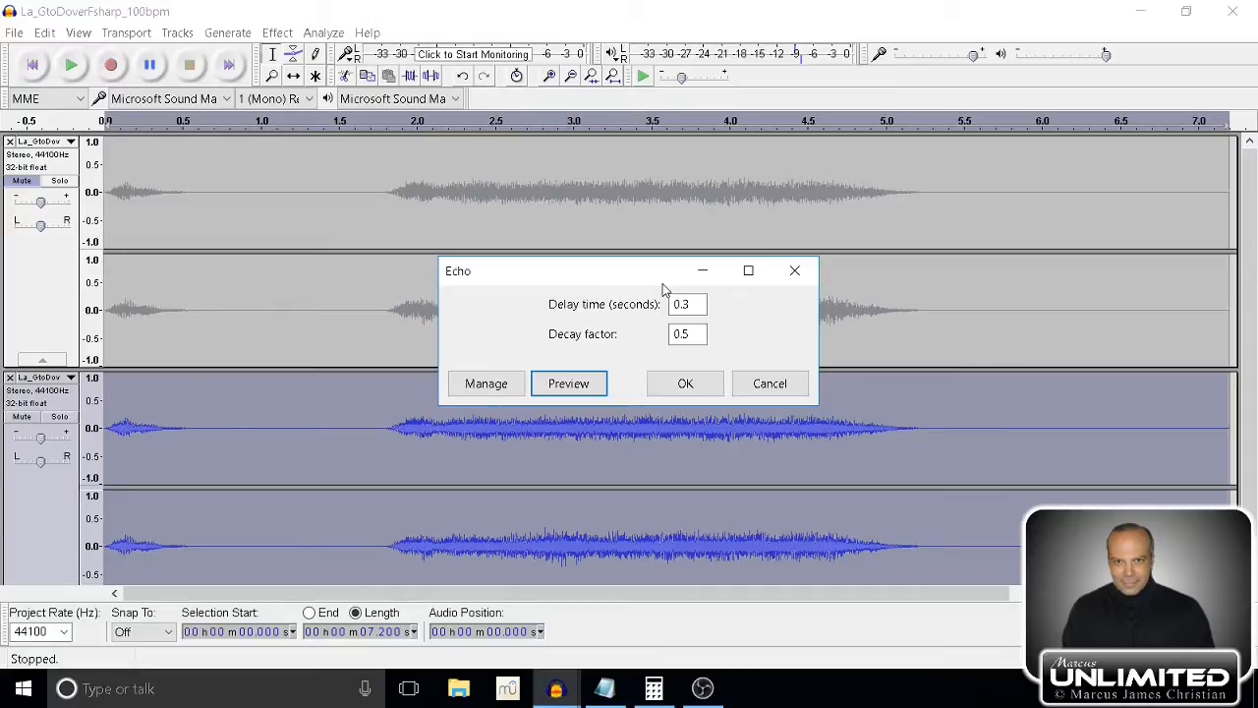
pyautogui.click(771, 383)
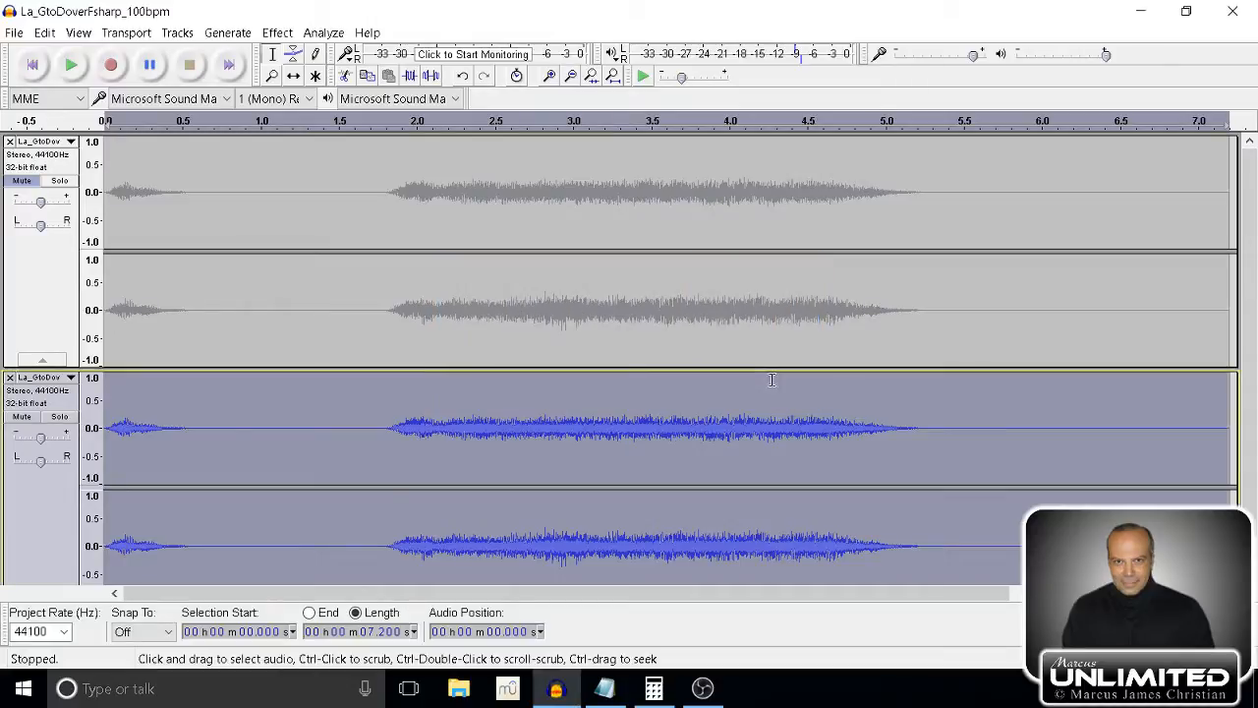
# Shrink the muted original track's height to about a third and select the duplicate track below it.
pyautogui.click(39, 310)
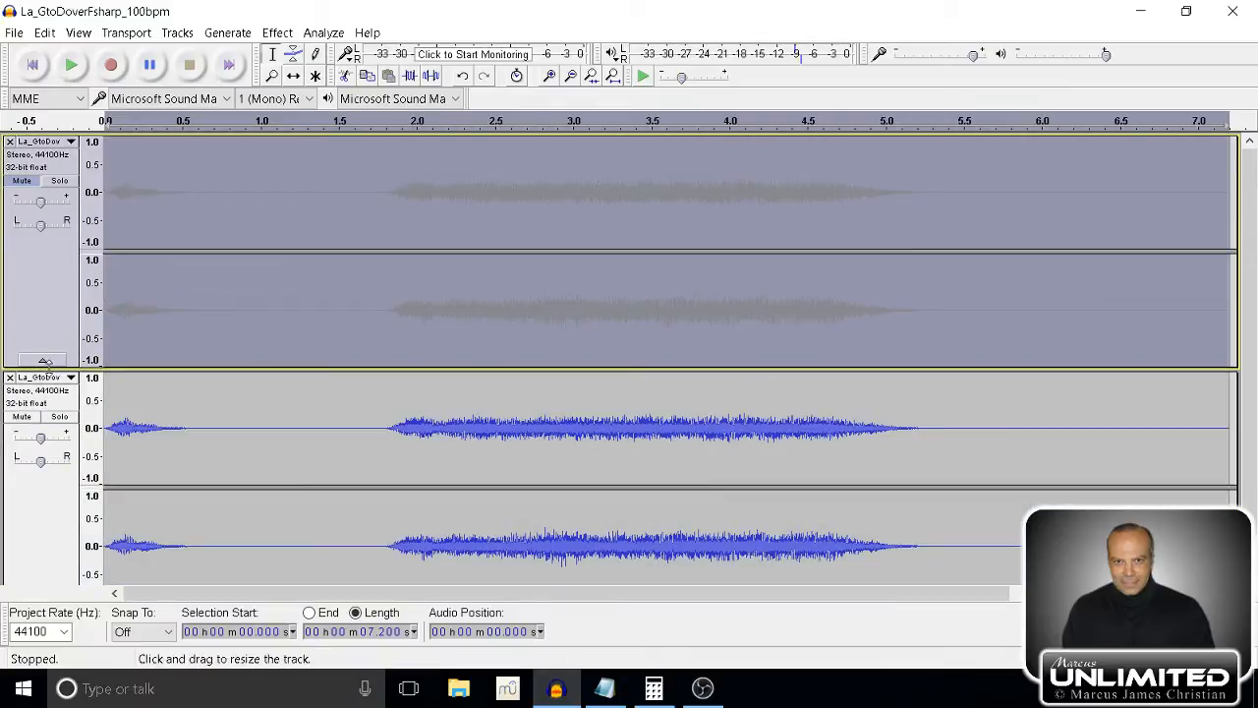
pyautogui.moveTo(196, 366); pyautogui.dragTo(188, 211)
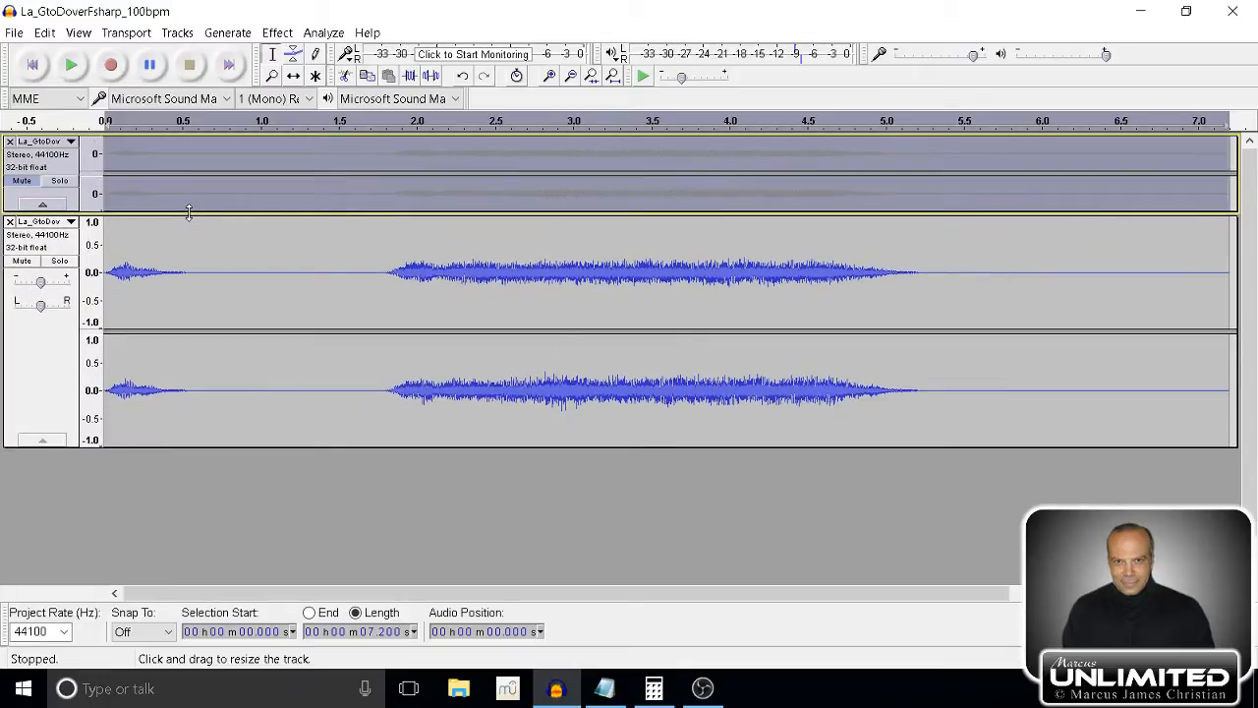
pyautogui.click(52, 361)
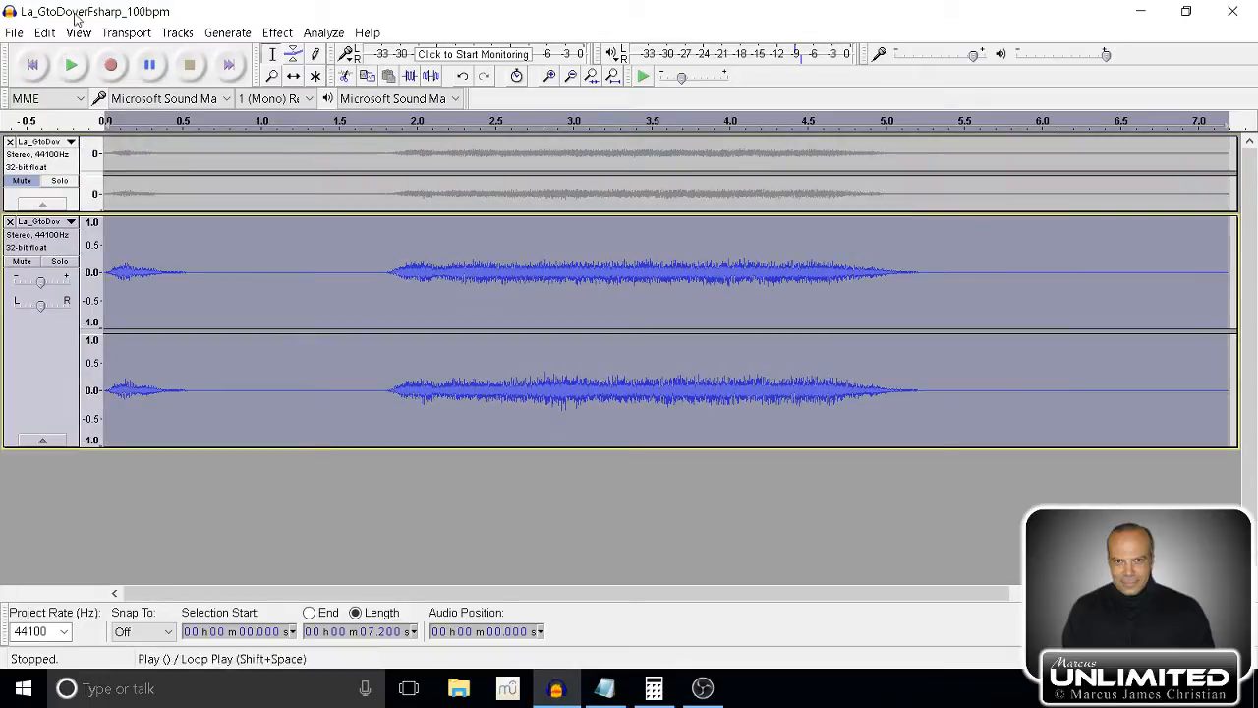
# Add a new mono track and generate a click track in it at a tempo of 100 beats per minute.
pyautogui.click(180, 36)
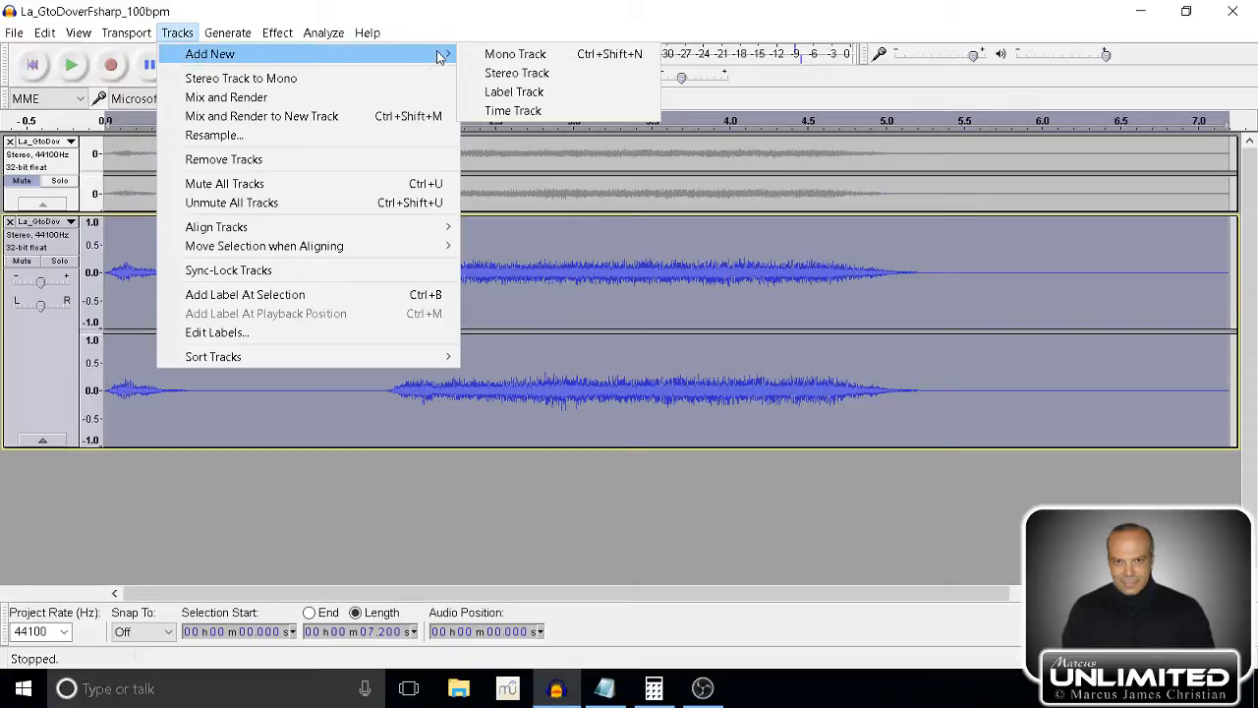
pyautogui.click(481, 53)
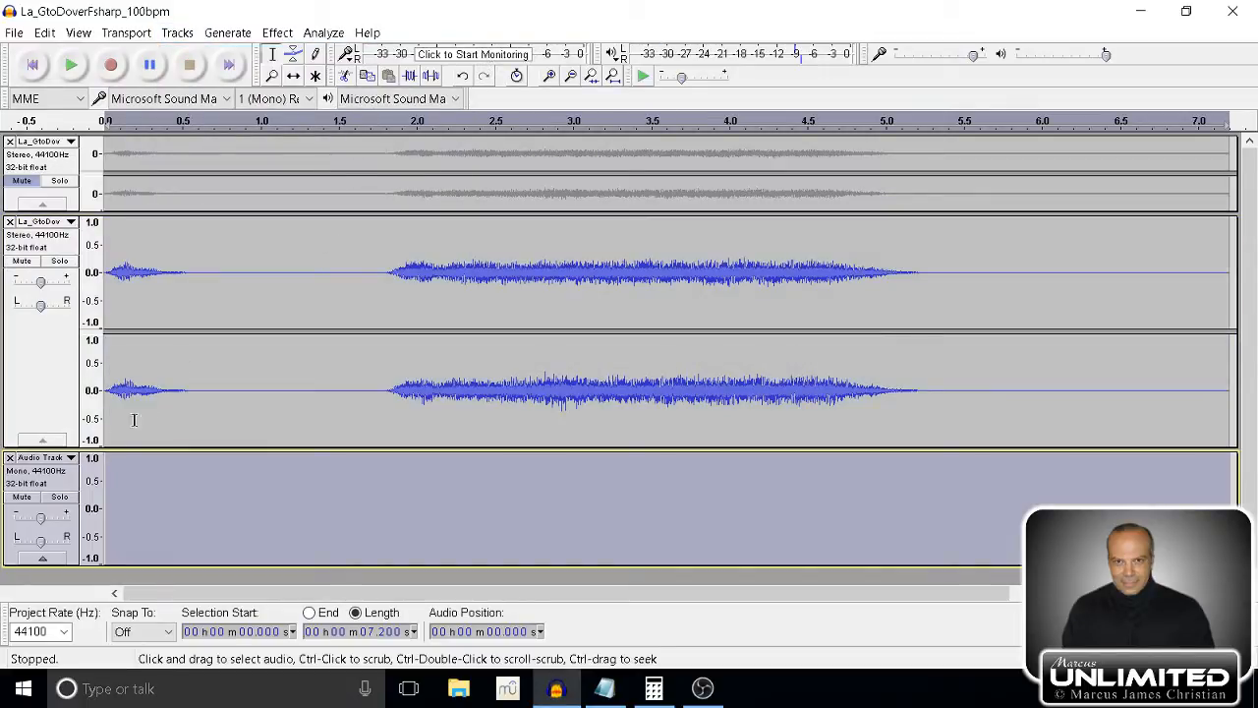
pyautogui.click(242, 36)
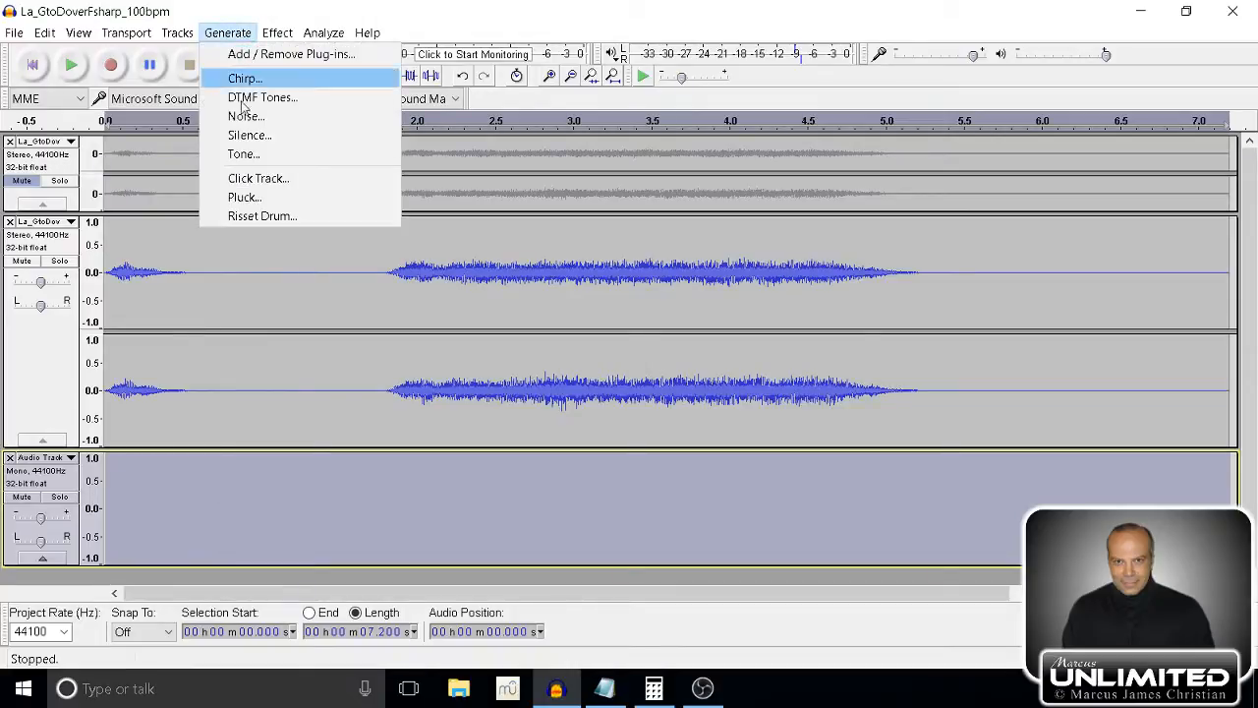
pyautogui.click(250, 178)
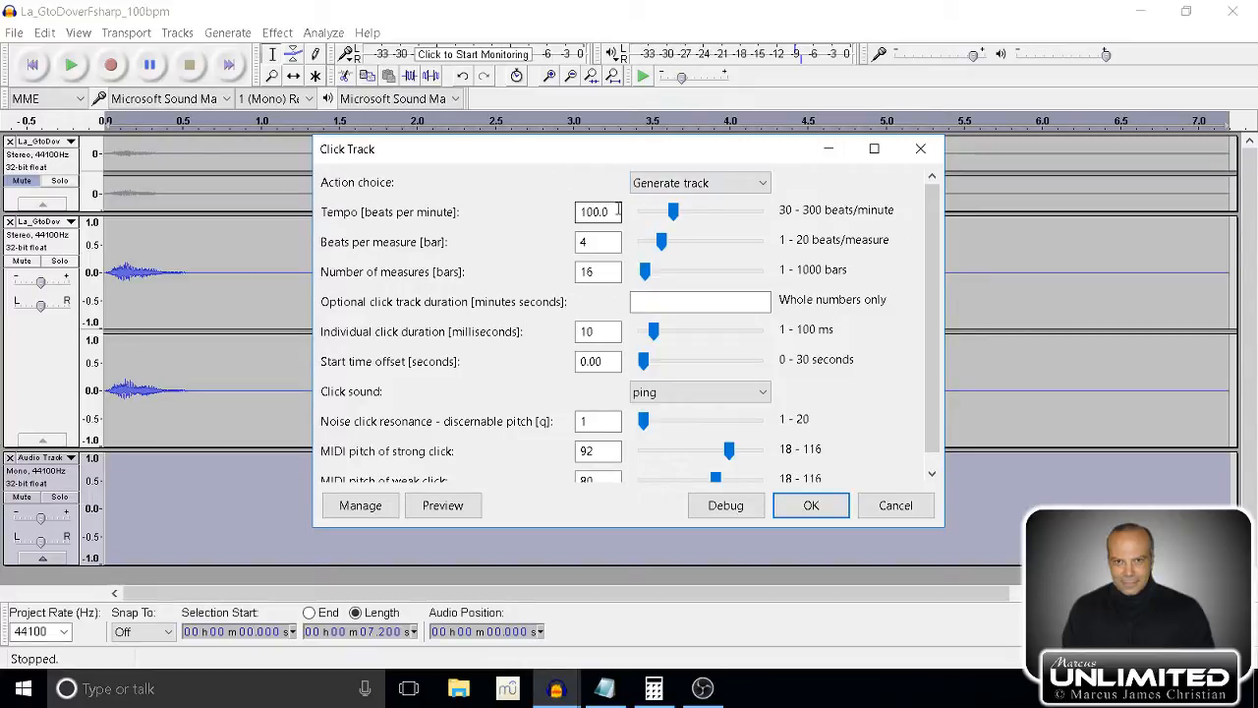
pyautogui.moveTo(613, 213); pyautogui.dragTo(548, 210)
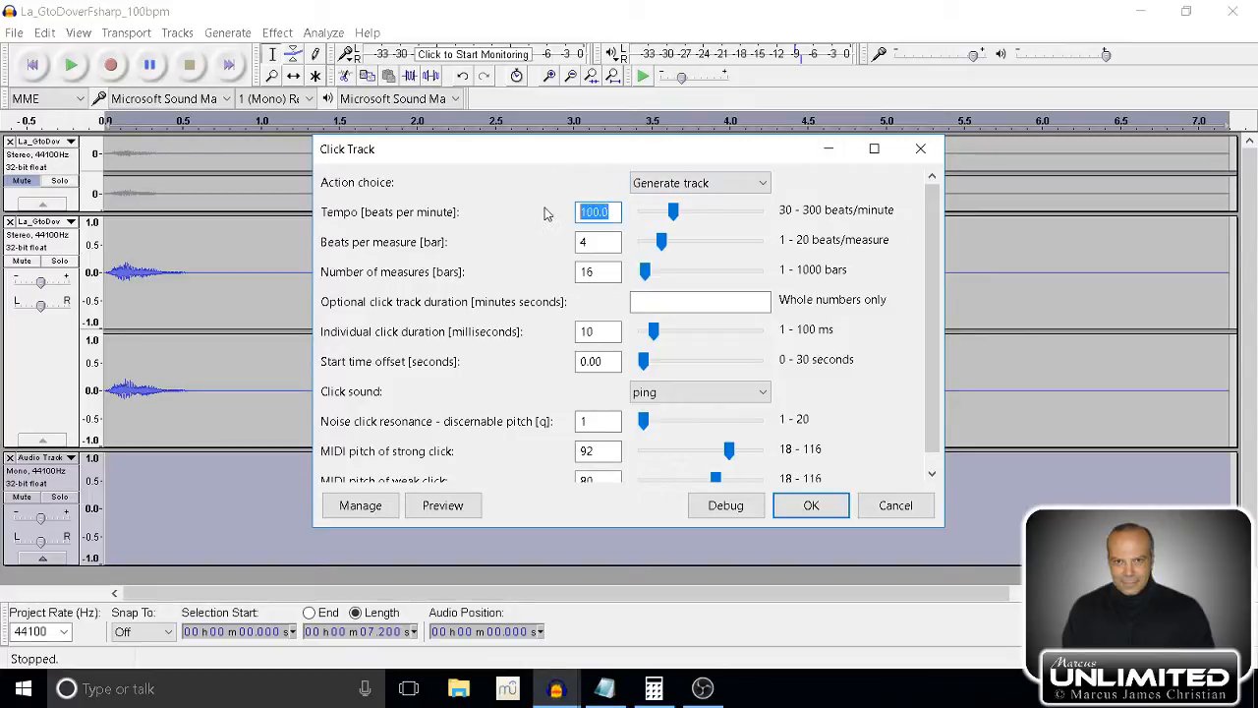
pyautogui.write('120')
pyautogui.press('BackSpace')
pyautogui.press('BackSpace')
pyautogui.press('BackSpace')
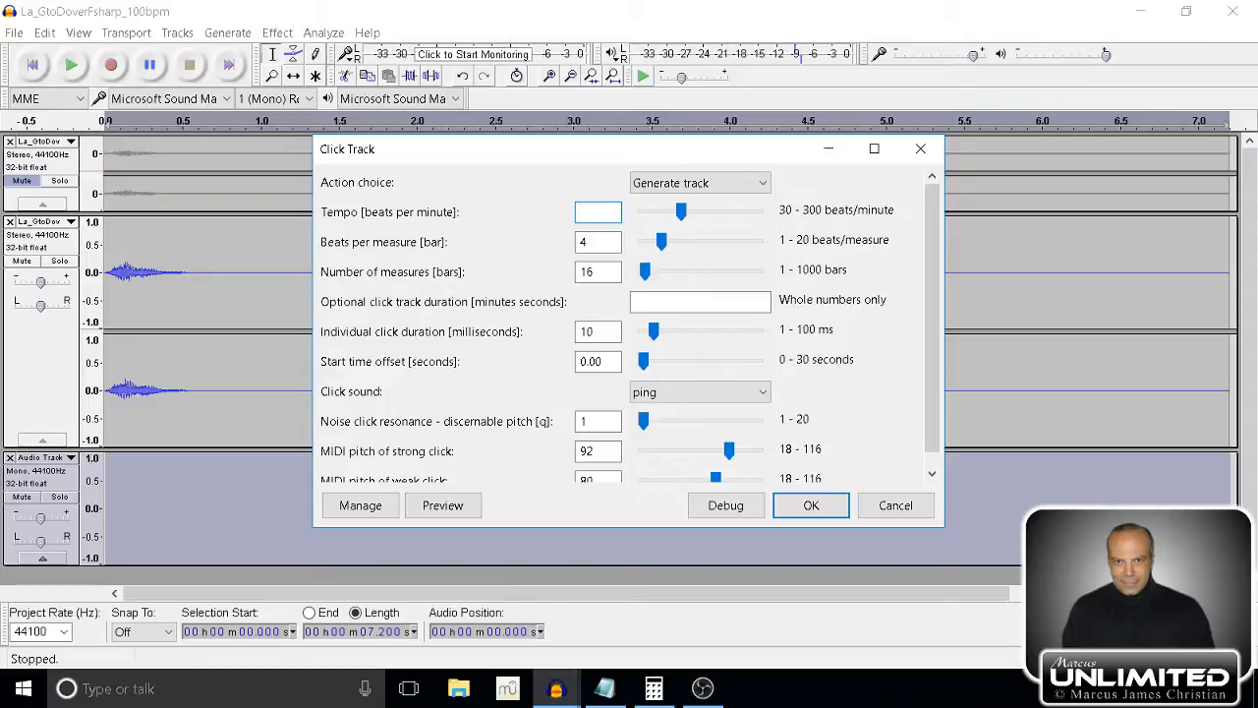
pyautogui.write('100')
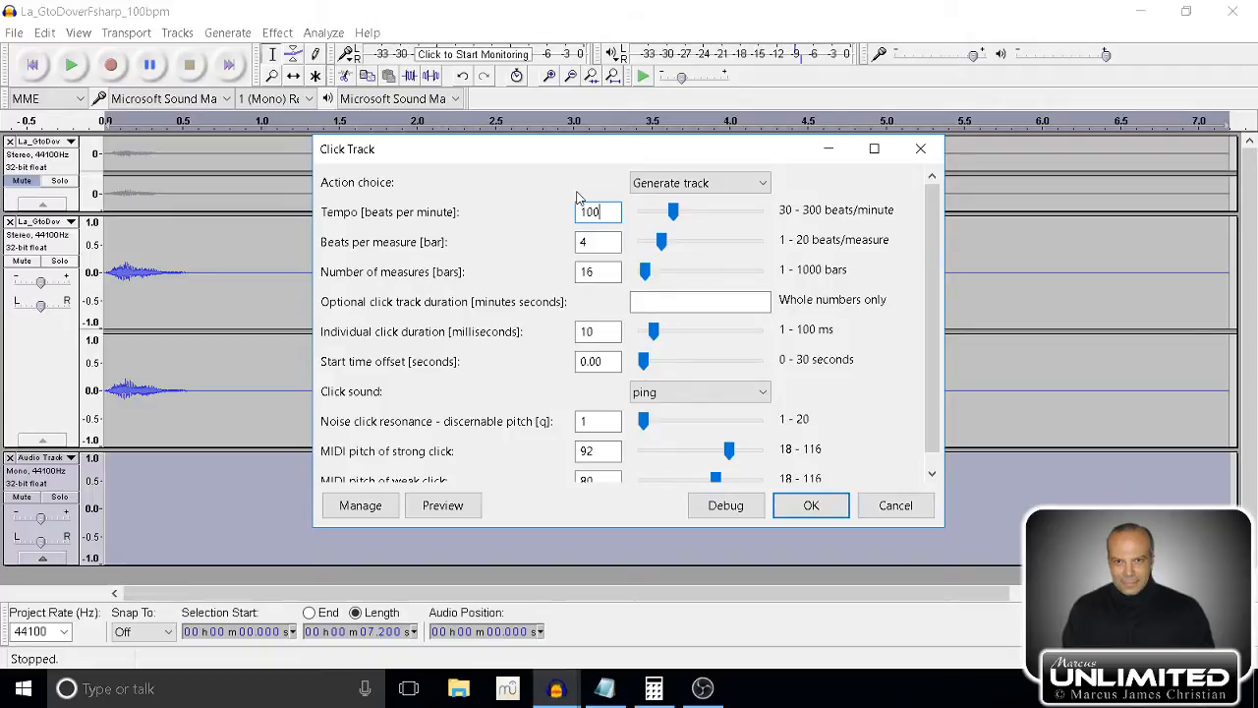
pyautogui.click(808, 505)
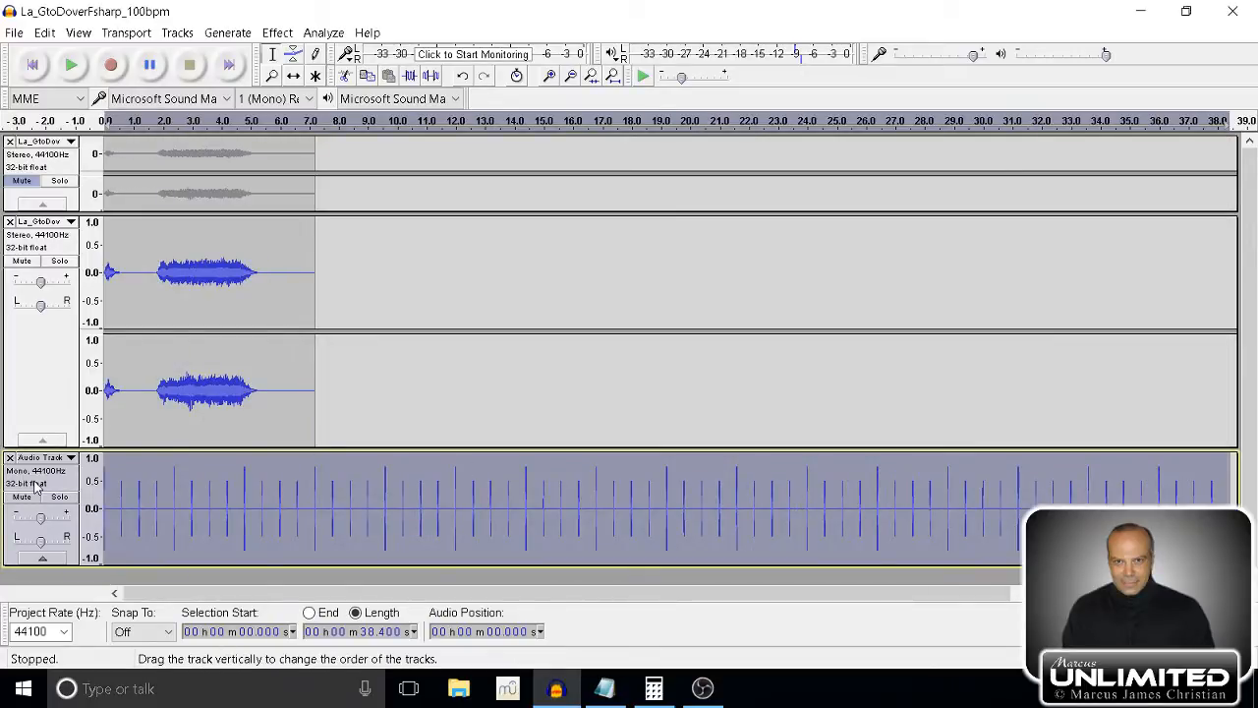
# Move the click track between the muted original and the unmuted duplicate, and lower the click track's volume.
pyautogui.moveTo(35, 486); pyautogui.dragTo(48, 210)
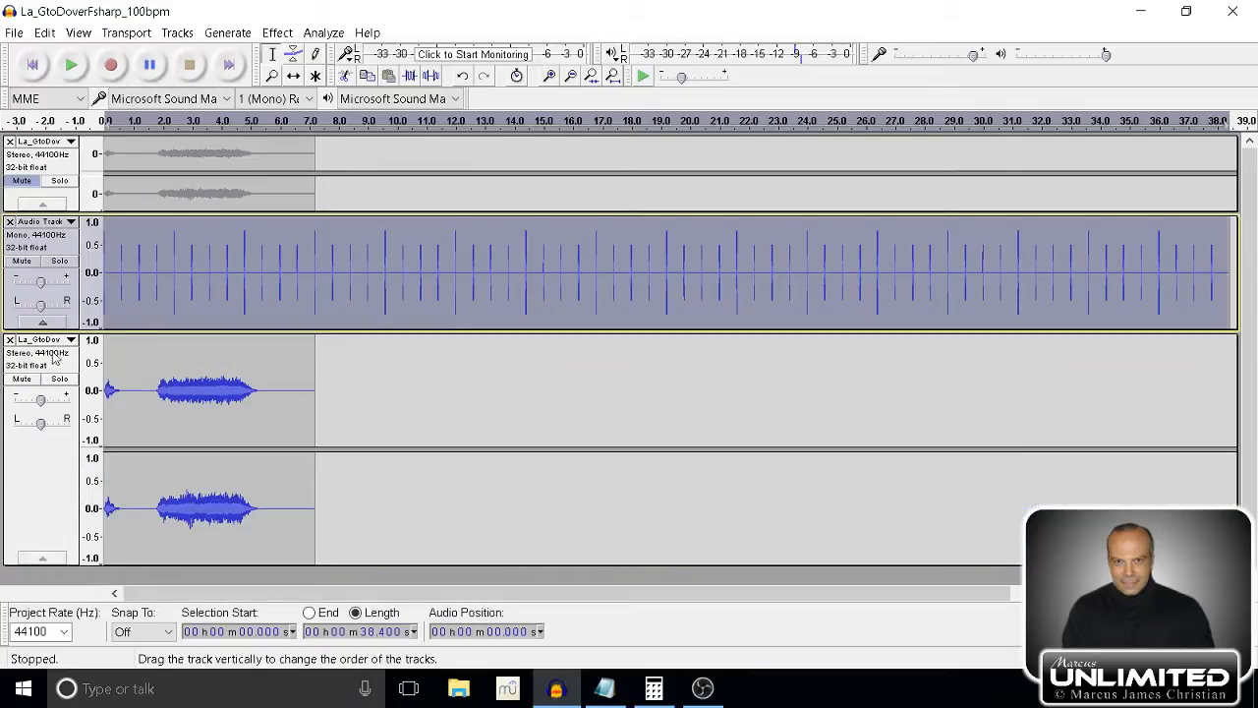
pyautogui.click(37, 493)
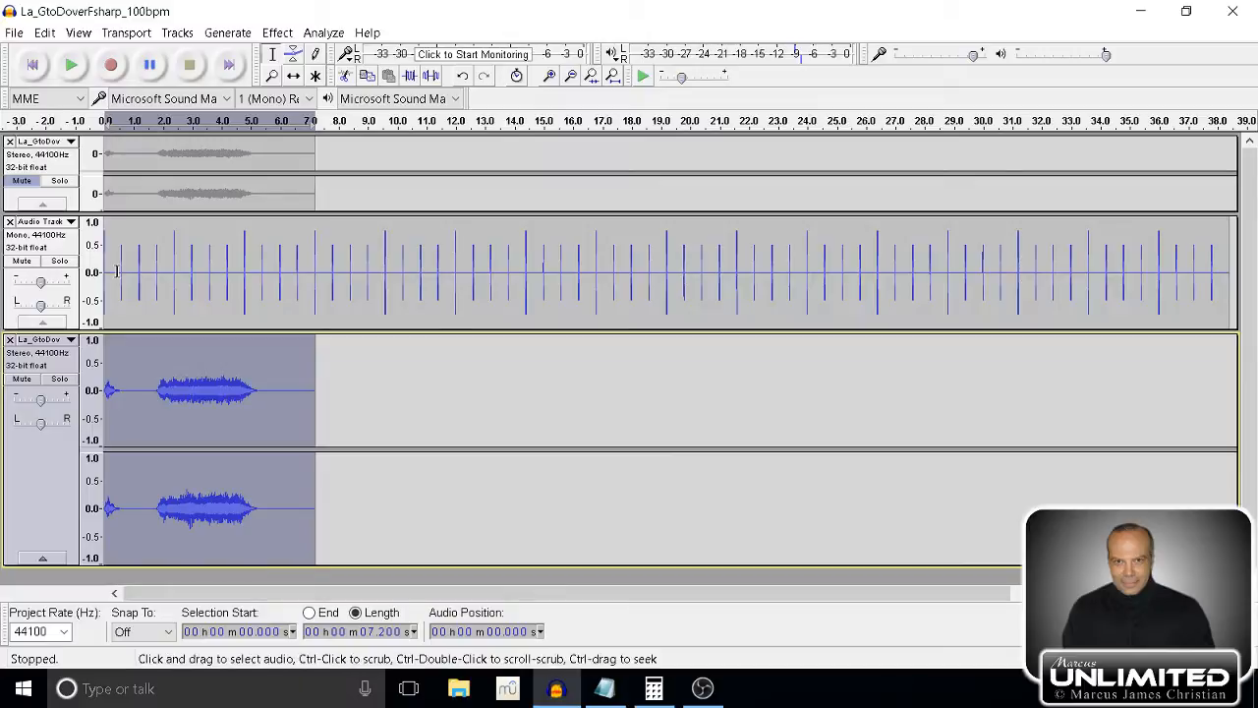
pyautogui.click(65, 253)
pyautogui.moveTo(41, 282); pyautogui.dragTo(26, 282)
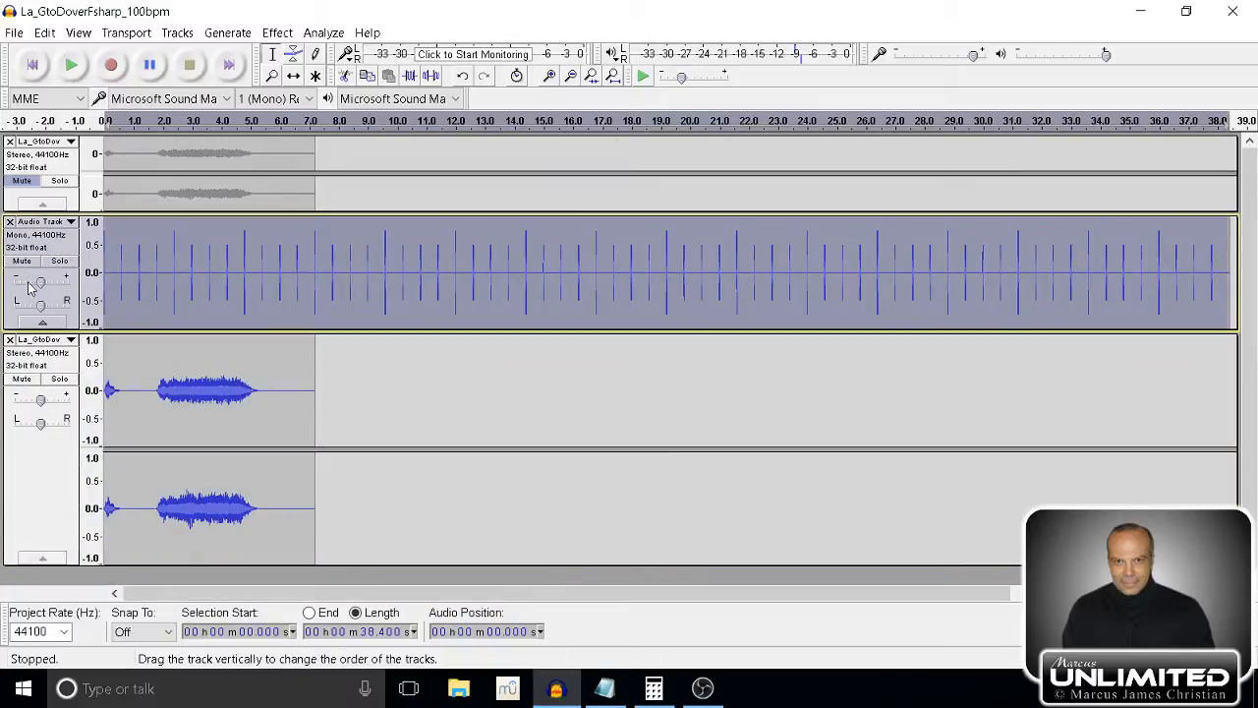
# Play the click track together with the unmuted duplicate to hear them in time, then stop playback.
pyautogui.click(85, 68)
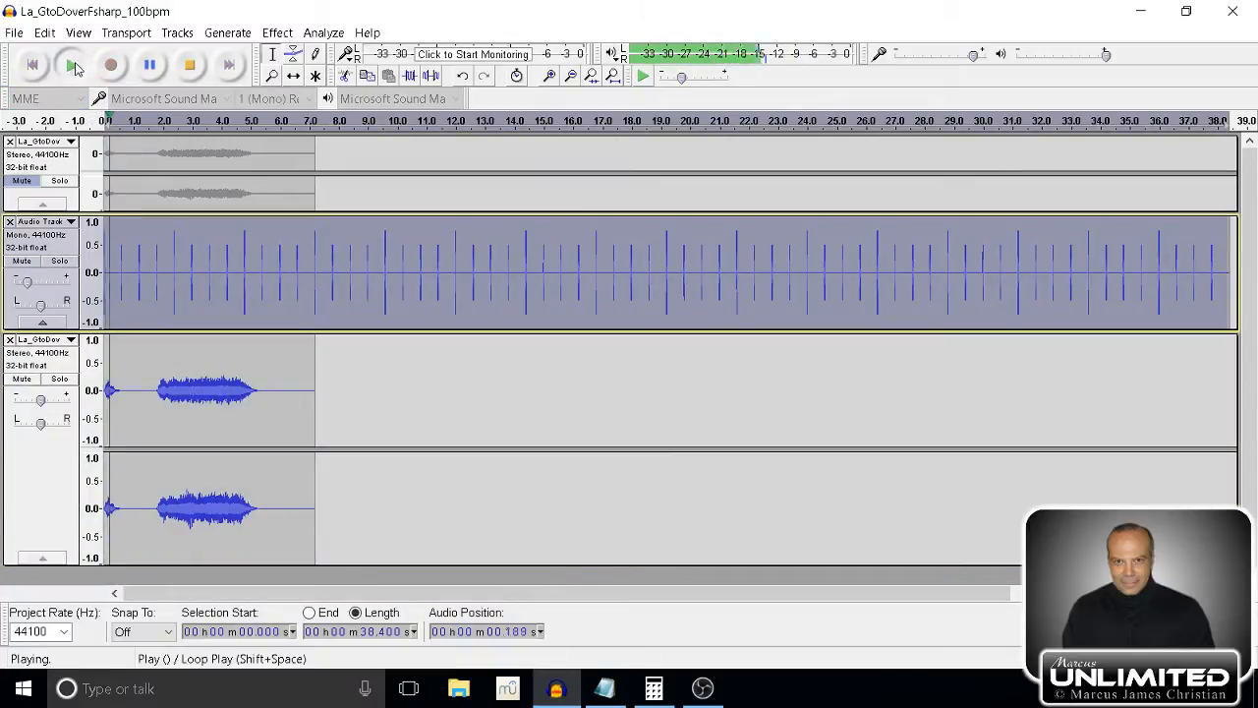
pyautogui.click(191, 66)
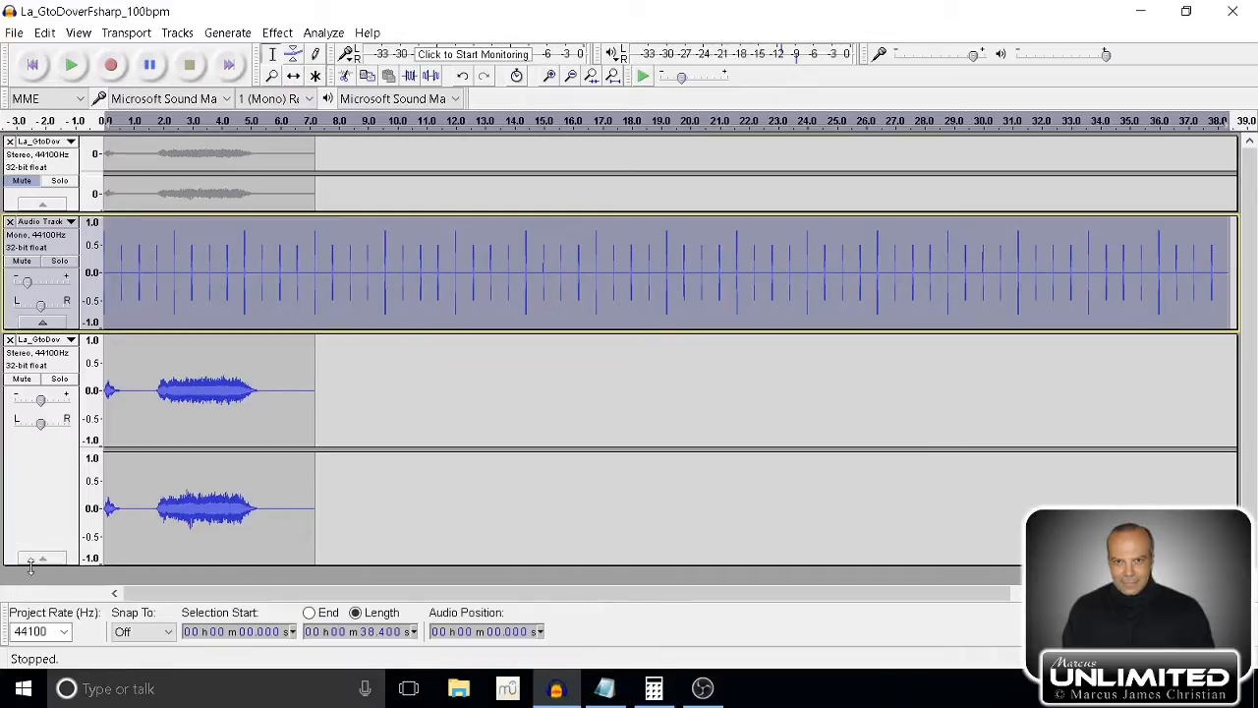
# Select the unmuted stereo track below the click track and duplicate it.
pyautogui.click(34, 517)
pyautogui.hotkey('ctrl', 'd')
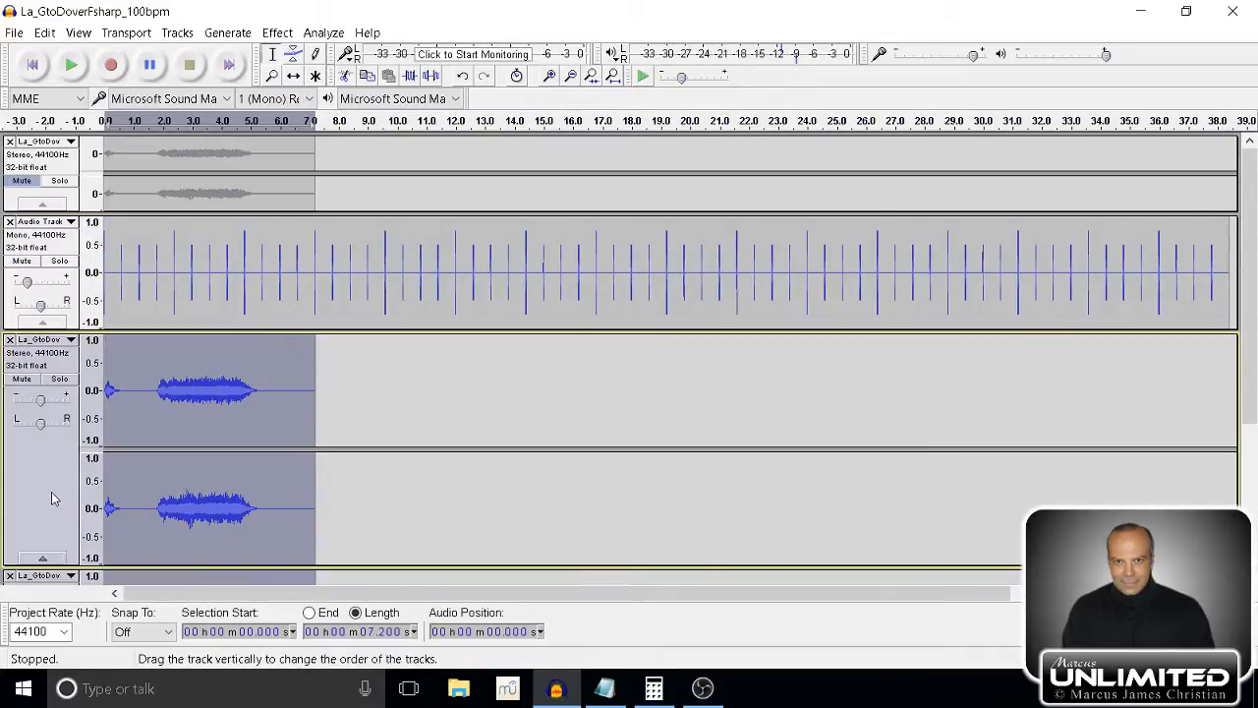
pyautogui.click(293, 76)
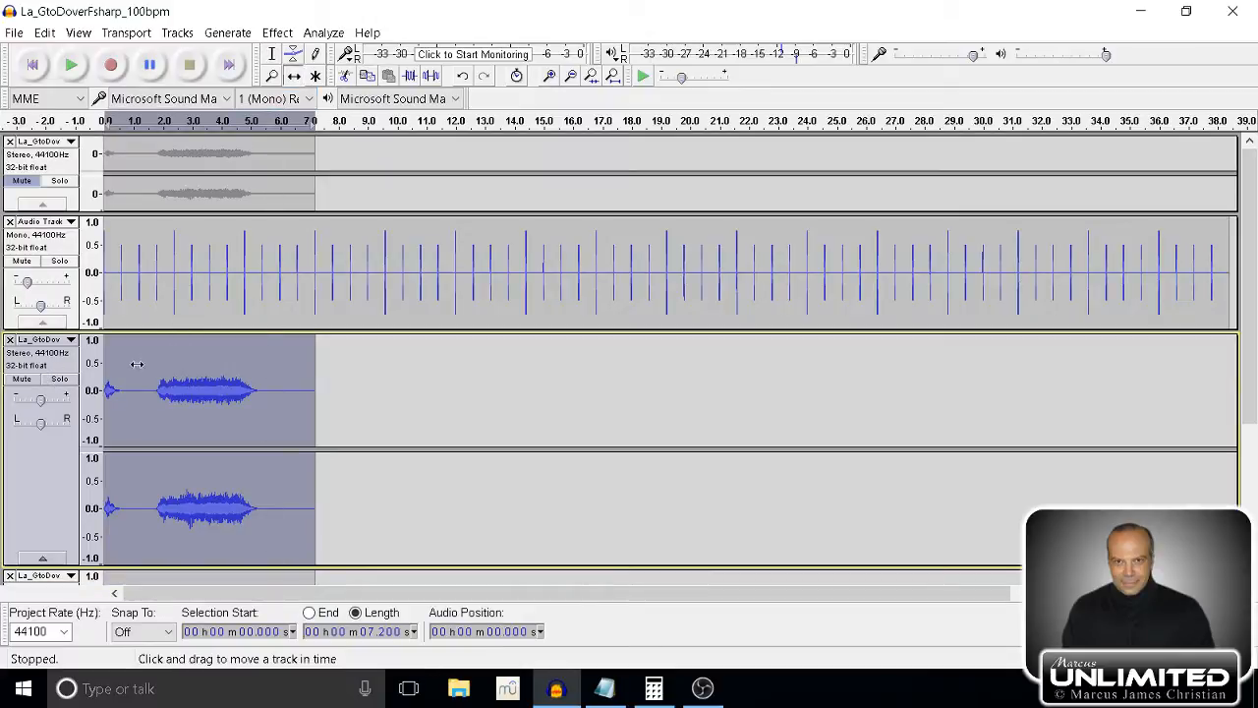
pyautogui.moveTo(136, 363); pyautogui.dragTo(181, 363)
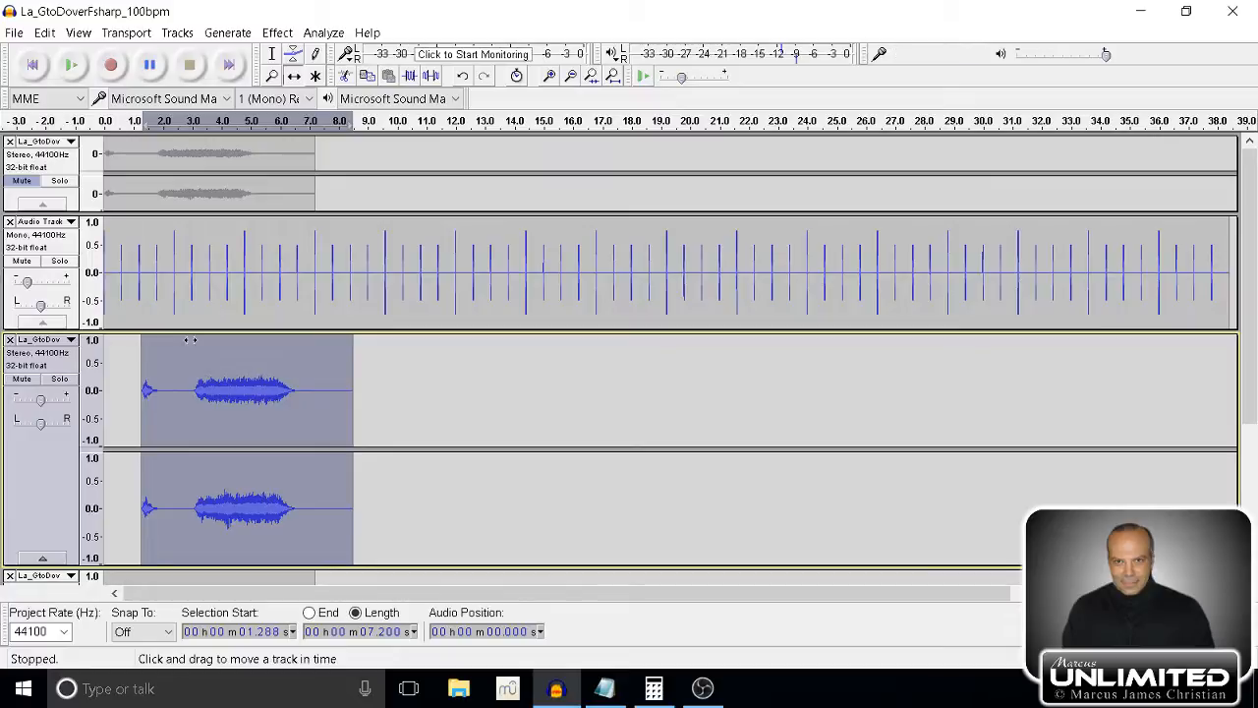
pyautogui.hotkey('ctrl', 'z')
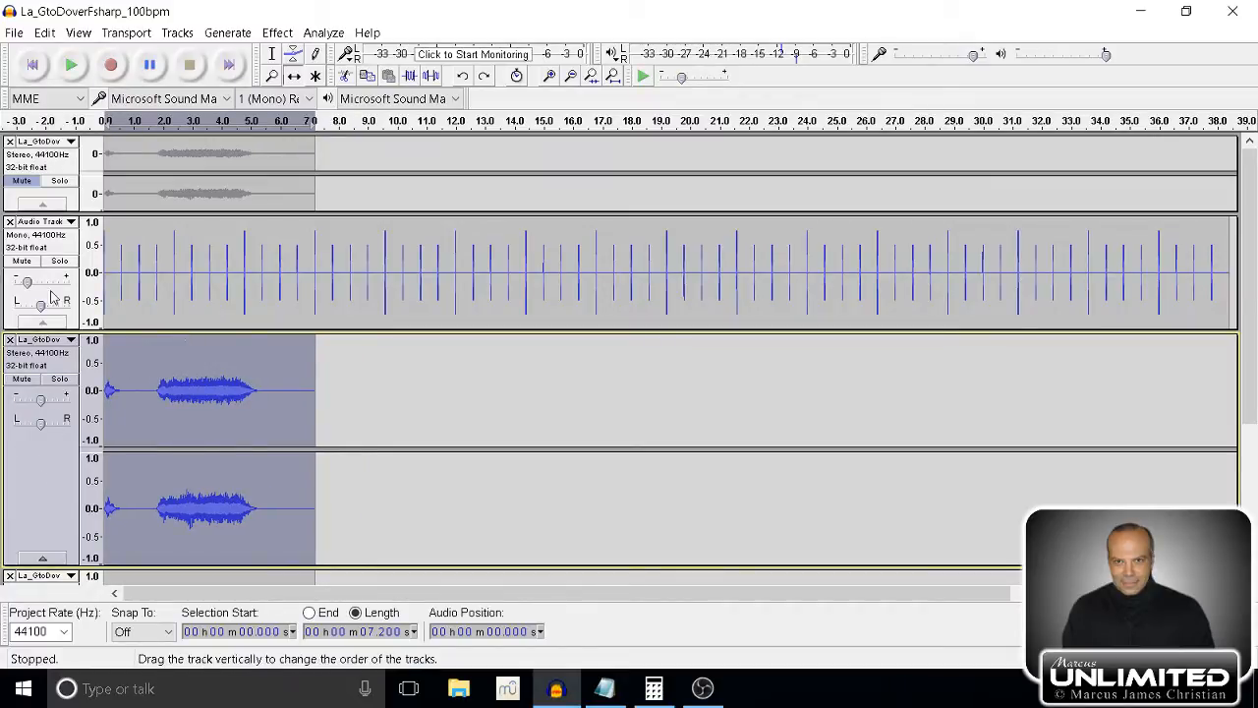
# Add a label at the click track's second click, at 0.590 s, and move the label track above the click track.
pyautogui.click(64, 251)
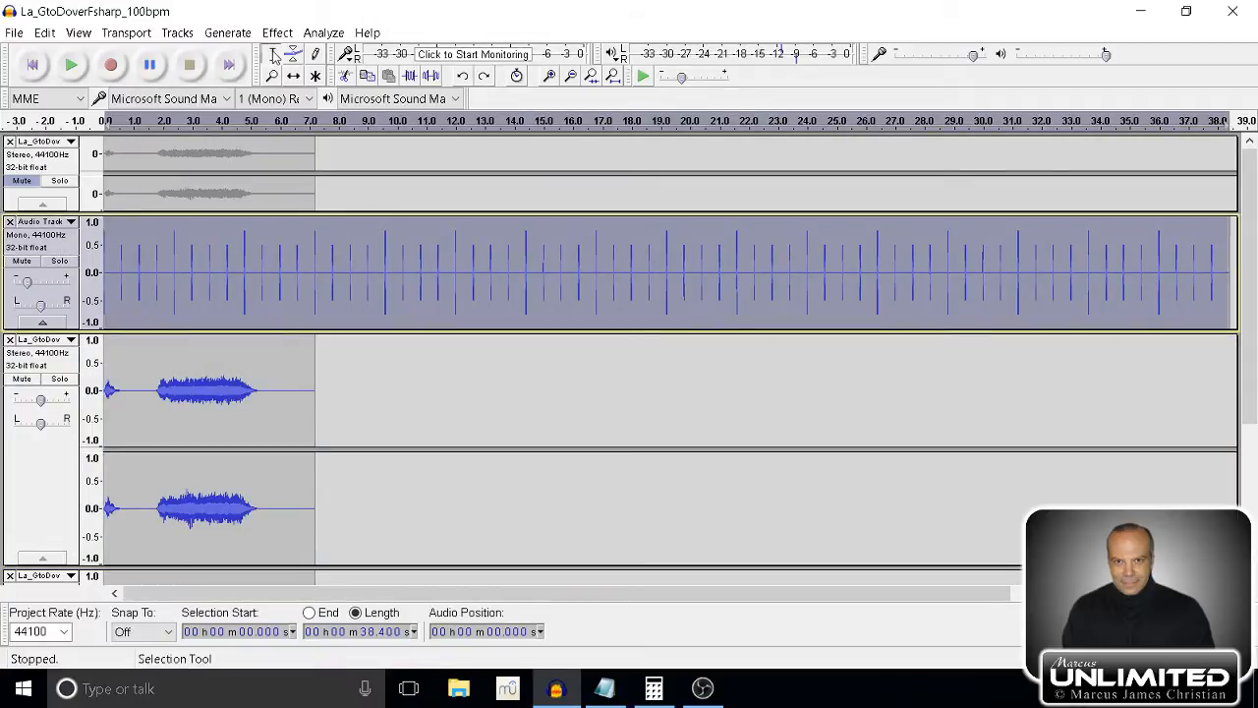
pyautogui.click(121, 272)
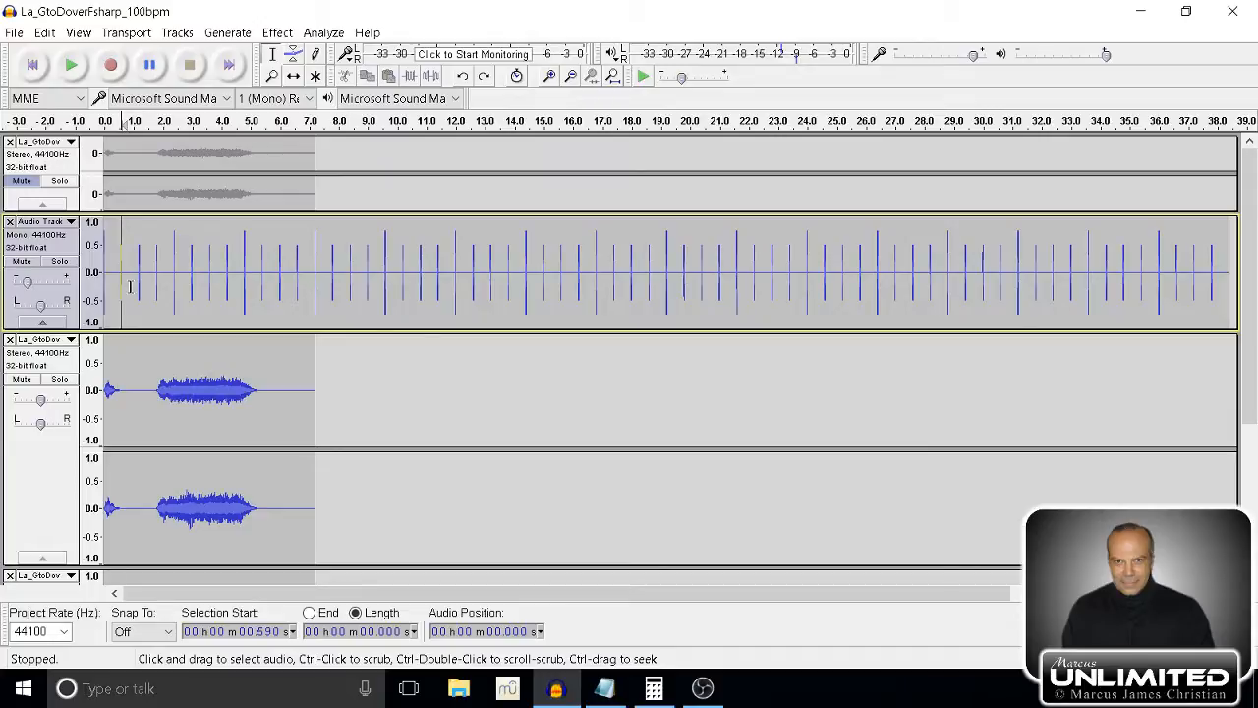
pyautogui.click(182, 33)
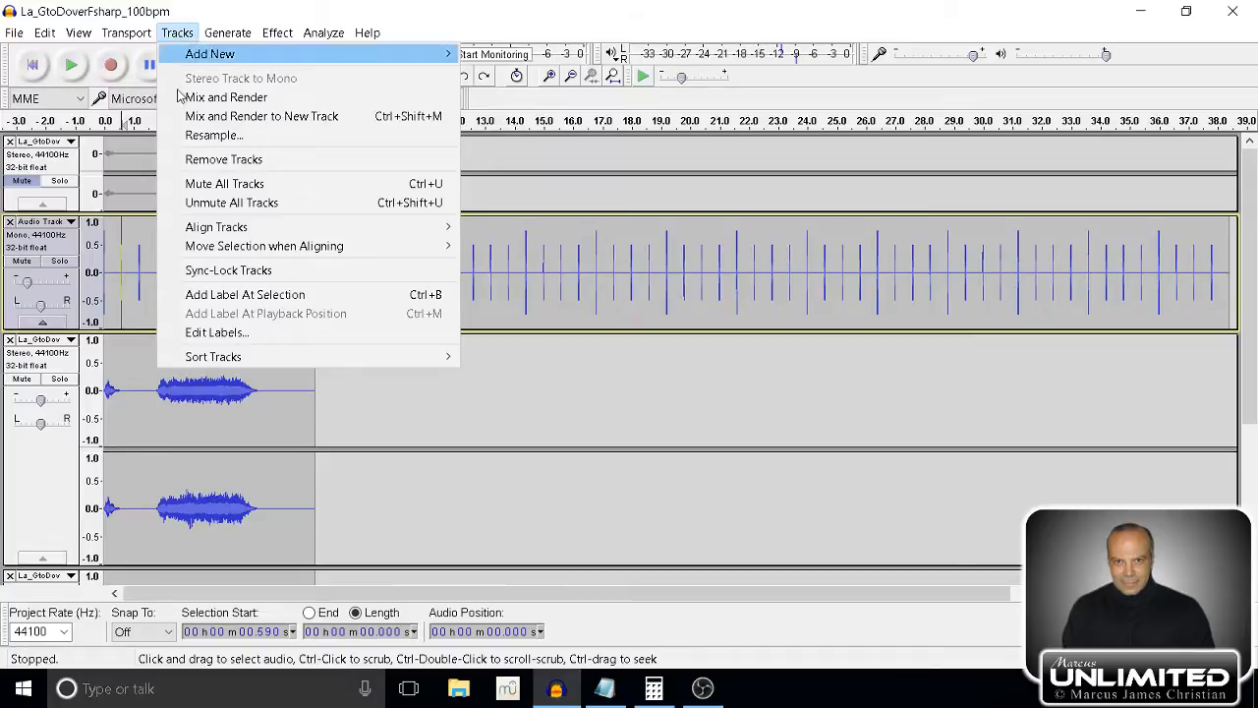
pyautogui.click(236, 295)
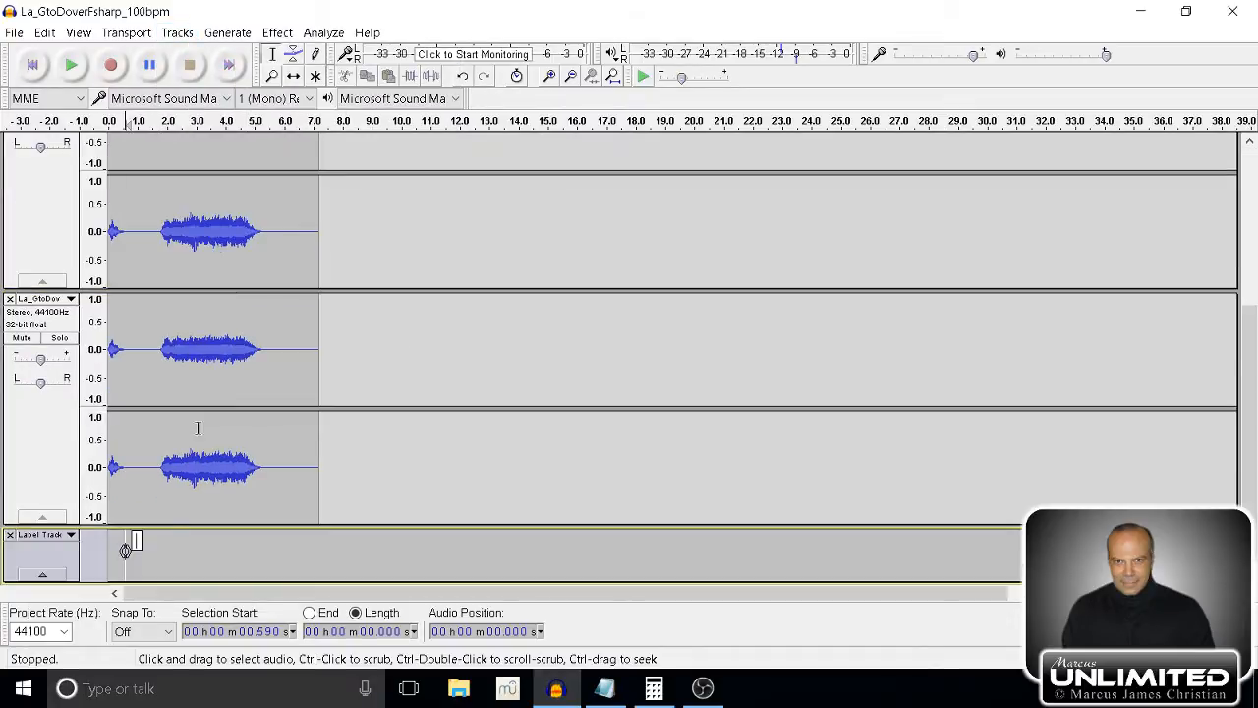
pyautogui.click(18, 564)
pyautogui.moveTo(26, 430); pyautogui.dragTo(35, 253)
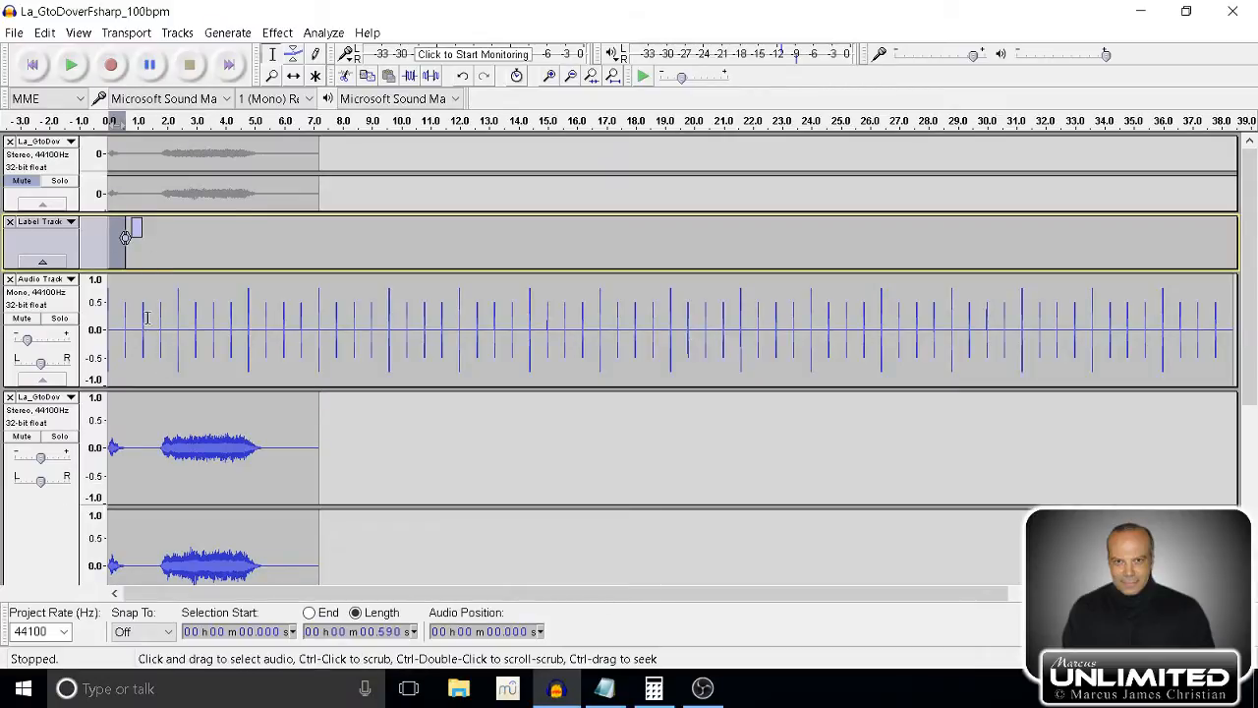
# Shift the bottom duplicate stereo track in time so it starts at the label, at 0.590 s, and lower its gain.
pyautogui.click(52, 424)
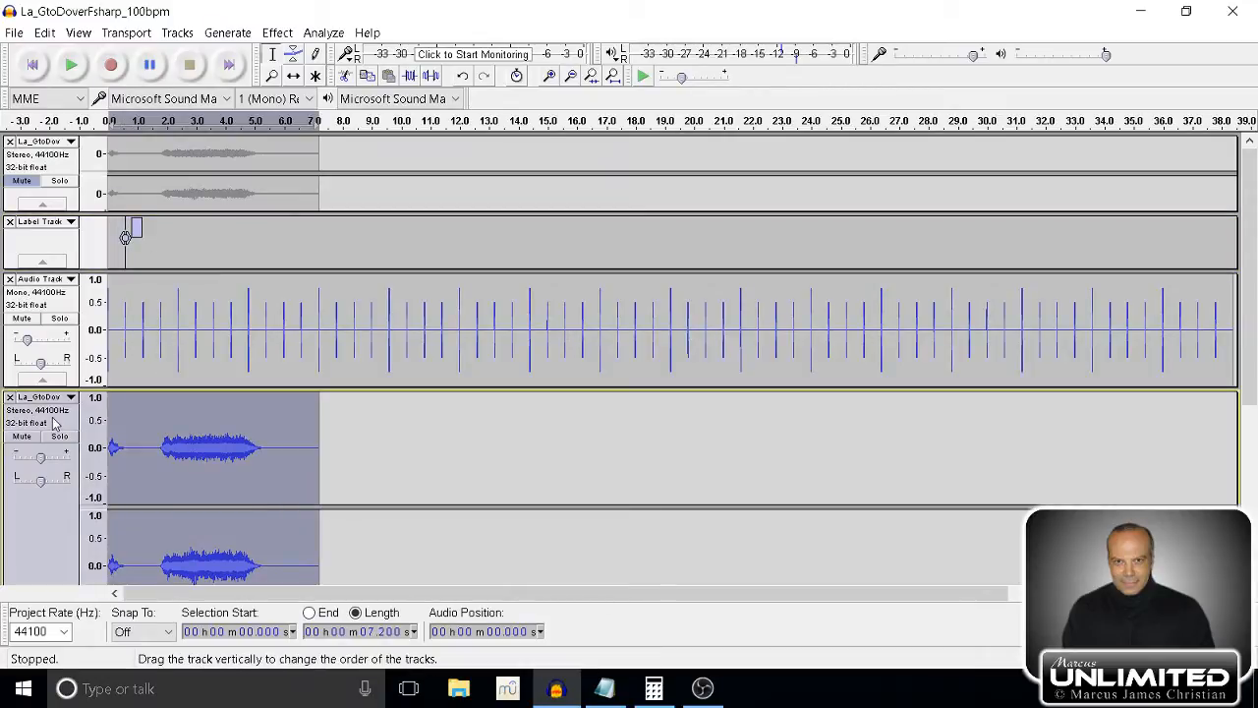
pyautogui.click(81, 34)
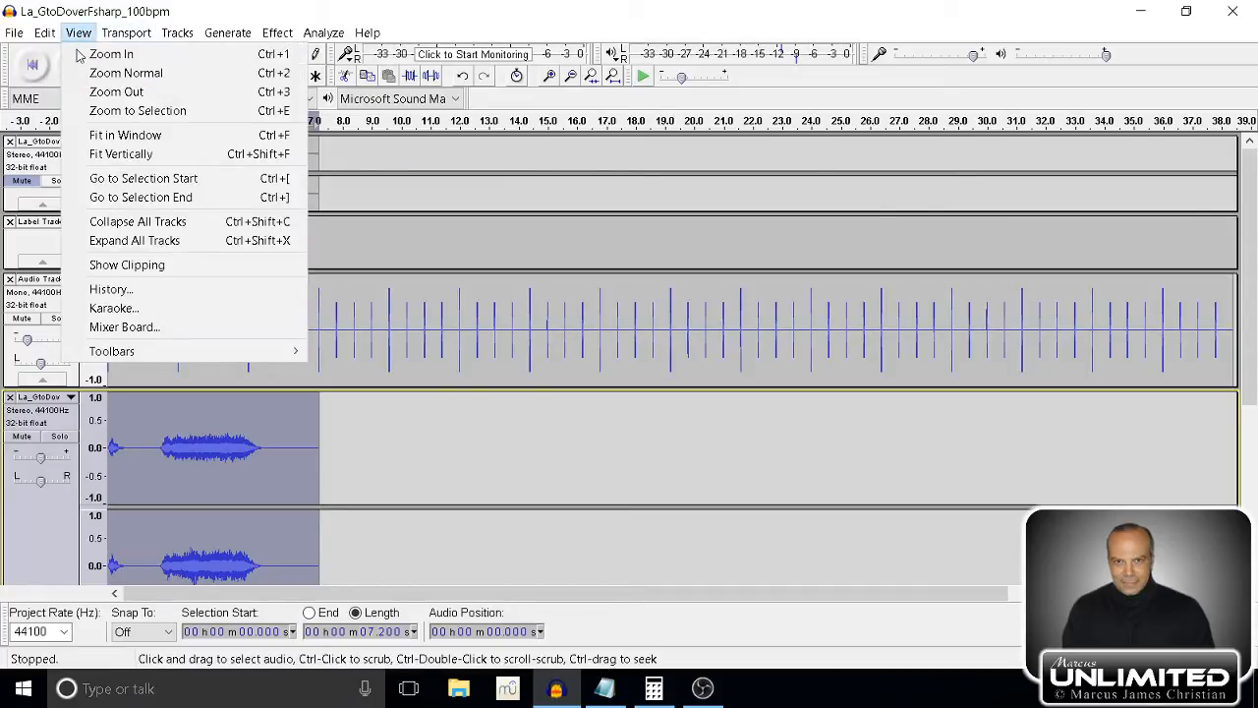
pyautogui.click(98, 153)
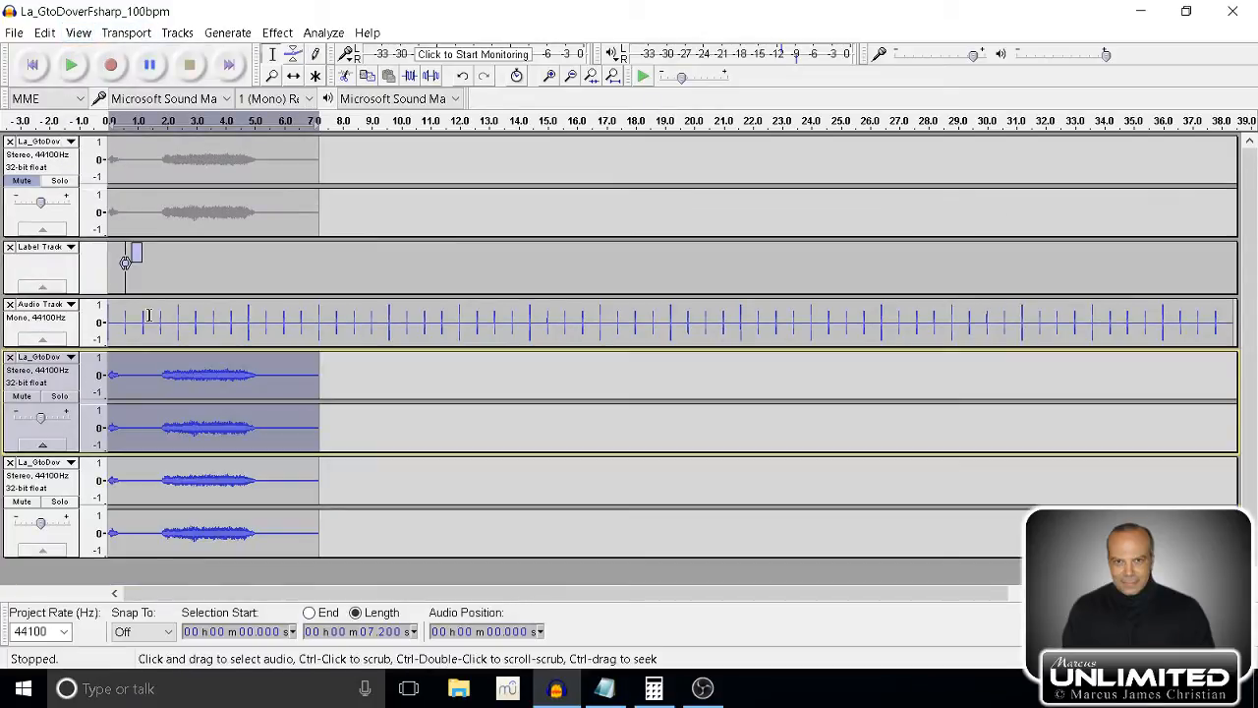
pyautogui.click(47, 495)
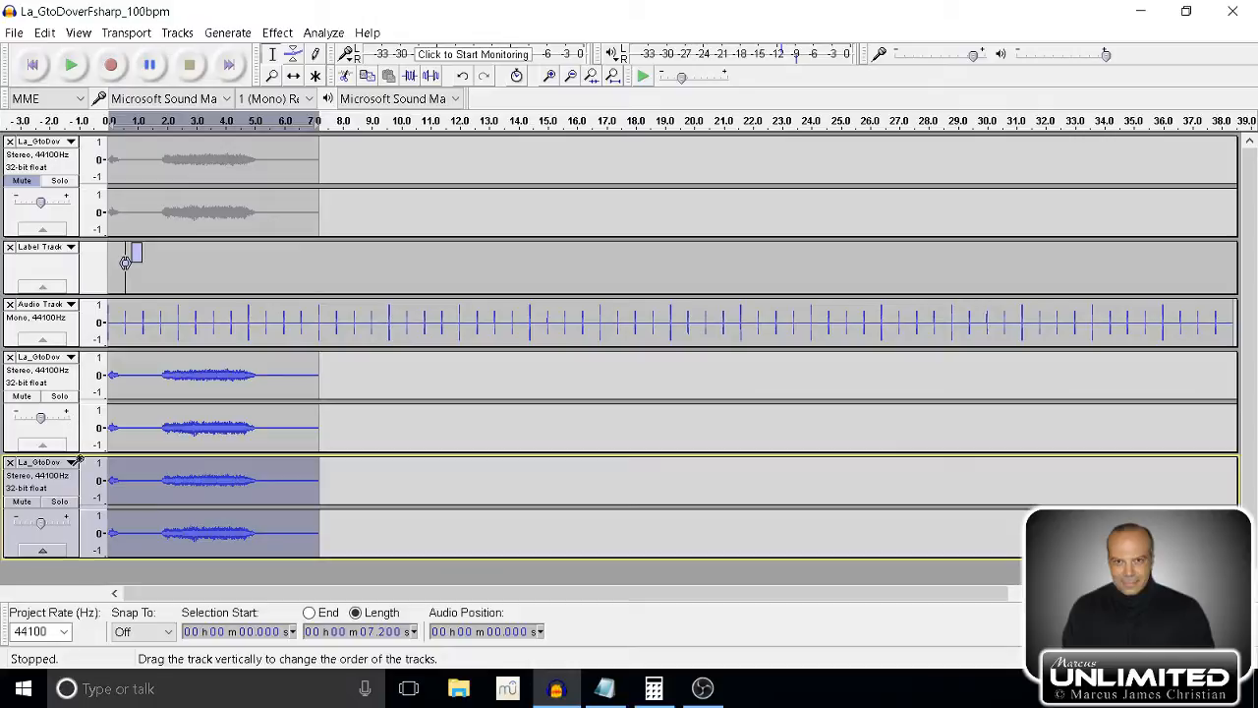
pyautogui.click(292, 75)
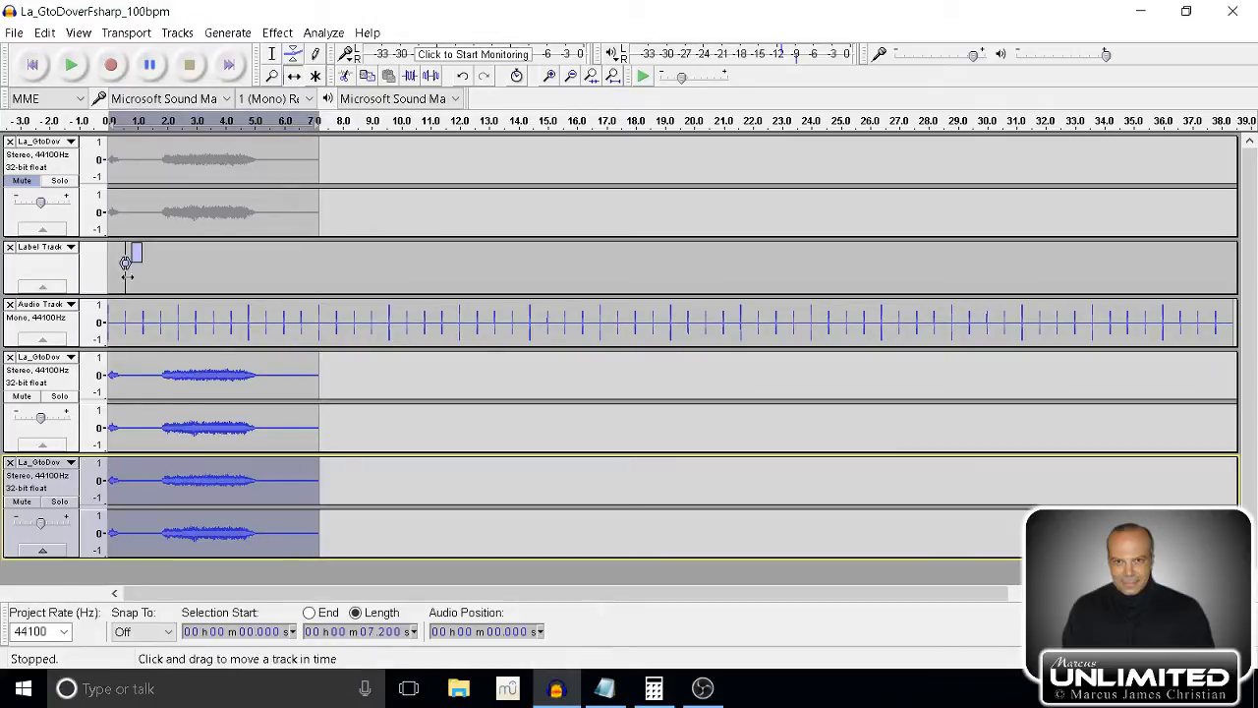
pyautogui.moveTo(128, 462); pyautogui.dragTo(149, 468)
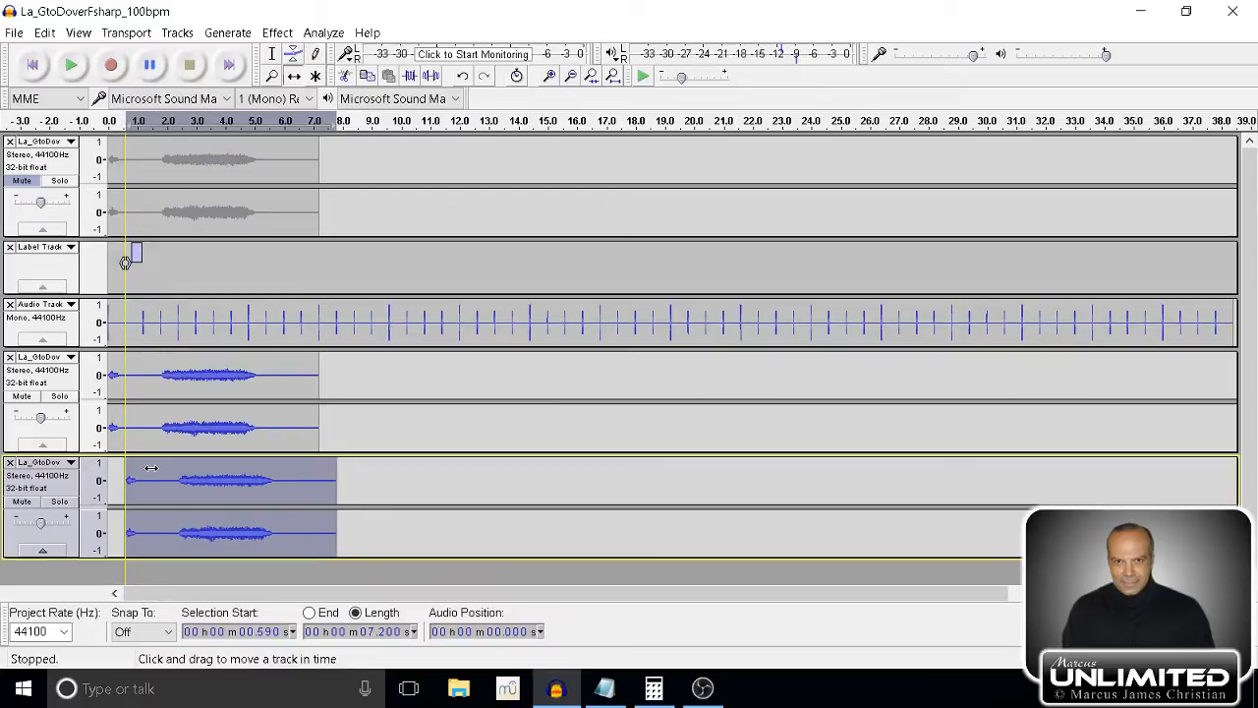
pyautogui.moveTo(151, 467); pyautogui.dragTo(149, 471)
pyautogui.click(27, 523)
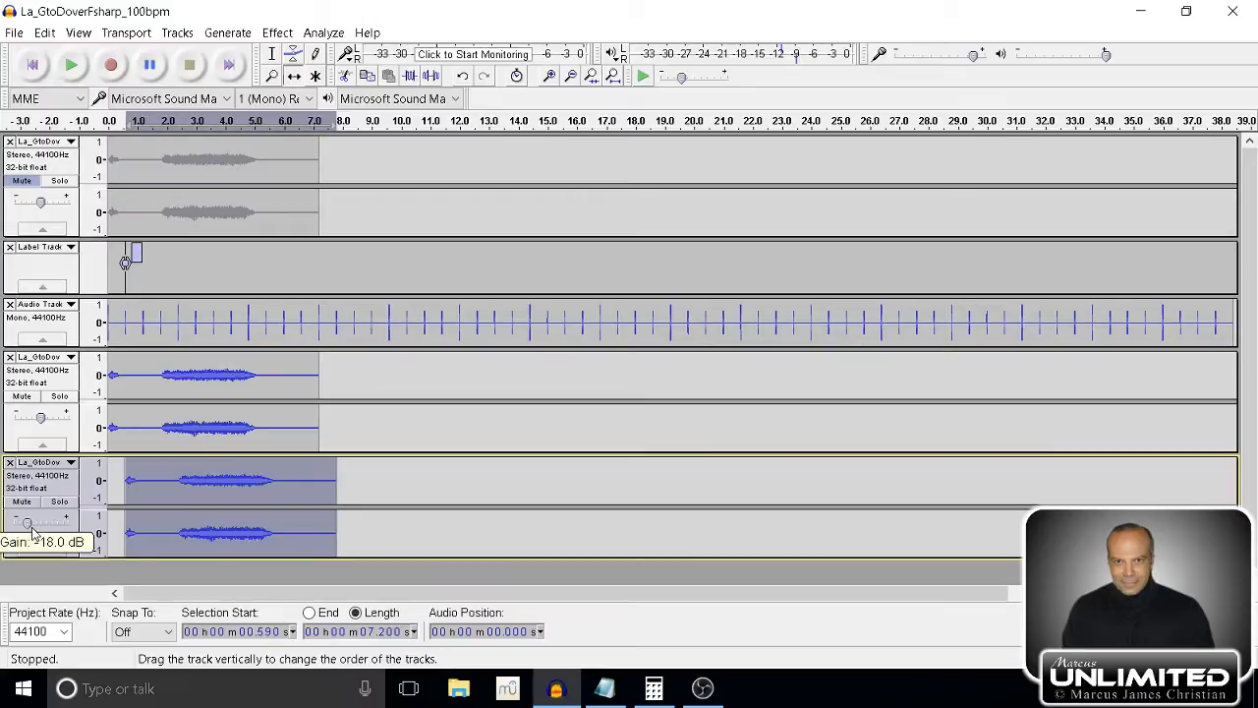
# Play all unmuted tracks from the start twice to hear the delayed copy against the clicks, then stop playback.
pyautogui.click(35, 66)
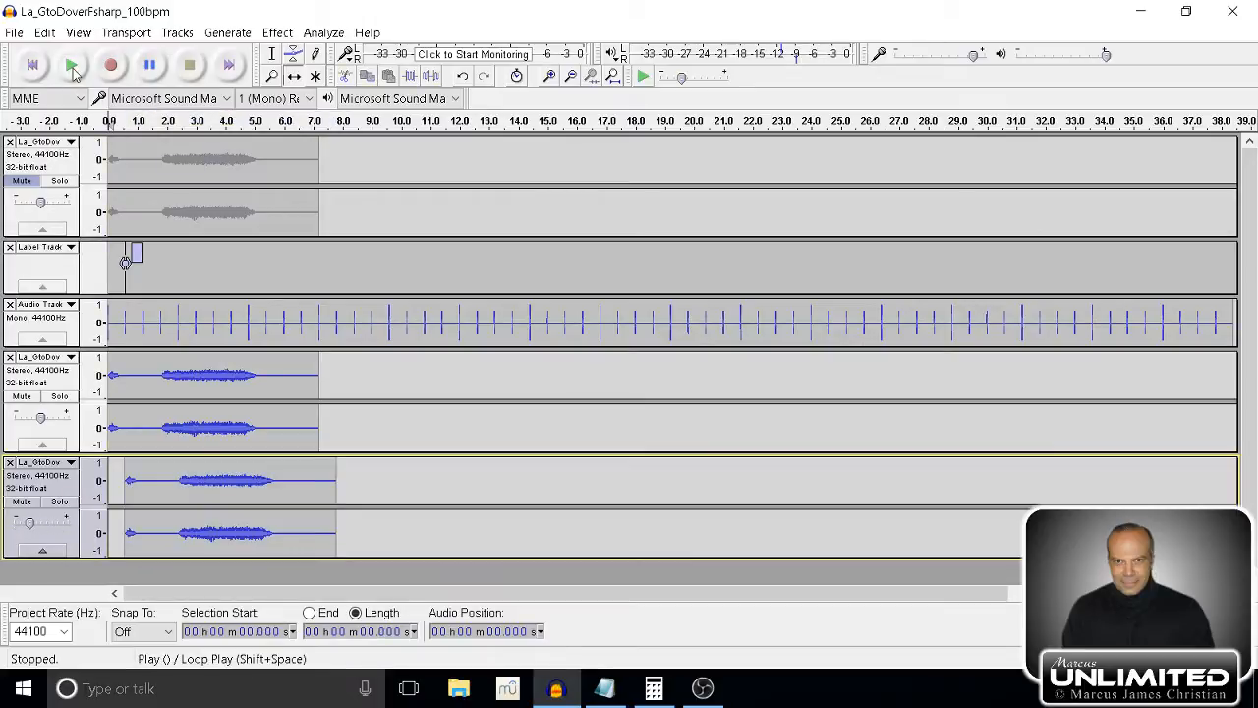
pyautogui.click(71, 65)
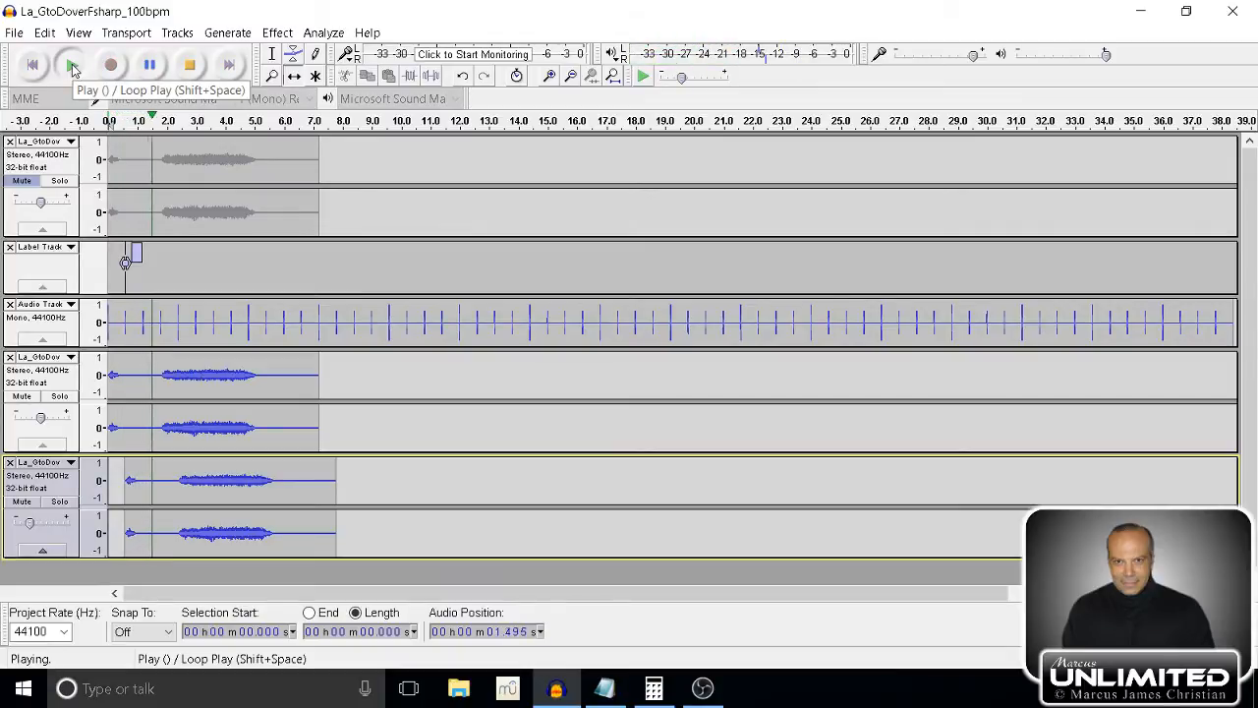
pyautogui.click(190, 69)
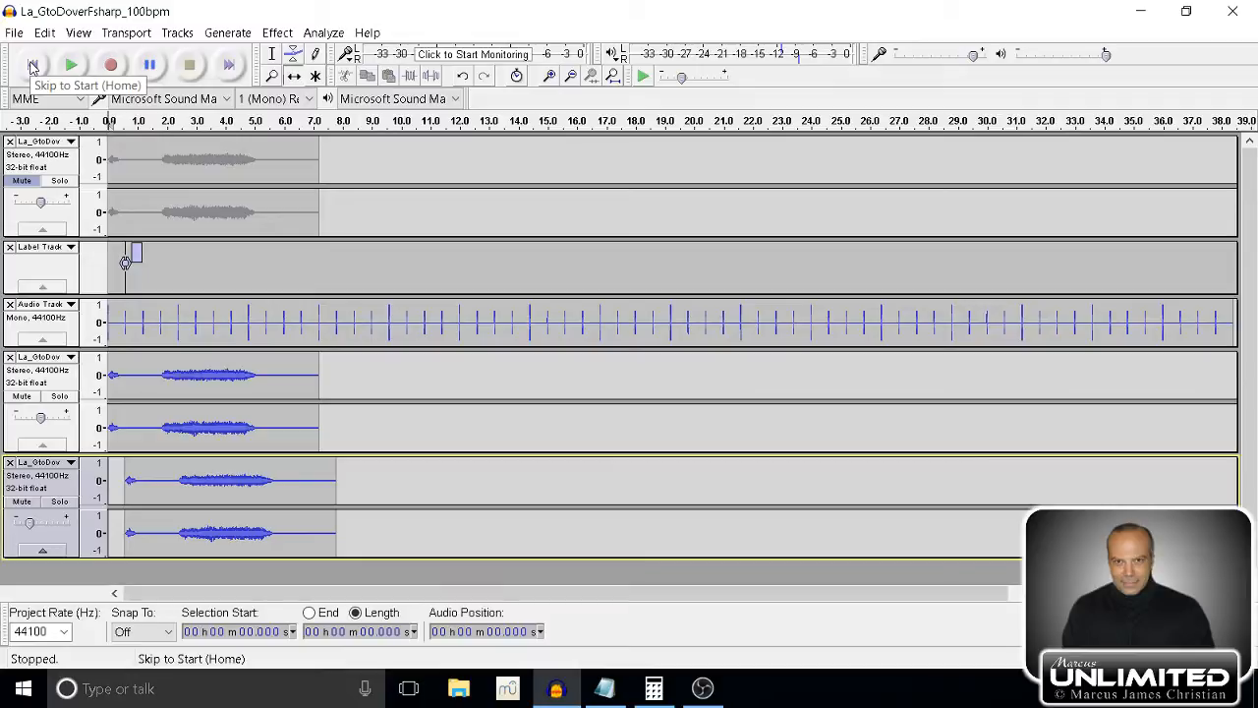
pyautogui.click(75, 66)
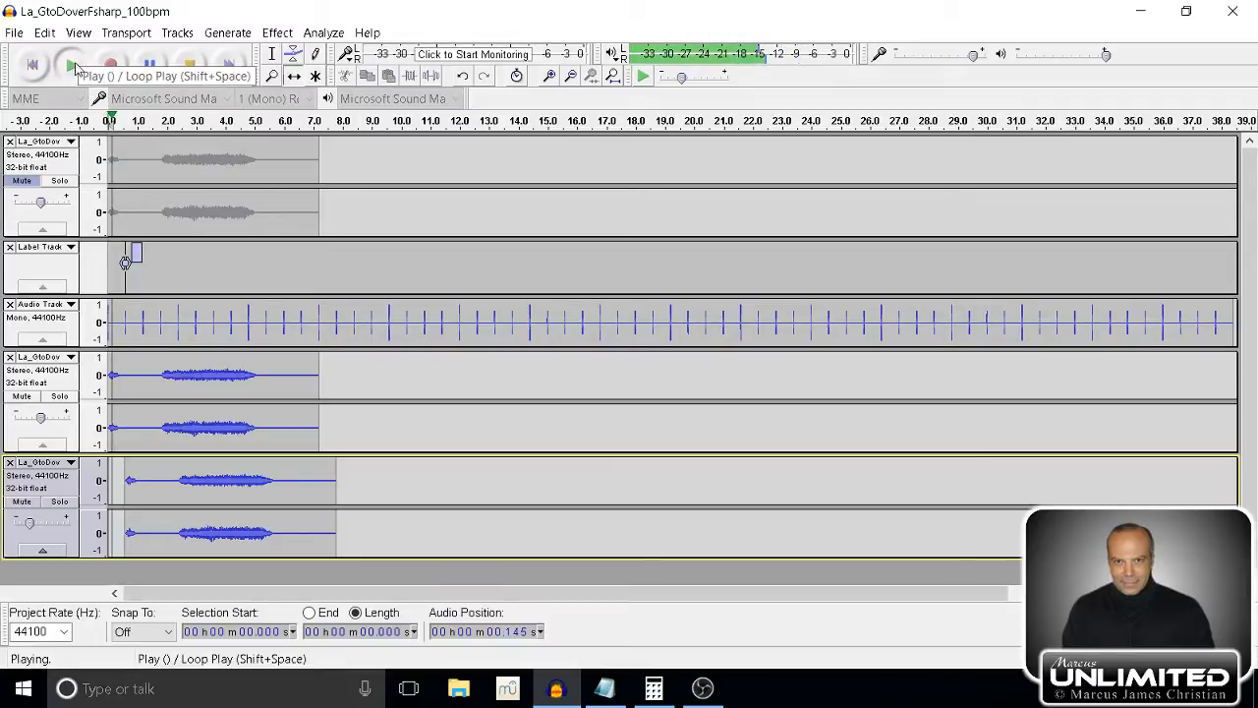
pyautogui.click(149, 65)
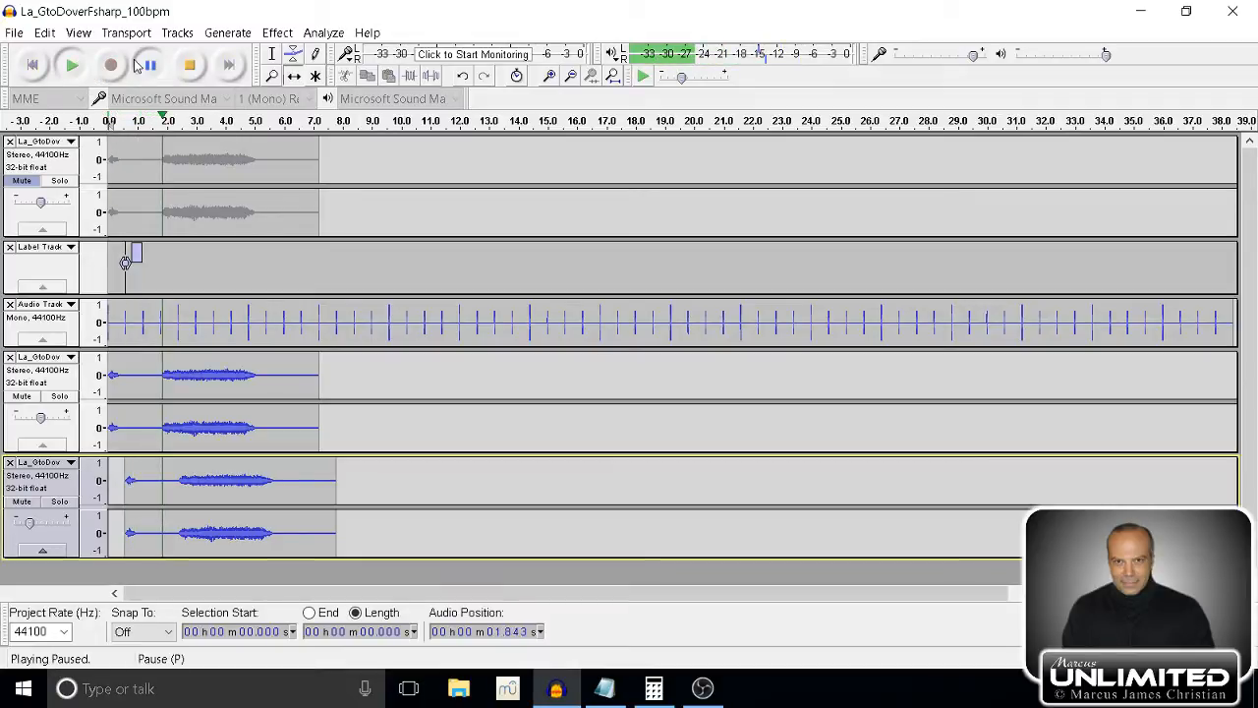
pyautogui.click(51, 480)
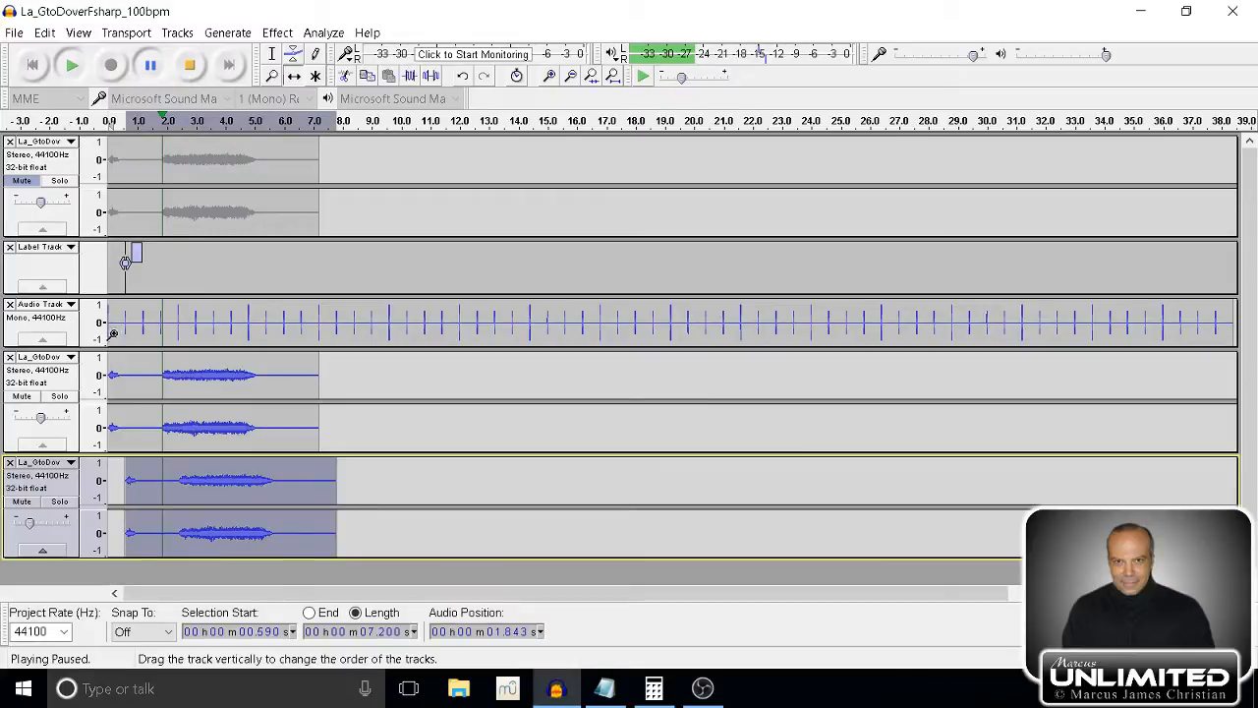
pyautogui.click(189, 65)
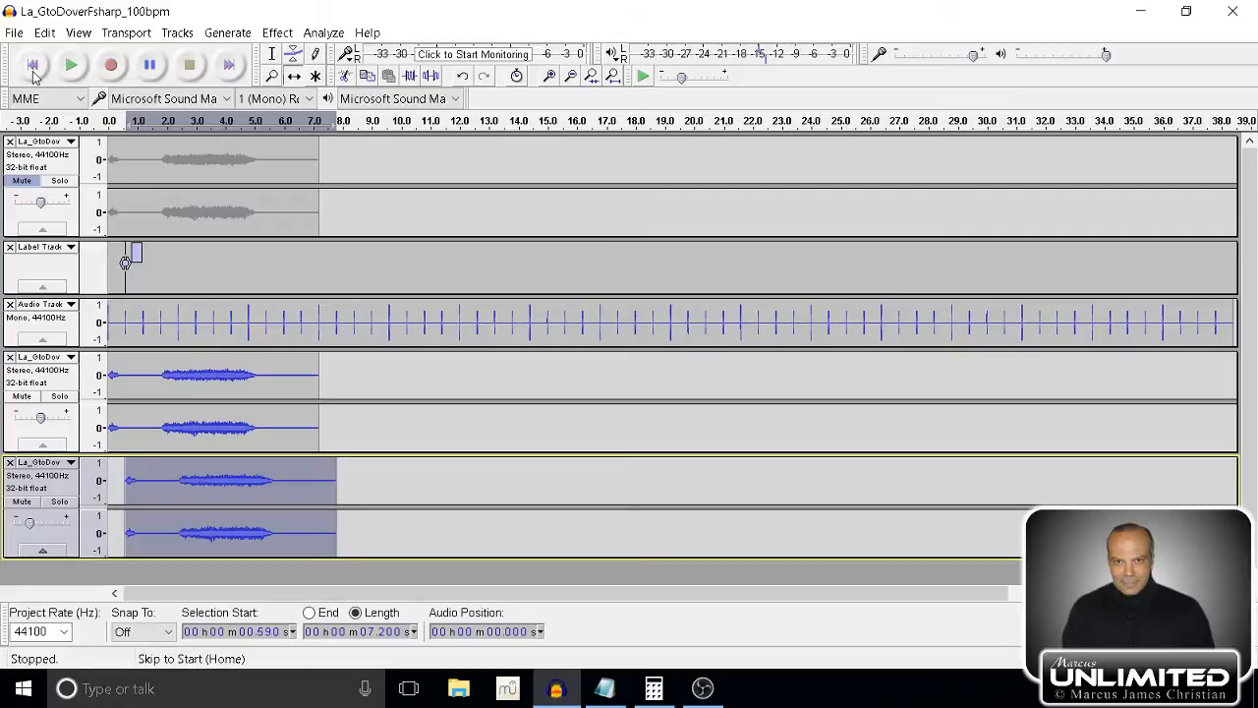
# Add a label at the click track's third click, at 1.208 s.
pyautogui.click(65, 326)
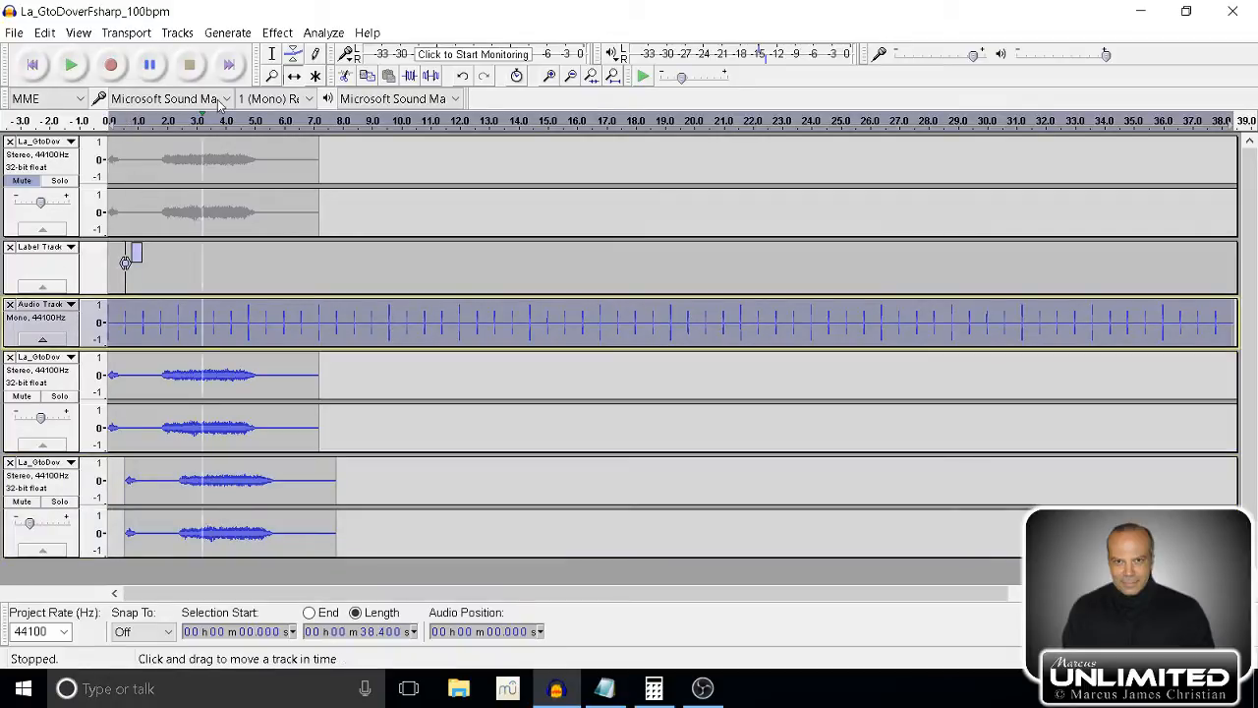
pyautogui.press('F1')
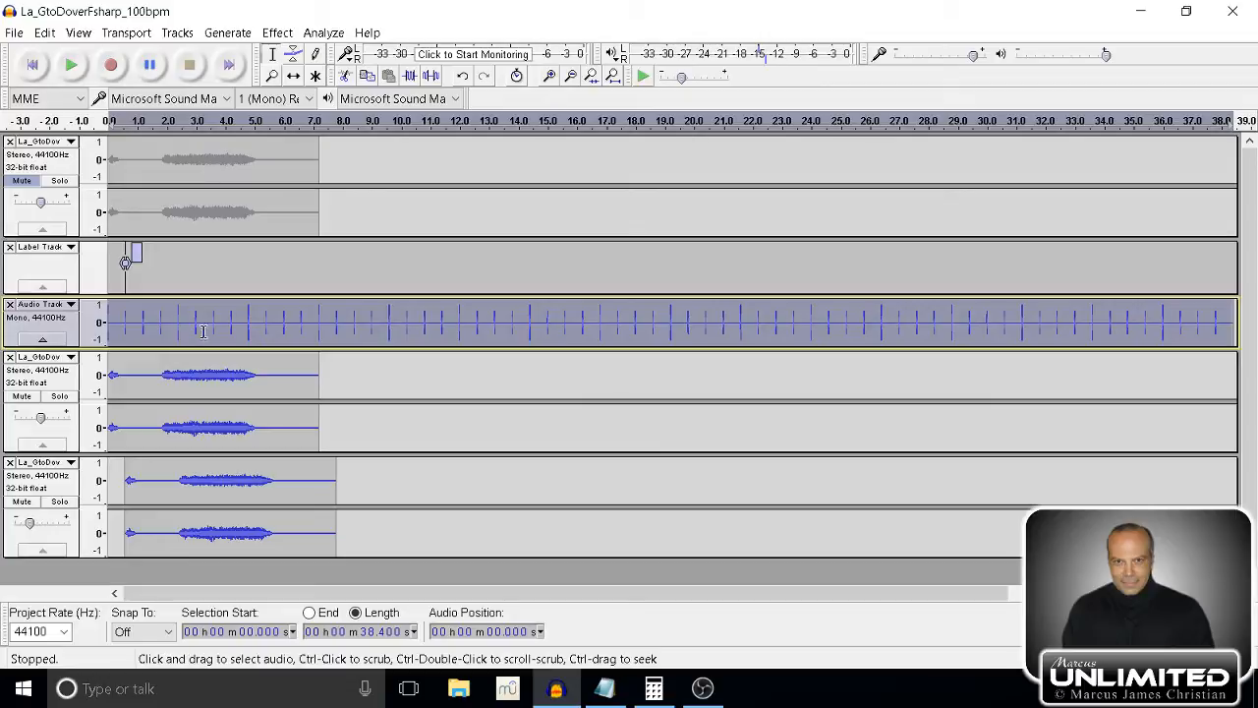
pyautogui.click(142, 317)
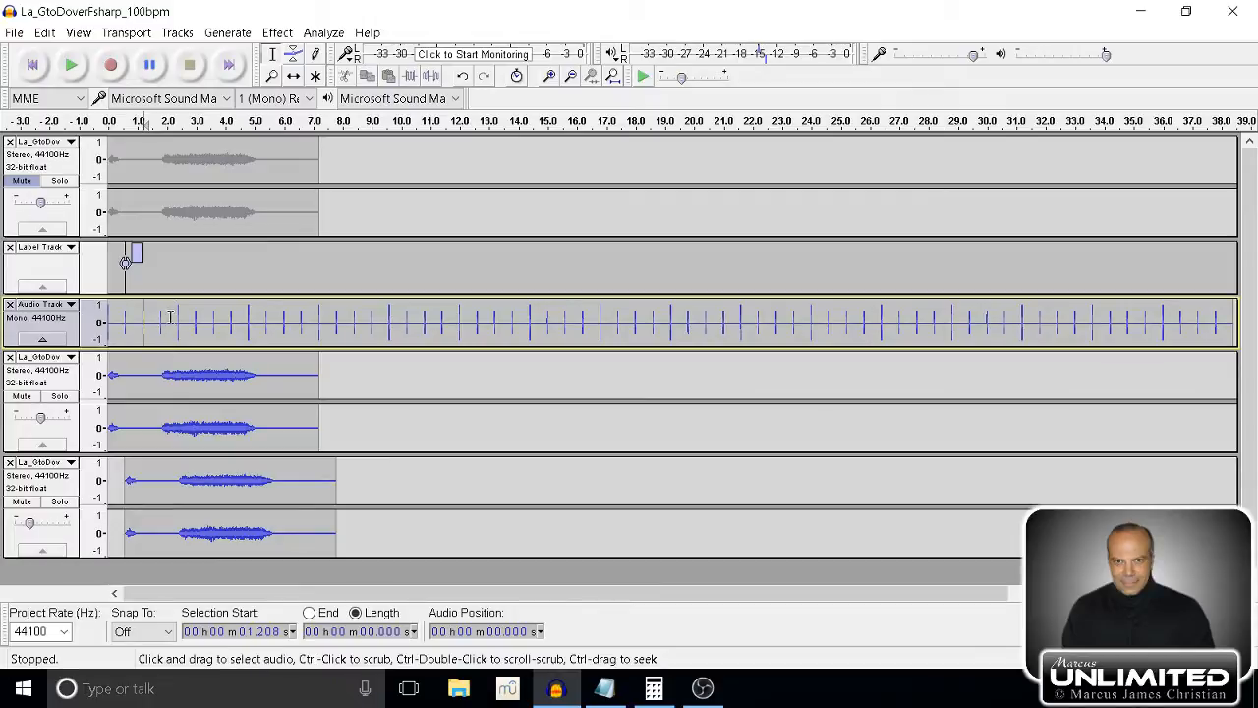
pyautogui.click(556, 77)
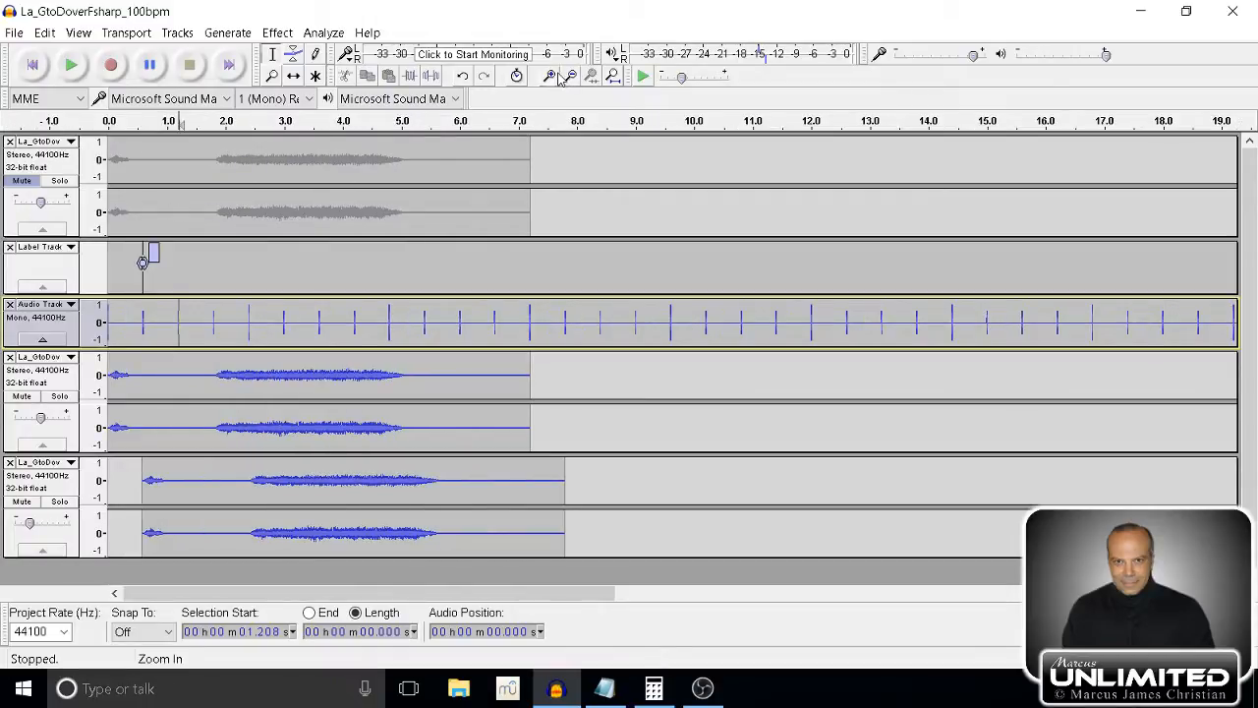
pyautogui.click(554, 78)
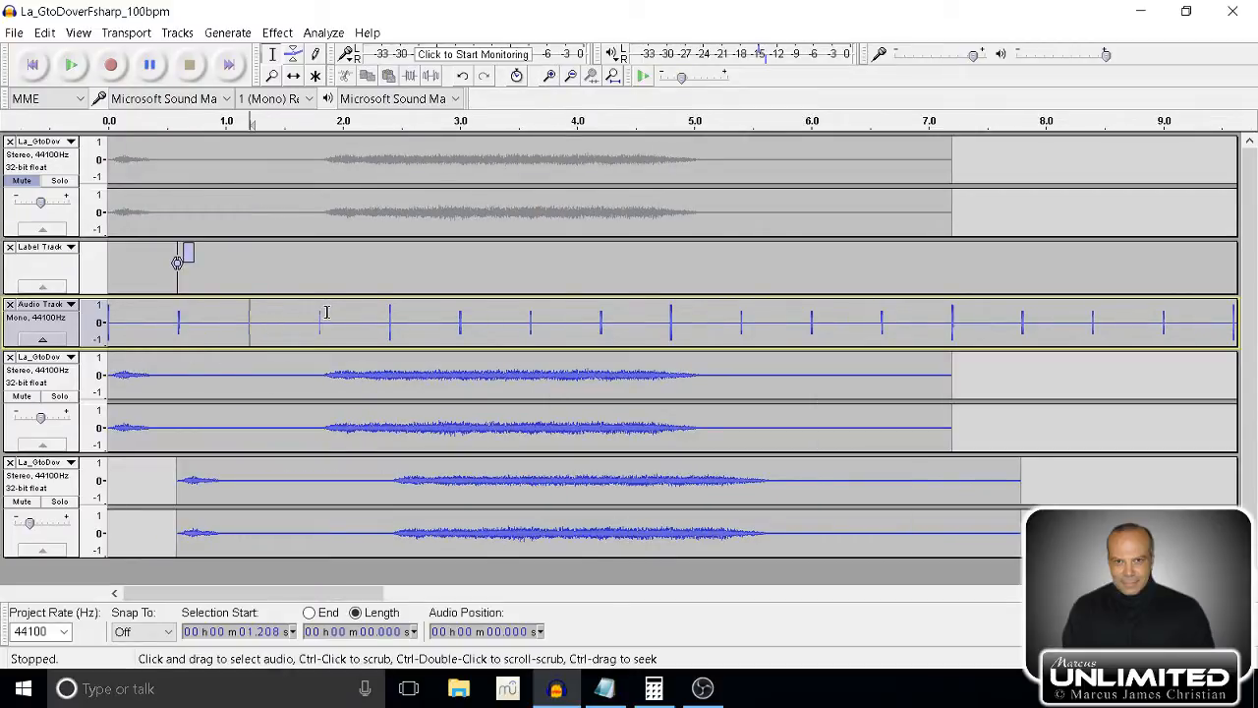
pyautogui.hotkey('ctrl', 'b')
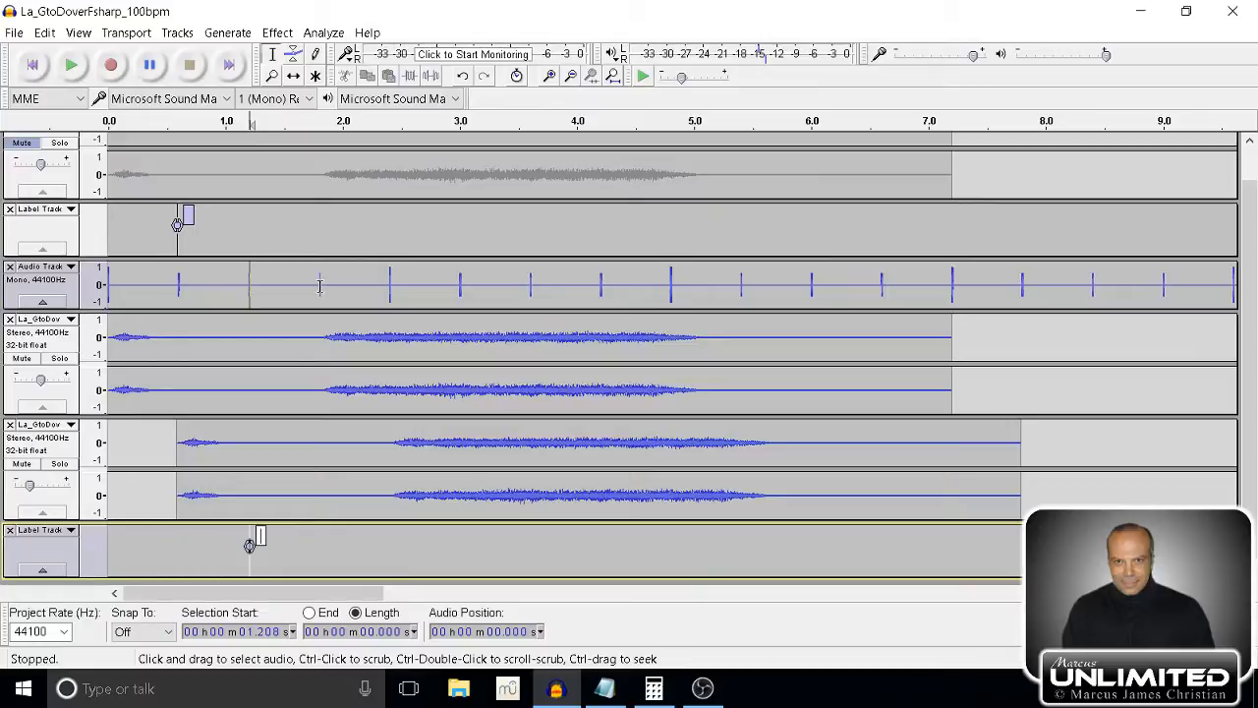
# Label the click track's fourth click at 1.811 s and move the new label track directly above the click track.
pyautogui.click(321, 286)
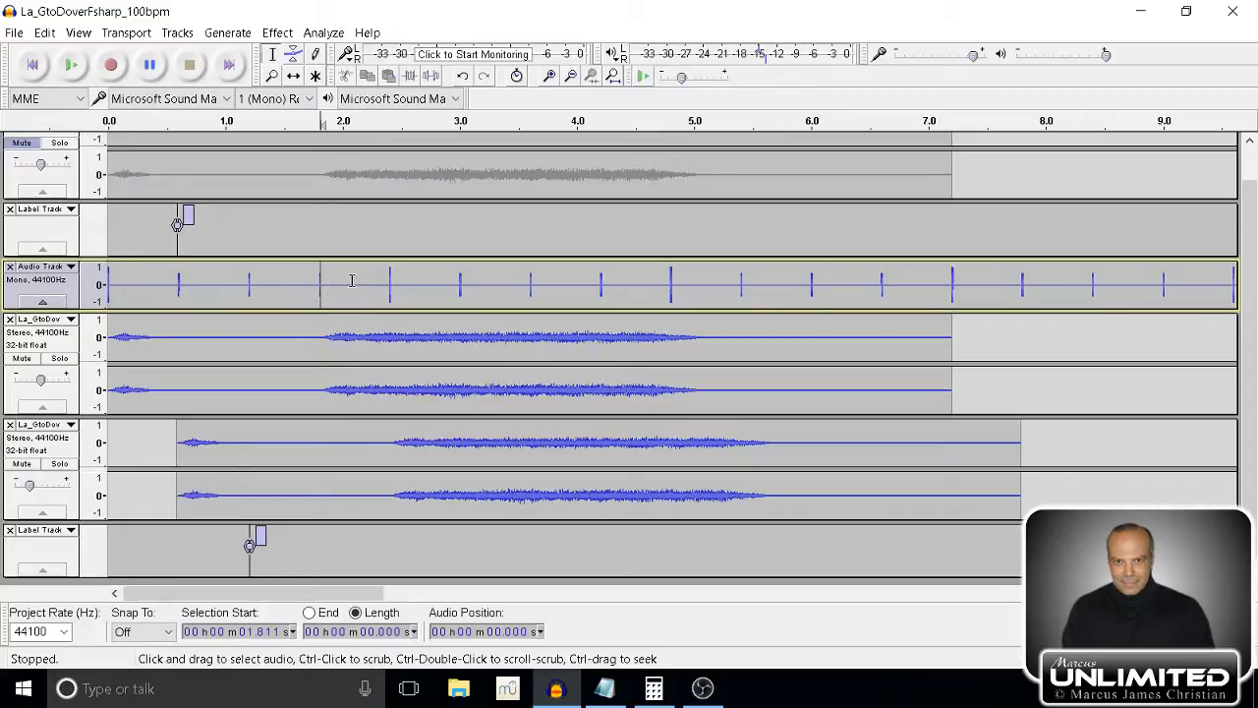
pyautogui.hotkey('ctrl', 'b')
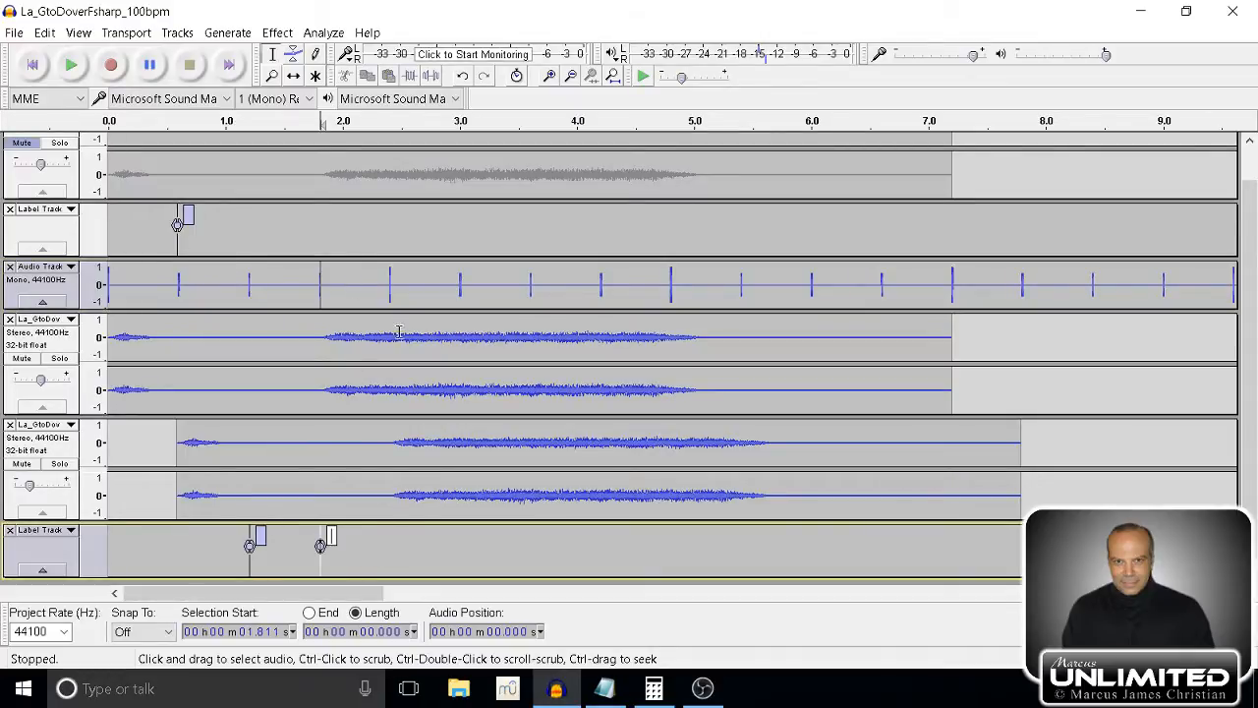
pyautogui.click(40, 553)
pyautogui.moveTo(34, 519); pyautogui.dragTo(59, 274)
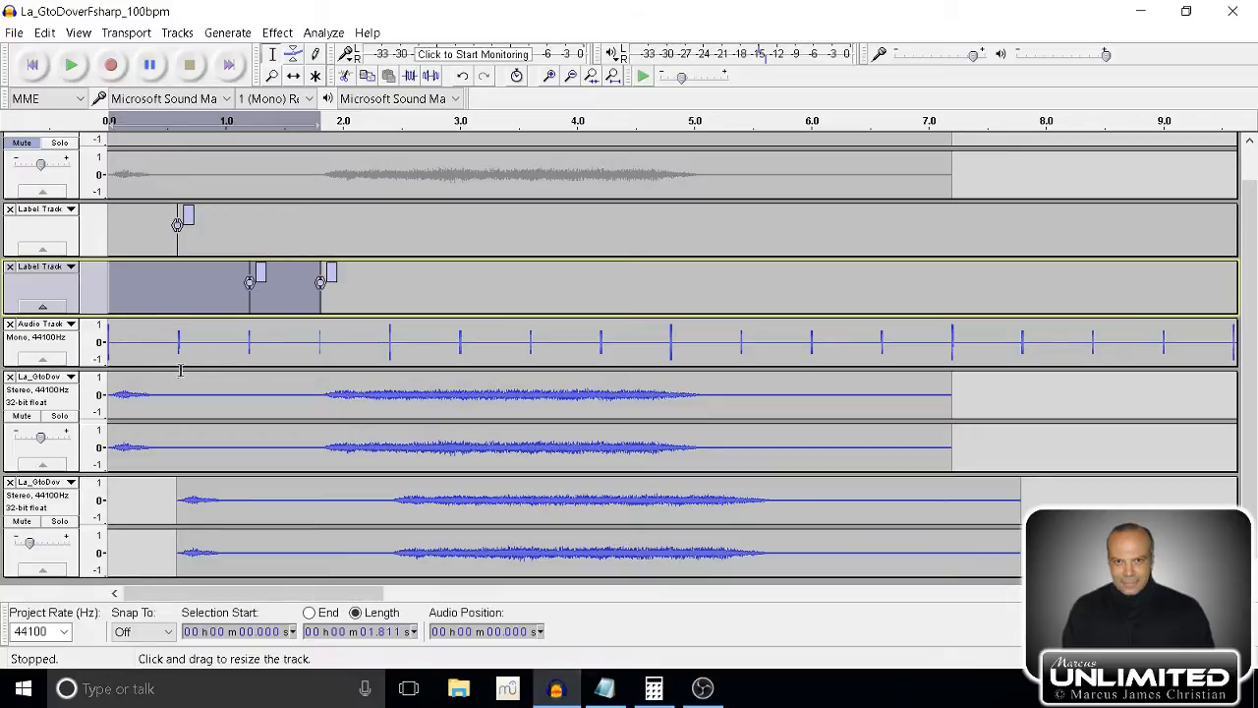
# Duplicate the delayed, quieter stereo track and select only the new copy at the end of the track list.
pyautogui.click(30, 503)
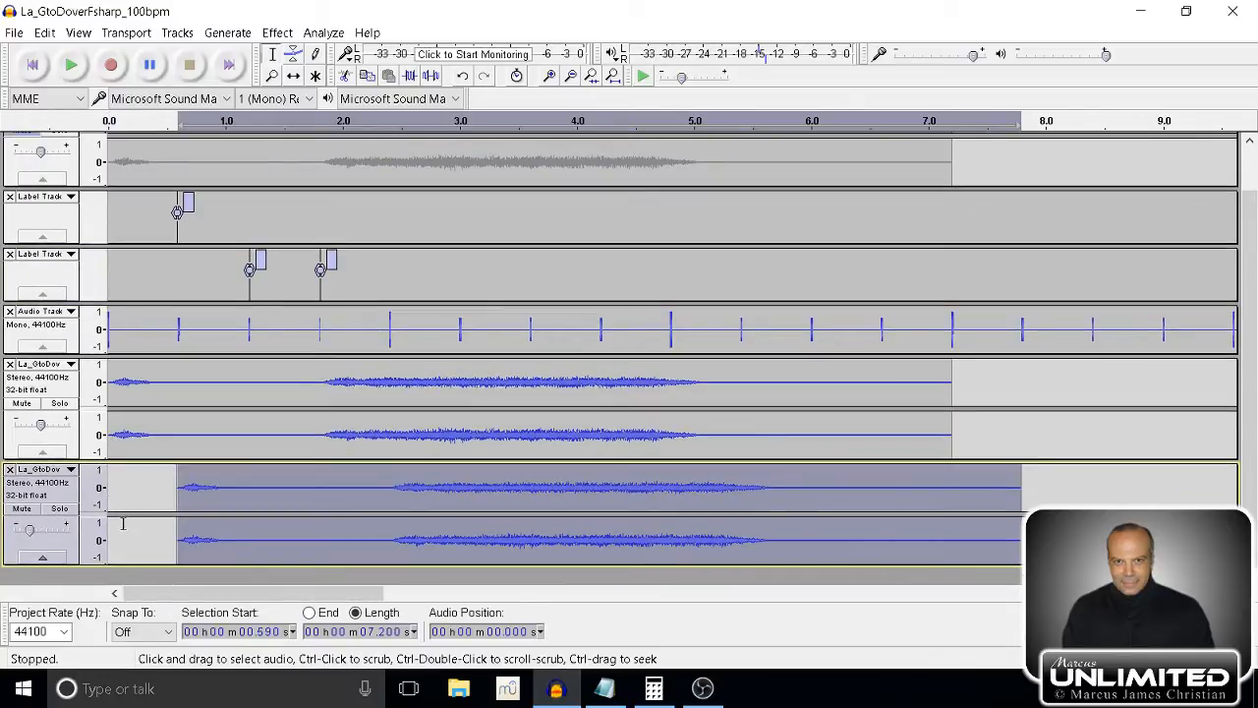
pyautogui.hotkey('ctrl', 'd')
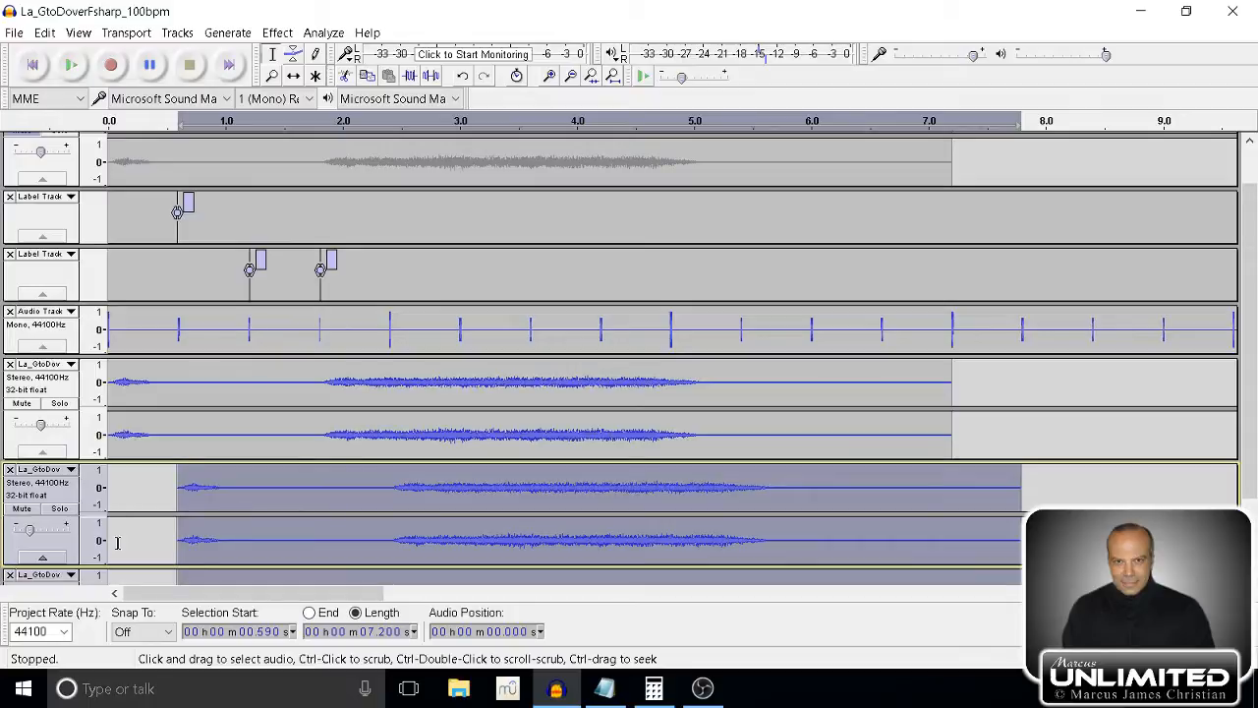
pyautogui.scroll(-3, 122, 522)
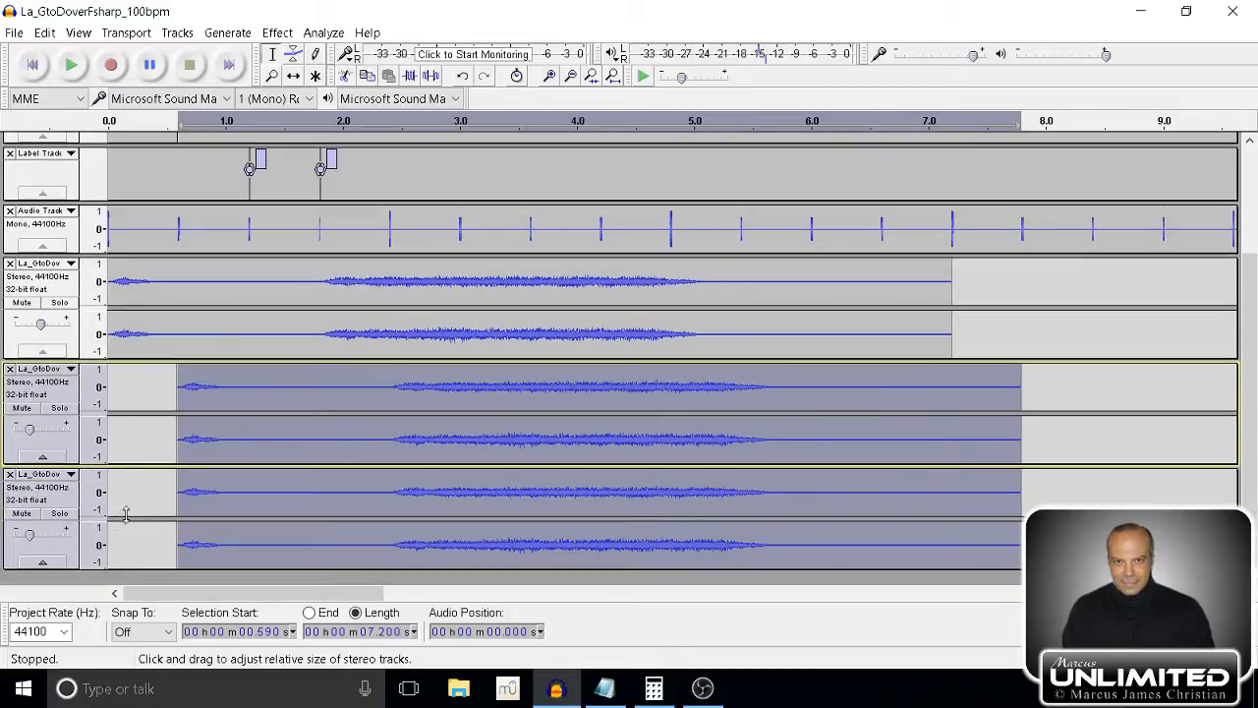
pyautogui.click(68, 503)
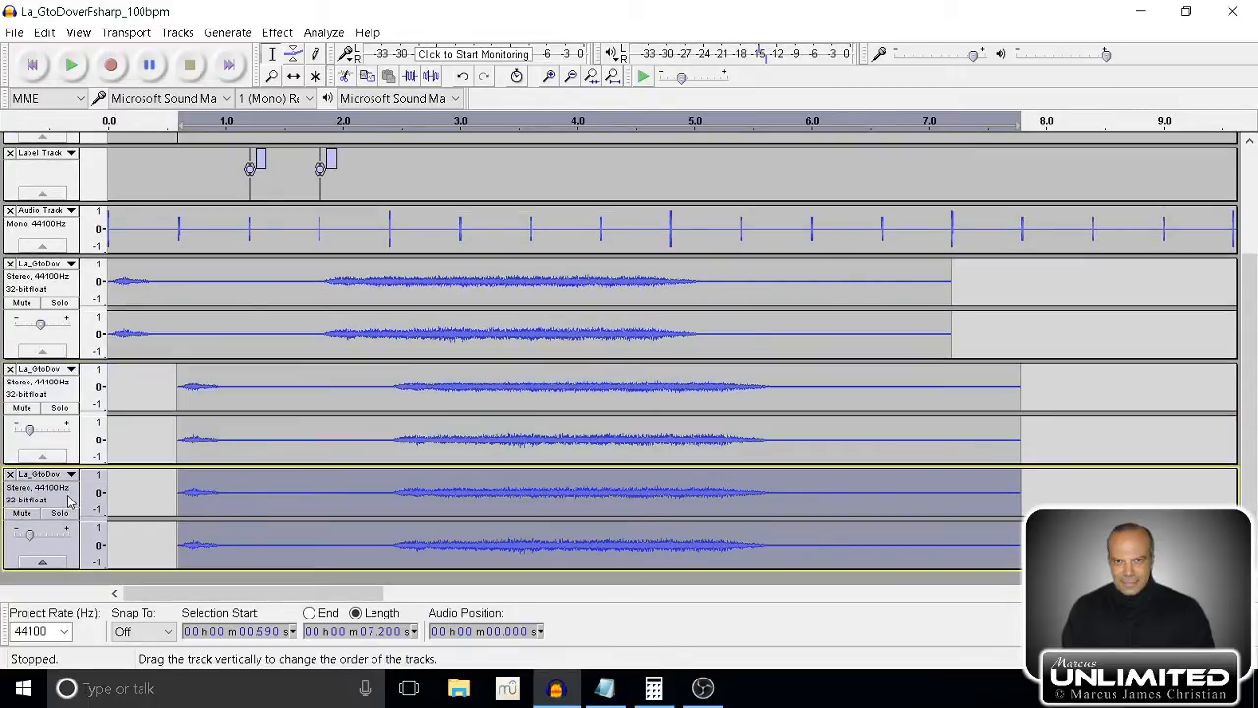
# Time-shift the last stereo copy to start at the 1.208 s label and lower its gain below -15 dB.
pyautogui.click(293, 76)
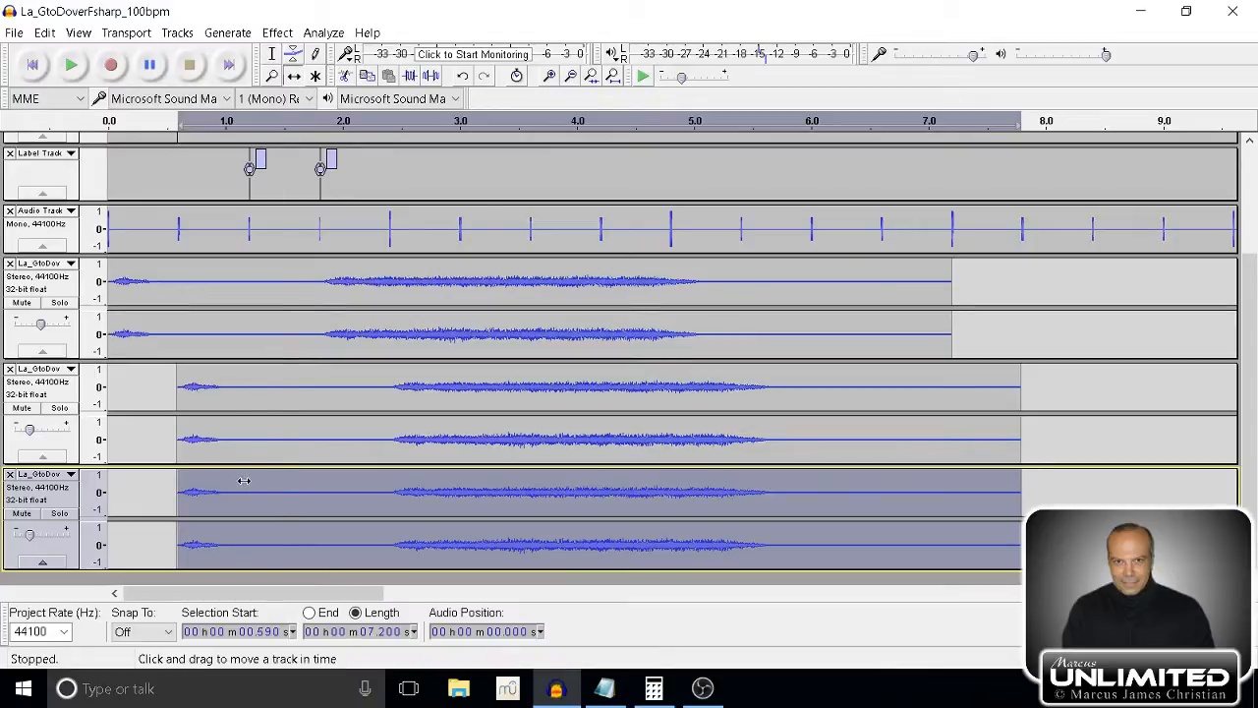
pyautogui.moveTo(244, 479); pyautogui.dragTo(314, 484)
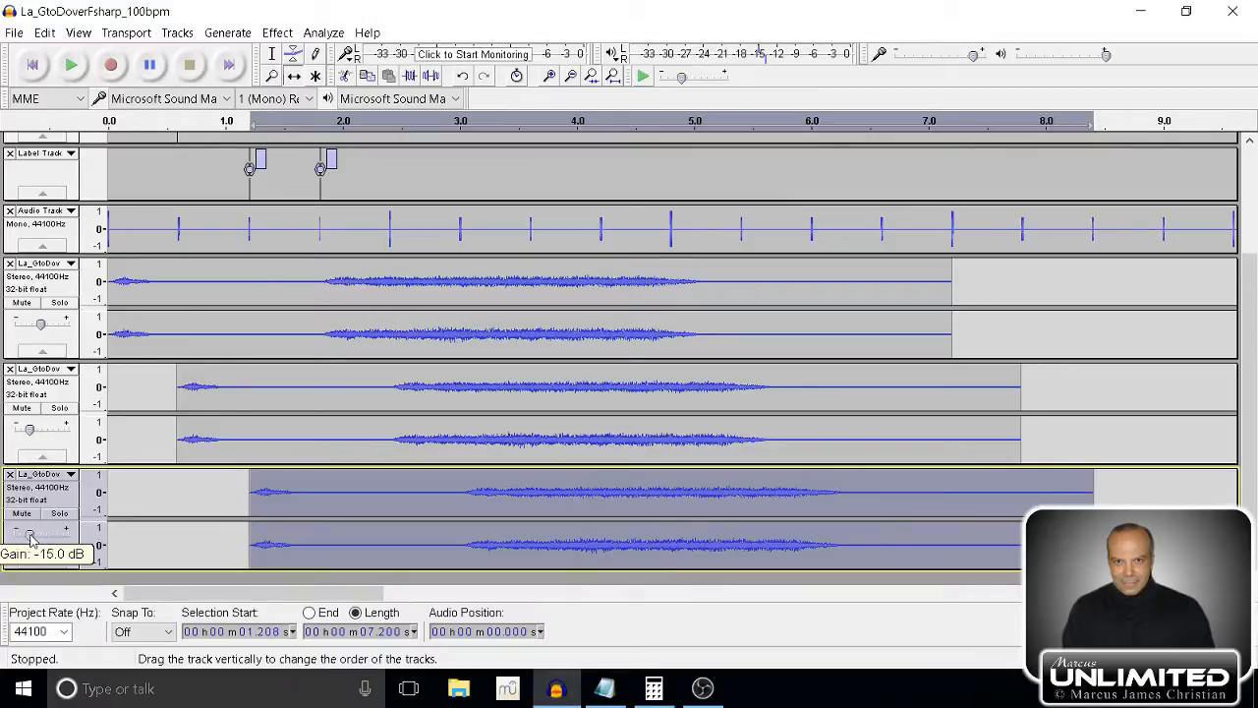
pyautogui.moveTo(30, 536); pyautogui.dragTo(26, 536)
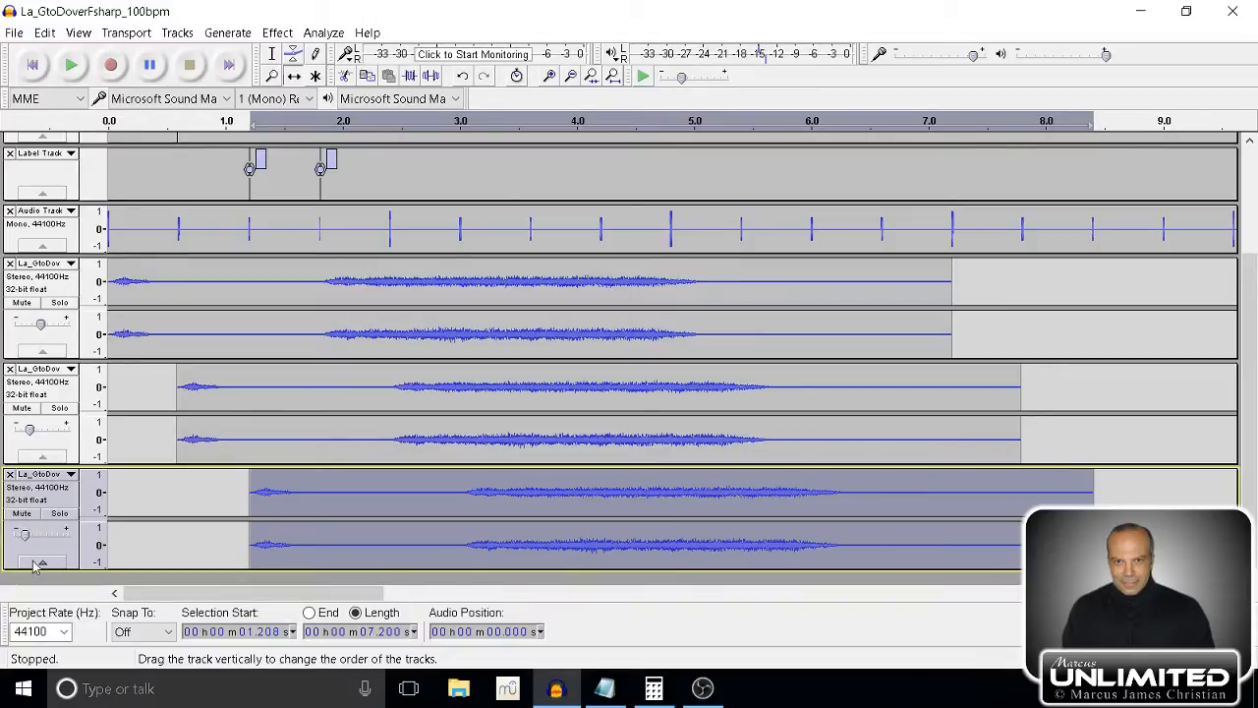
# Play all unmuted tracks from the start to hear both delayed copies against the clicks, then stop playback.
pyautogui.click(32, 65)
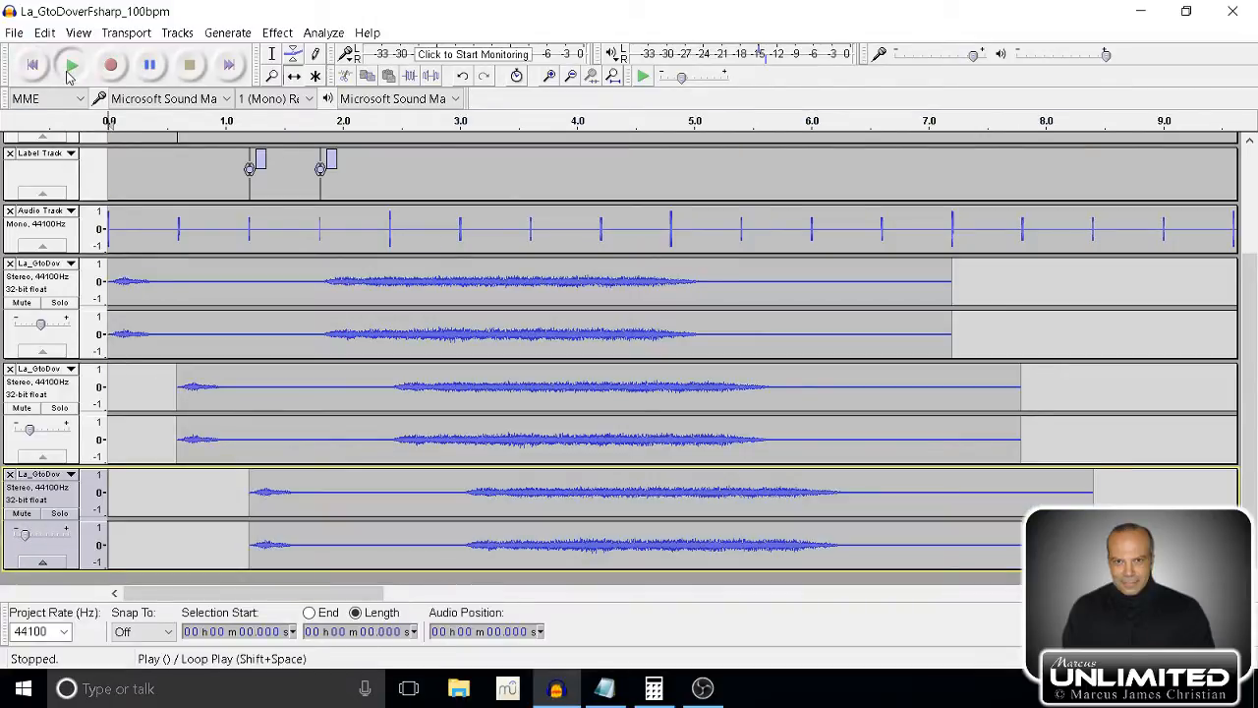
pyautogui.click(69, 71)
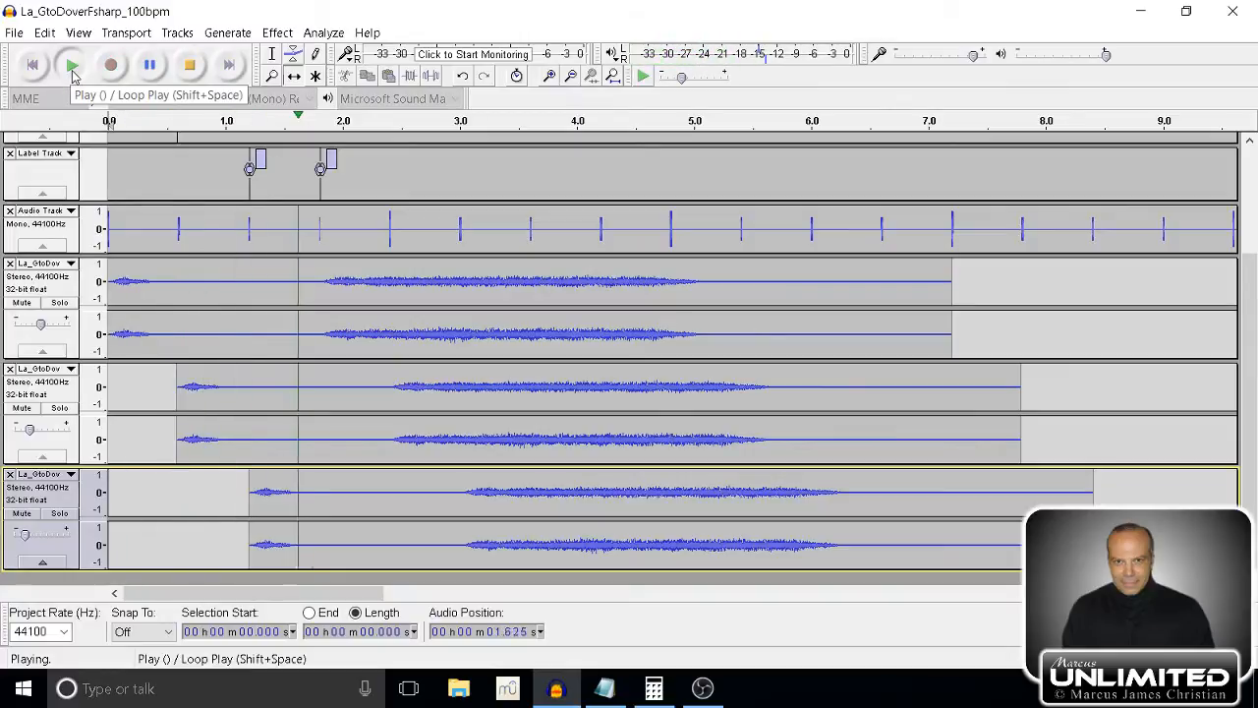
pyautogui.click(190, 65)
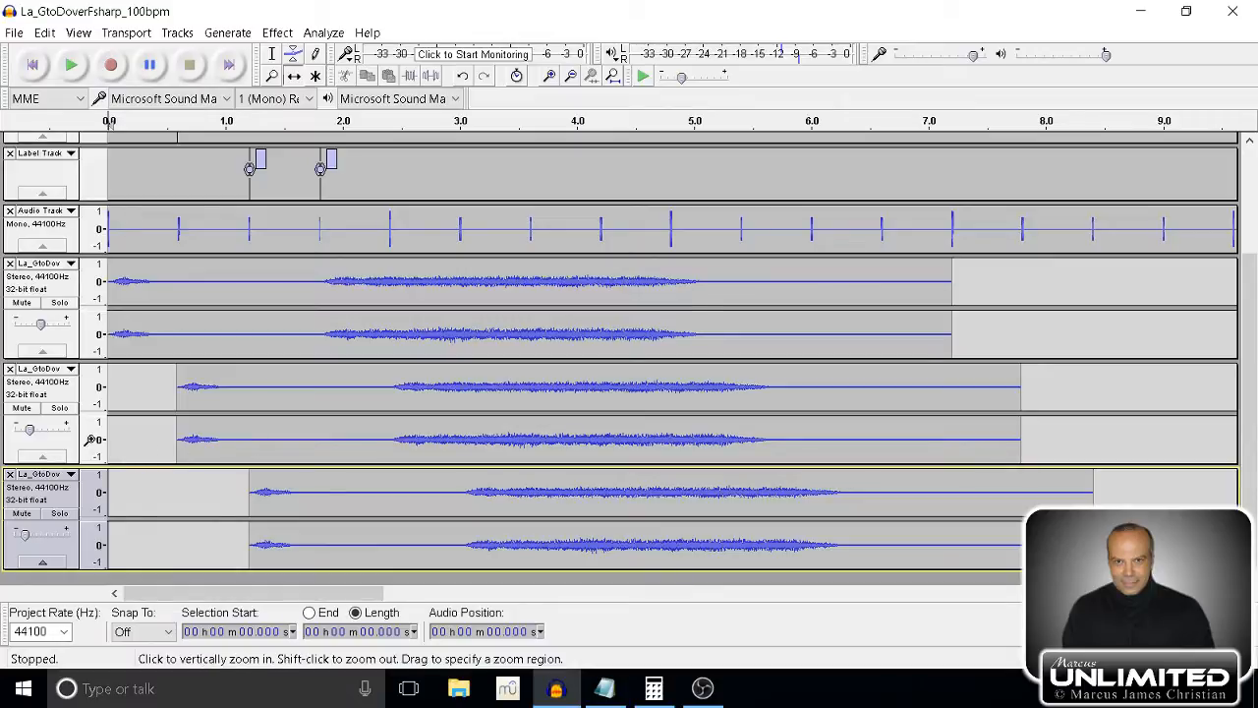
# Pan the first delayed copy partly left and the second delayed copy partly right, resizing the tracks as needed.
pyautogui.moveTo(132, 464); pyautogui.dragTo(130, 496)
pyautogui.moveTo(41, 458); pyautogui.dragTo(29, 458)
pyautogui.click(47, 544)
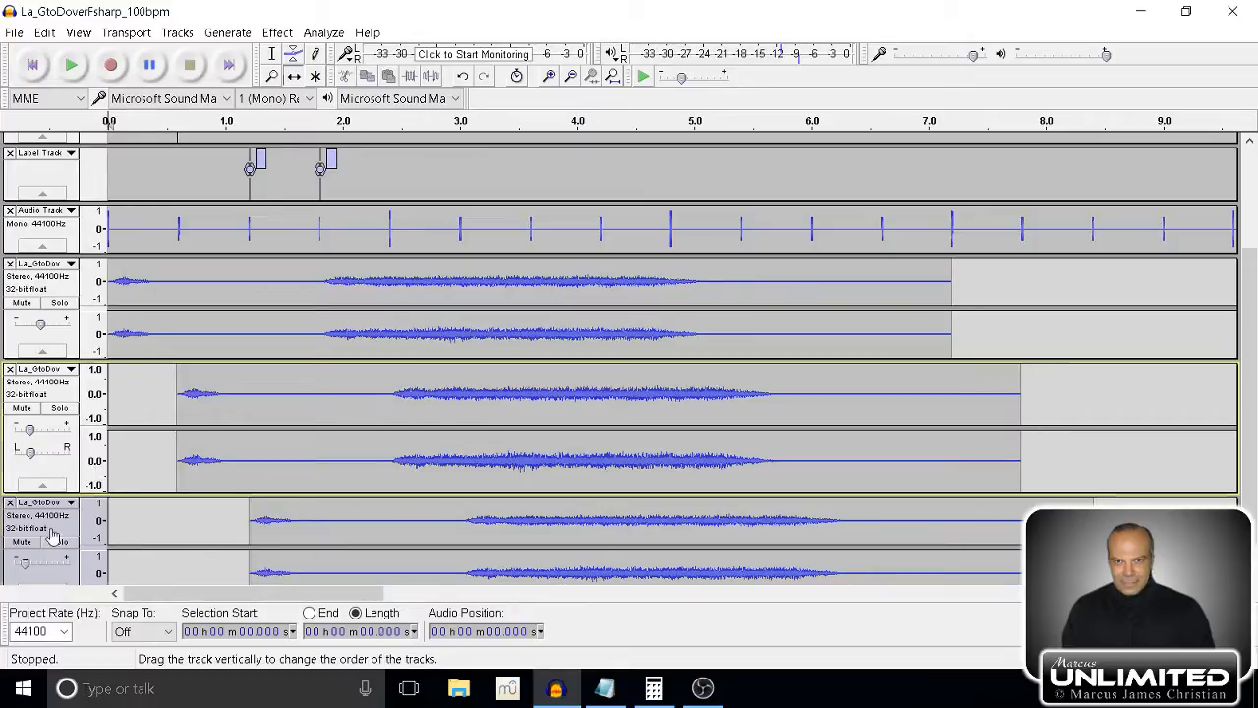
pyautogui.moveTo(157, 492); pyautogui.dragTo(177, 433)
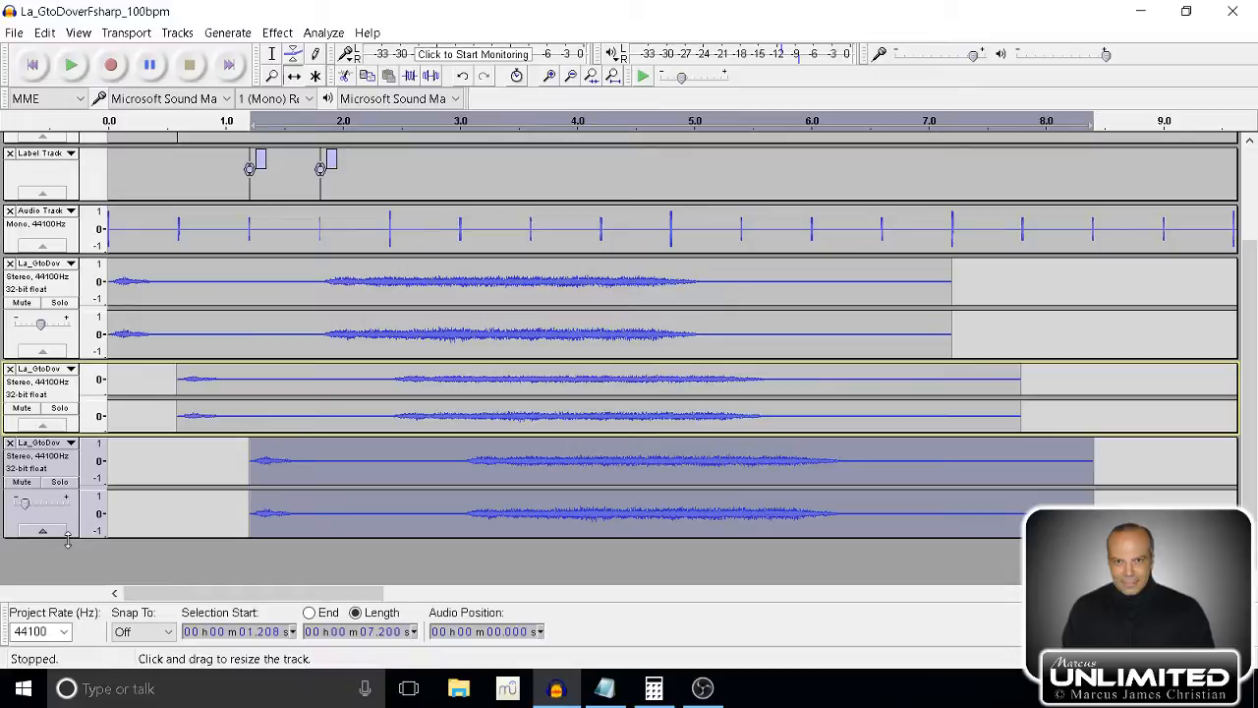
pyautogui.moveTo(62, 536)
pyautogui.mouseDown()
pyautogui.moveTo(59, 590)
pyautogui.moveTo(40, 562)
pyautogui.moveTo(54, 558)
pyautogui.mouseUp()
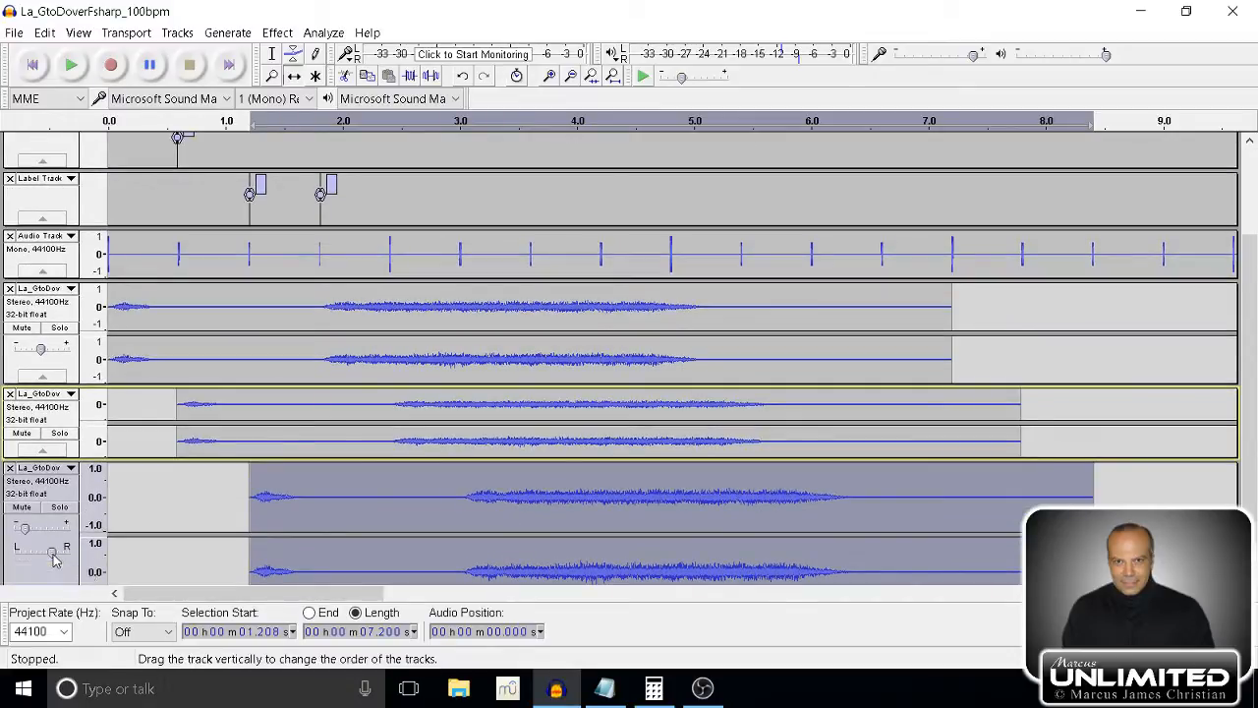
# Play the tracks from the start to hear the panned echoes with the clicks, then stop playback.
pyautogui.click(33, 65)
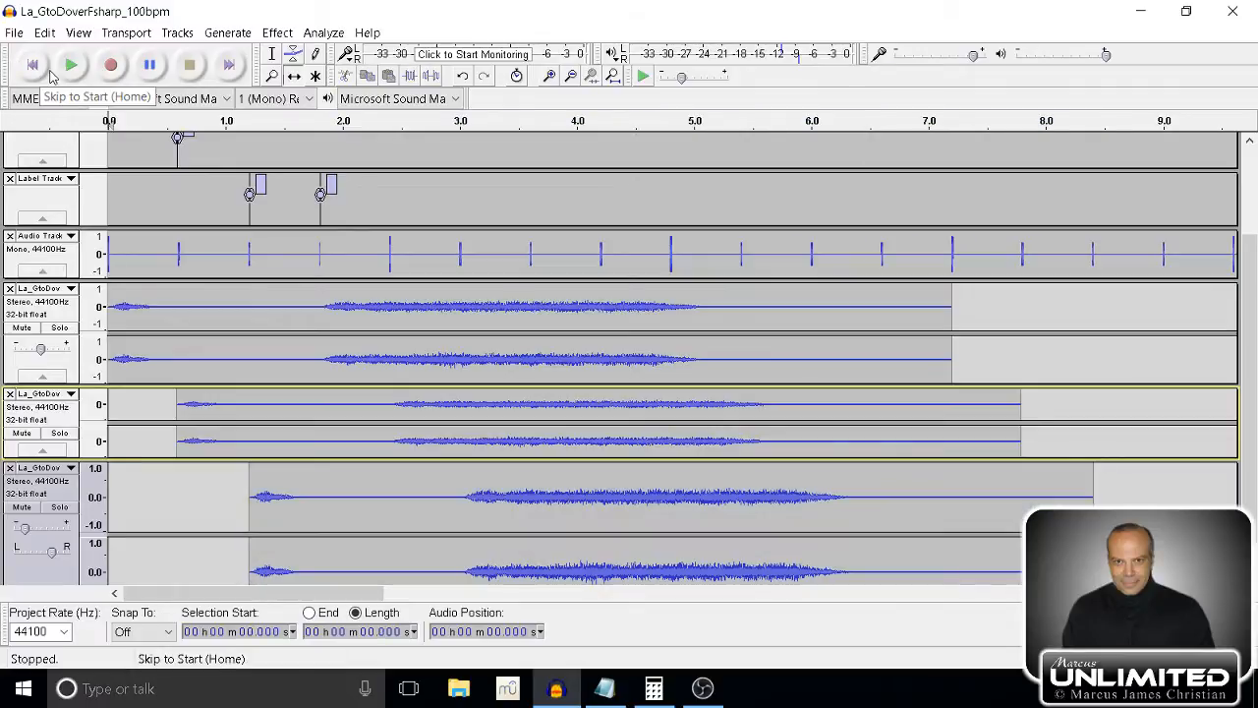
pyautogui.click(75, 65)
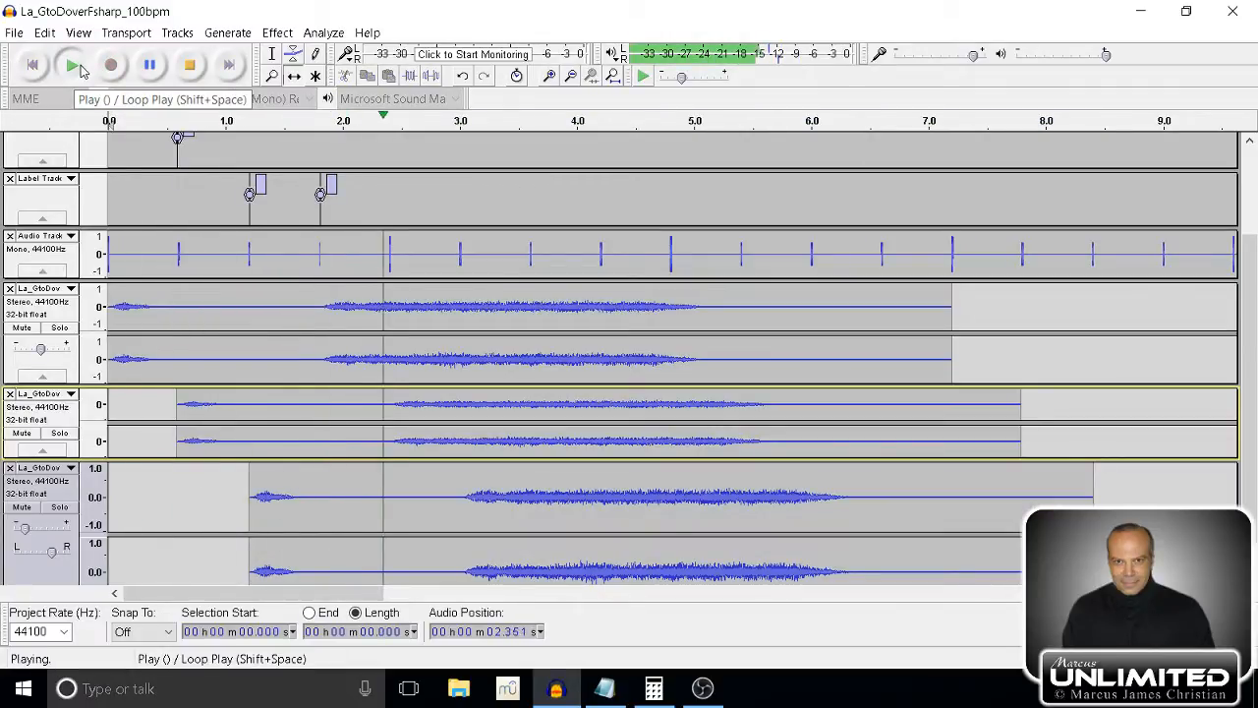
pyautogui.click(186, 64)
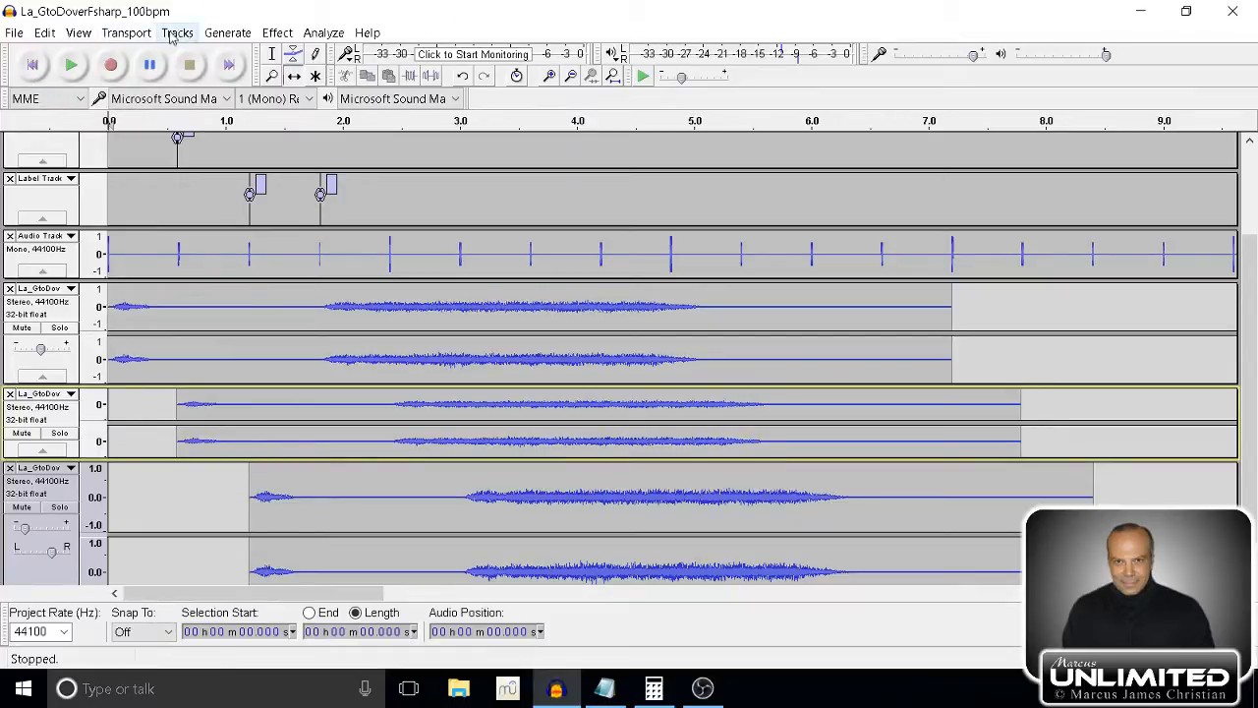
# Mute the click track and play the original with its two panned echoes from the start, then stop.
pyautogui.click(126, 33)
pyautogui.moveTo(95, 32)
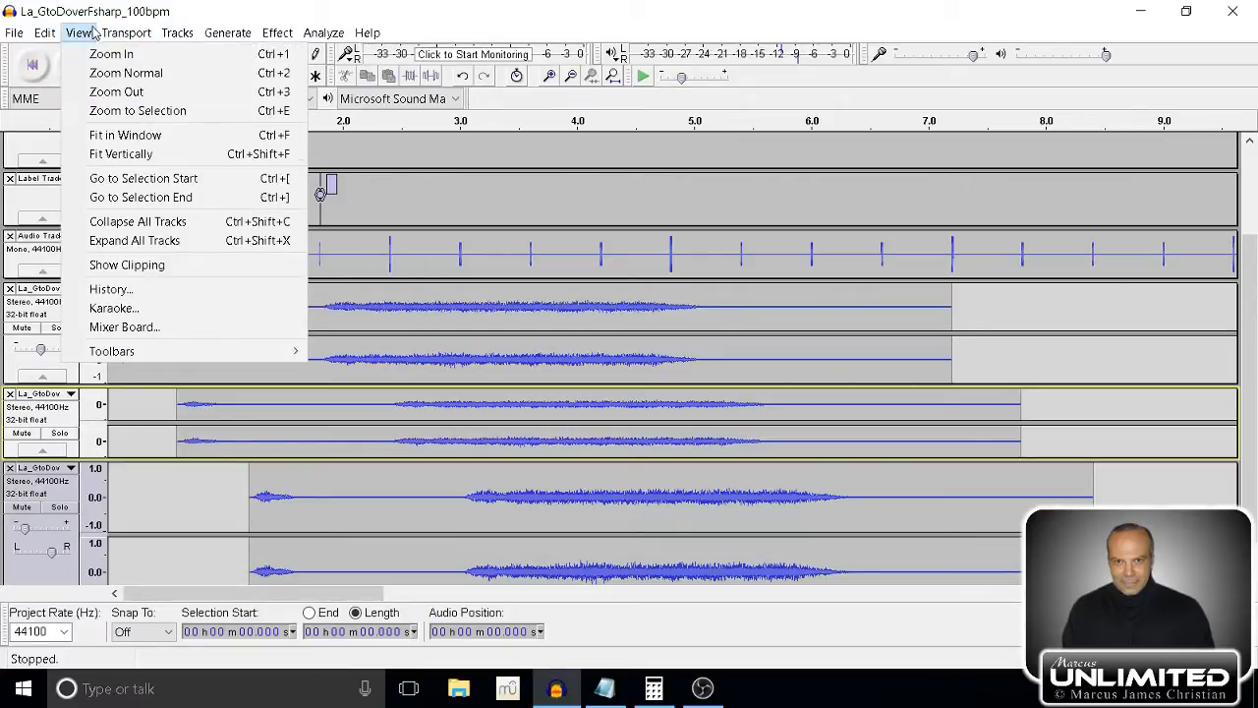
pyautogui.click(122, 135)
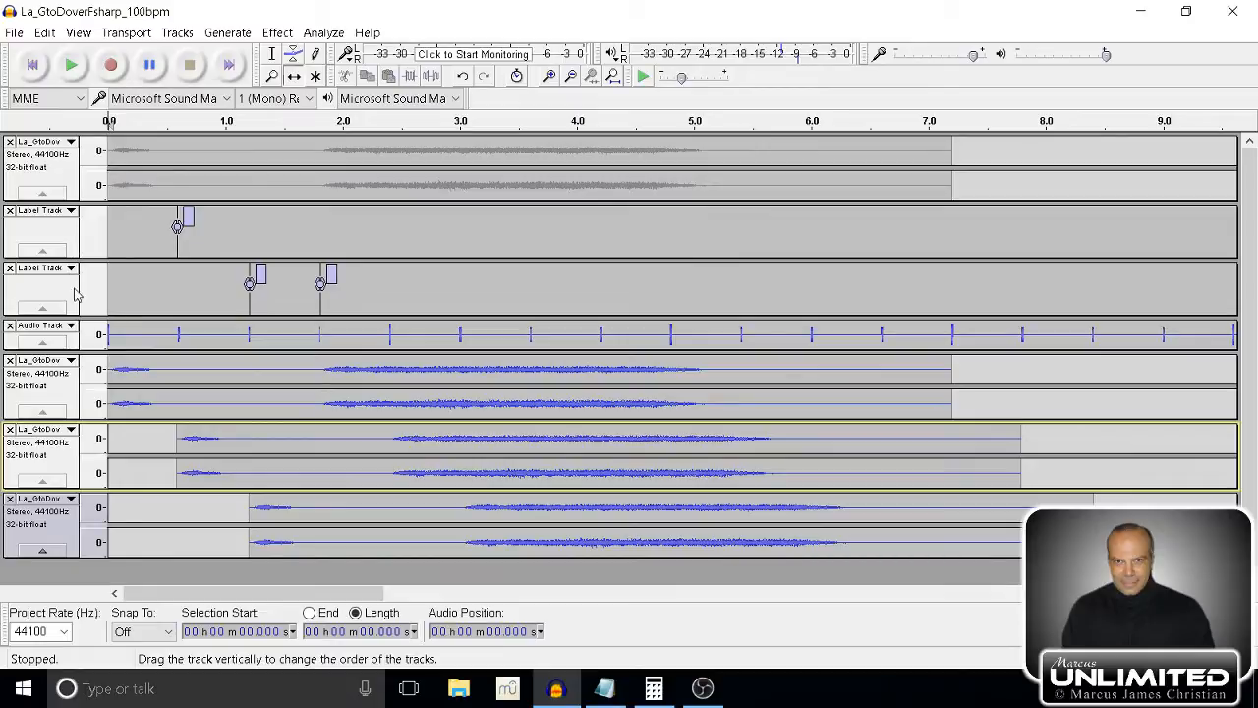
pyautogui.moveTo(78, 348); pyautogui.dragTo(79, 400)
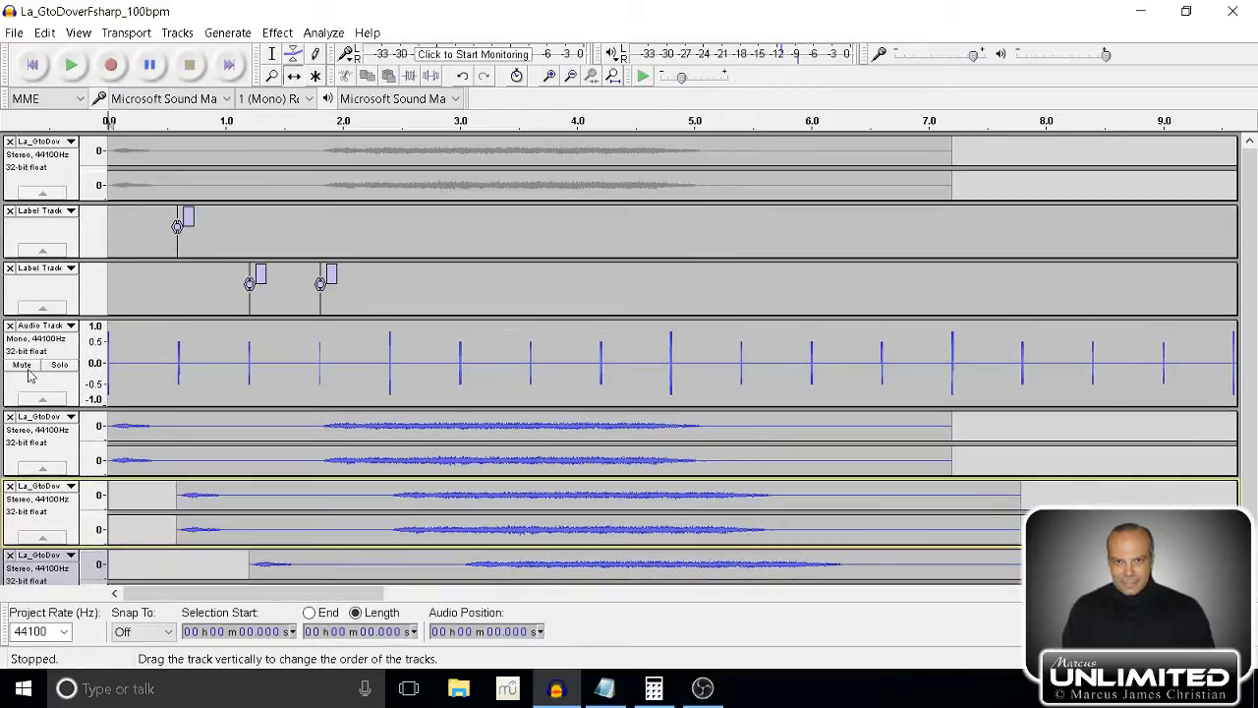
pyautogui.click(22, 365)
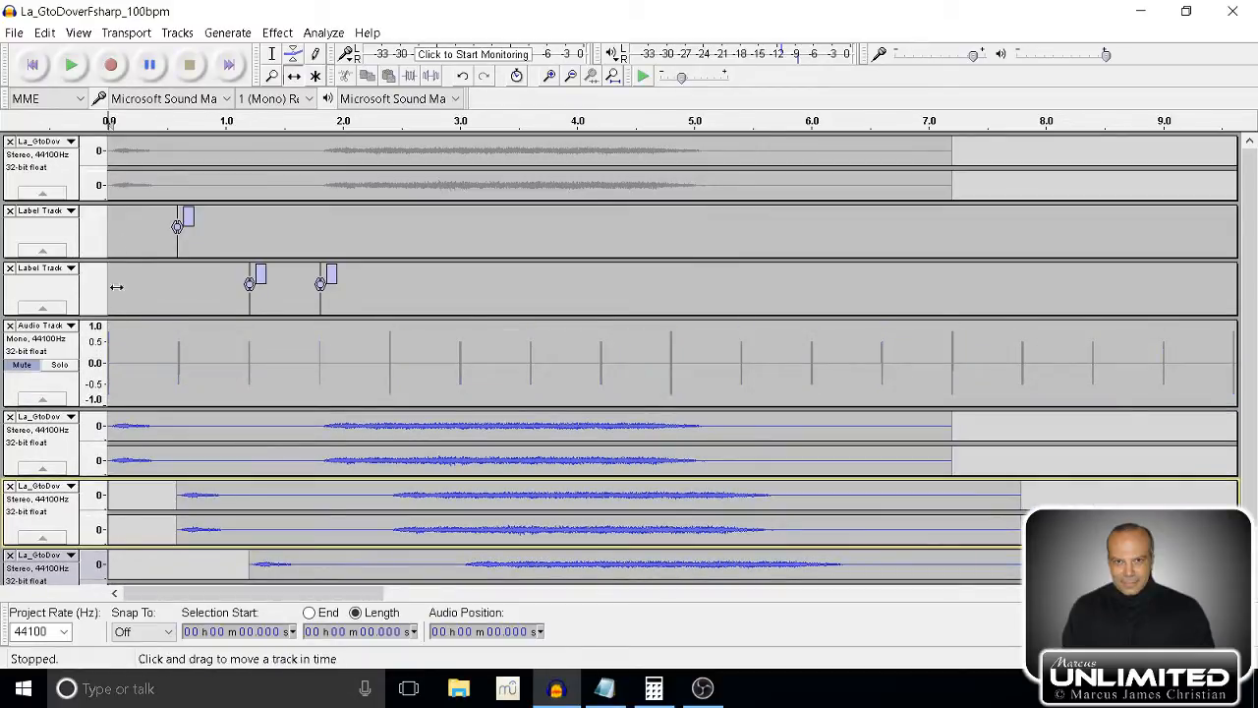
pyautogui.click(72, 64)
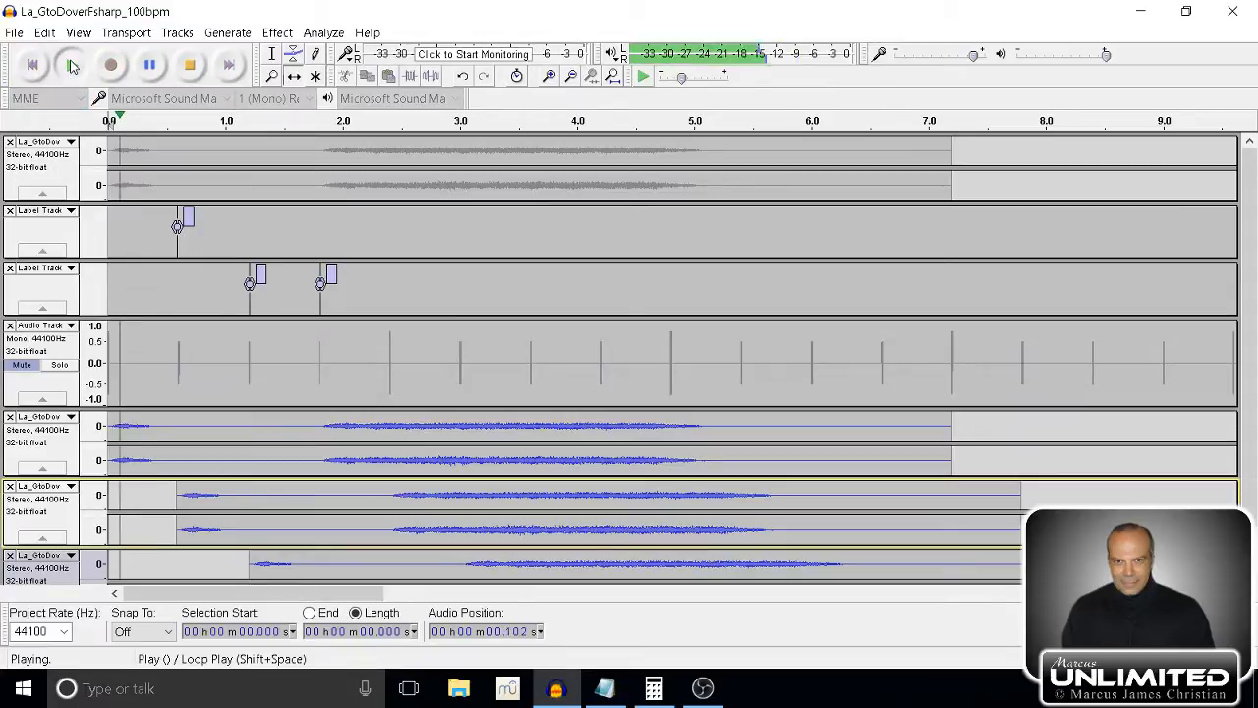
pyautogui.click(191, 65)
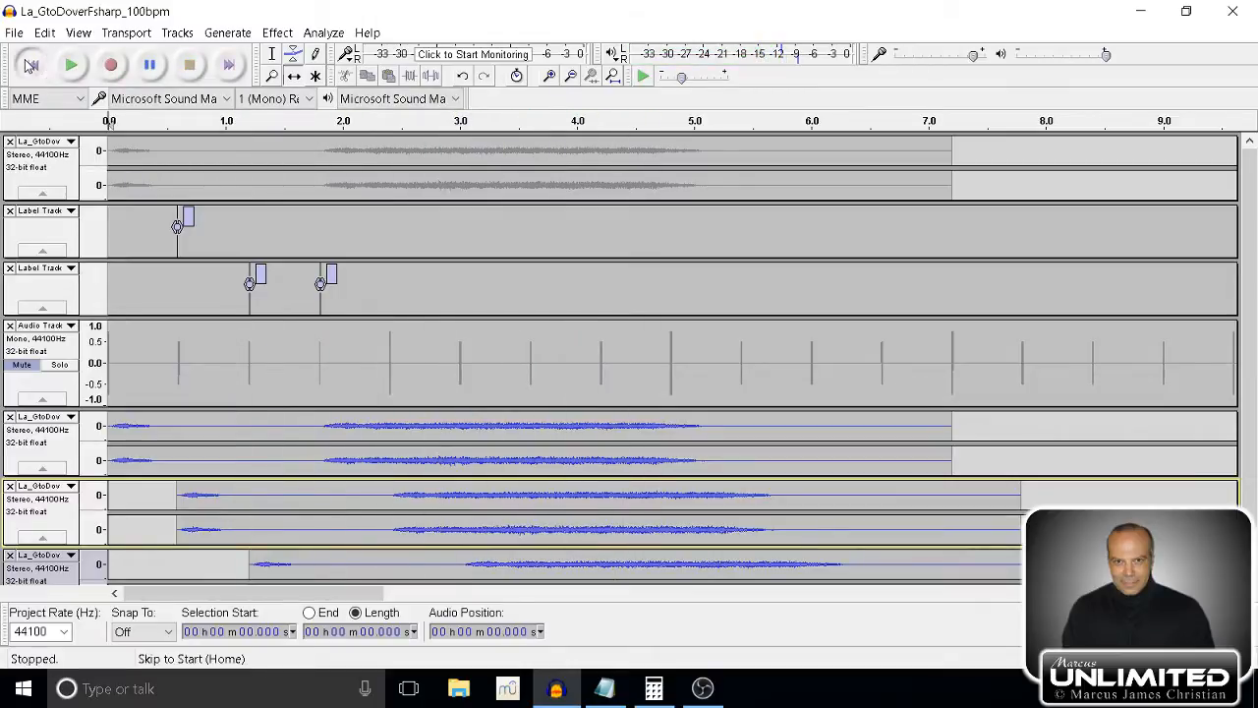
# Select the unmuted original and both delayed copies and mix and render them into one stereo track.
pyautogui.scroll(-1, 47, 155)
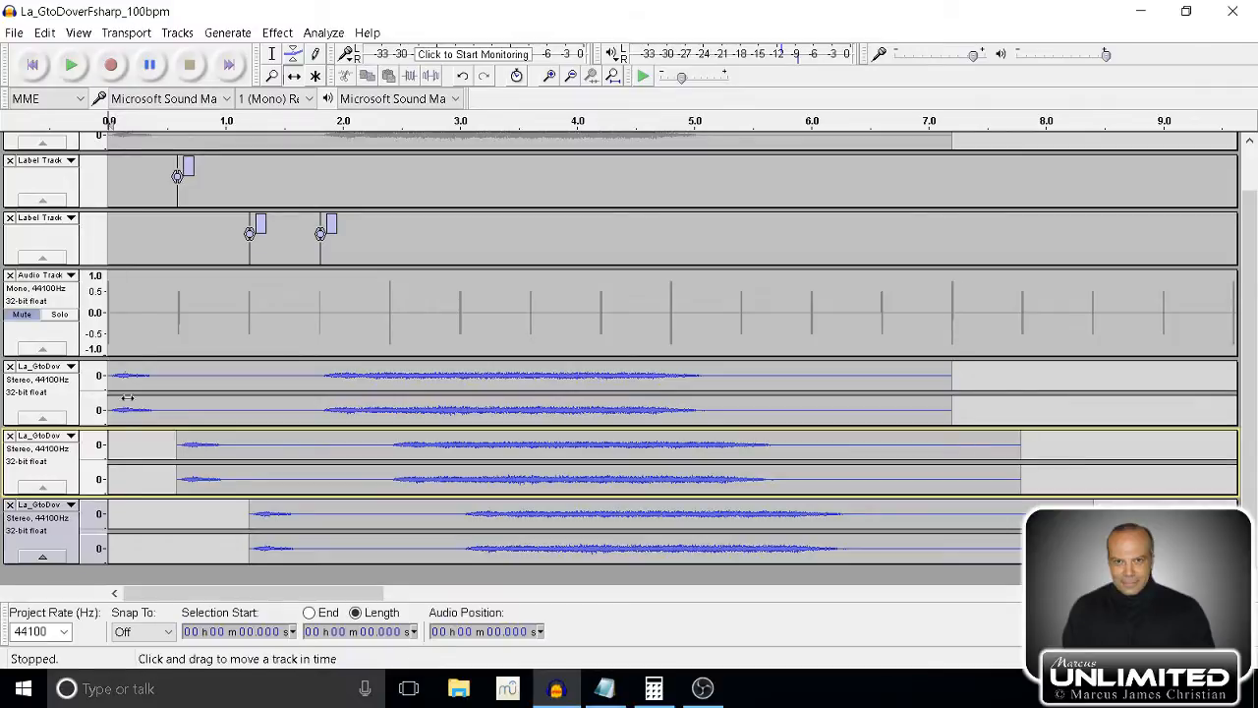
pyautogui.click(96, 393)
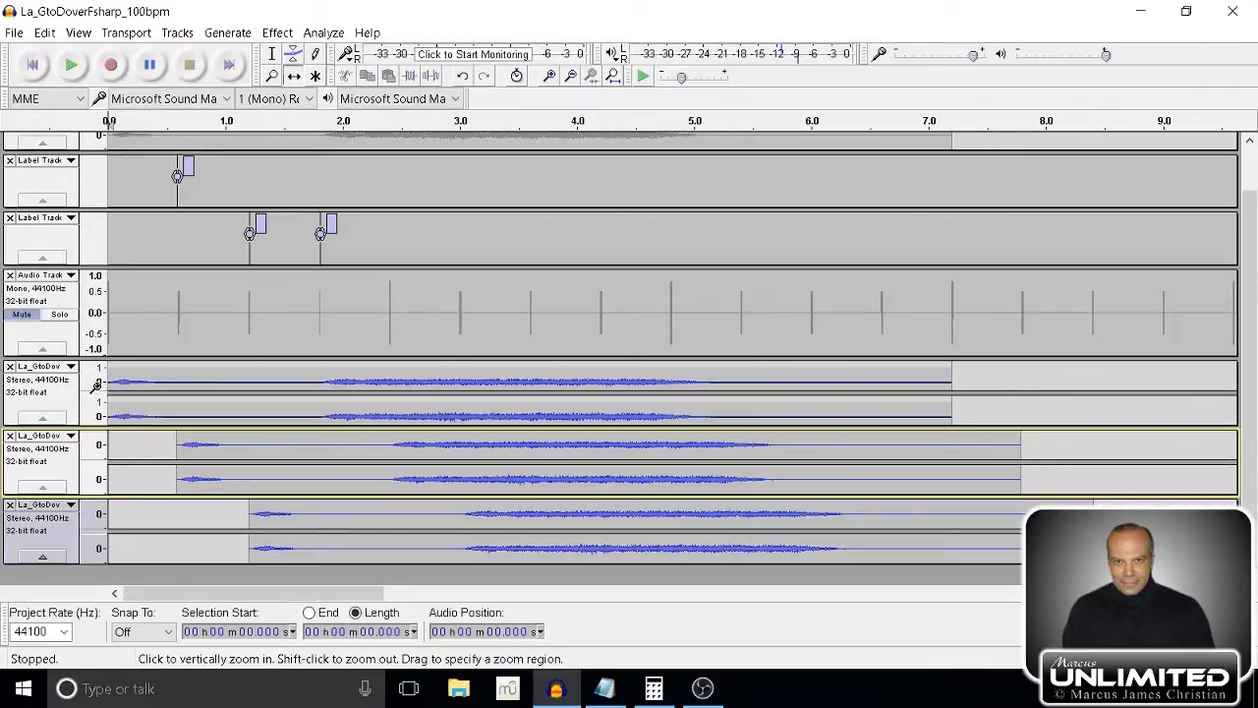
pyautogui.click(95, 386)
pyautogui.click(73, 394)
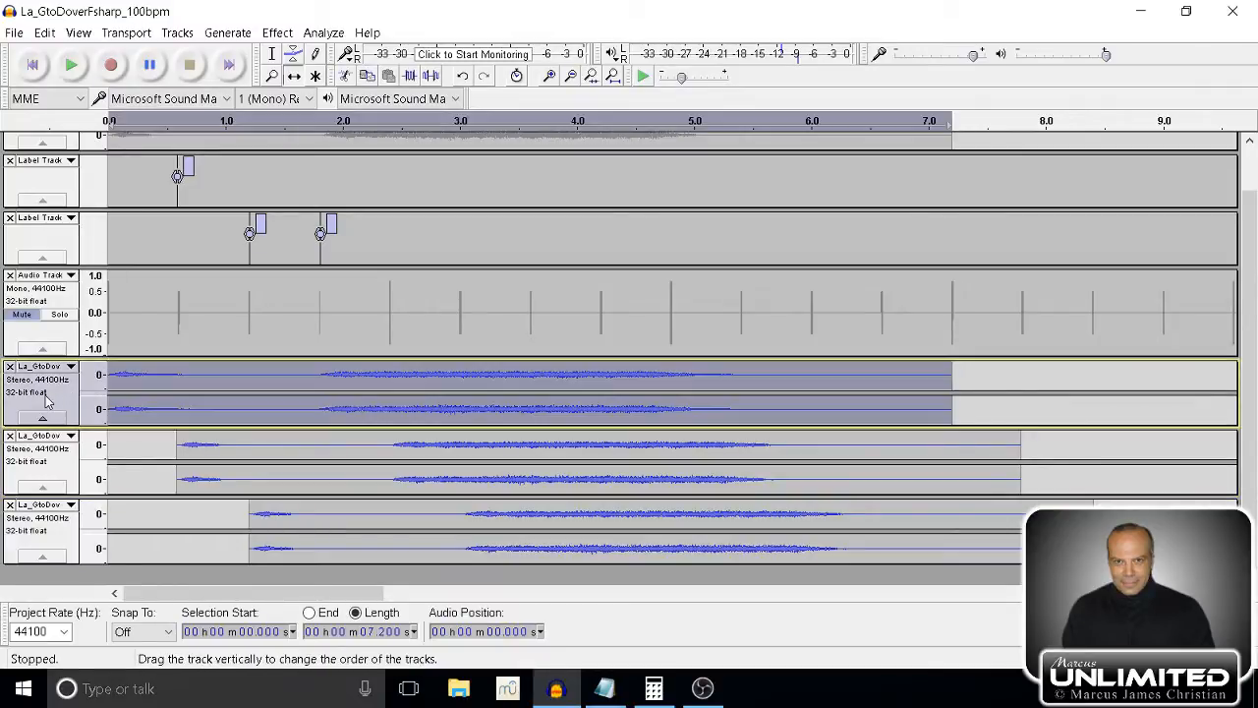
pyautogui.keyDown('shift'); pyautogui.click(39, 470); pyautogui.keyUp('shift')
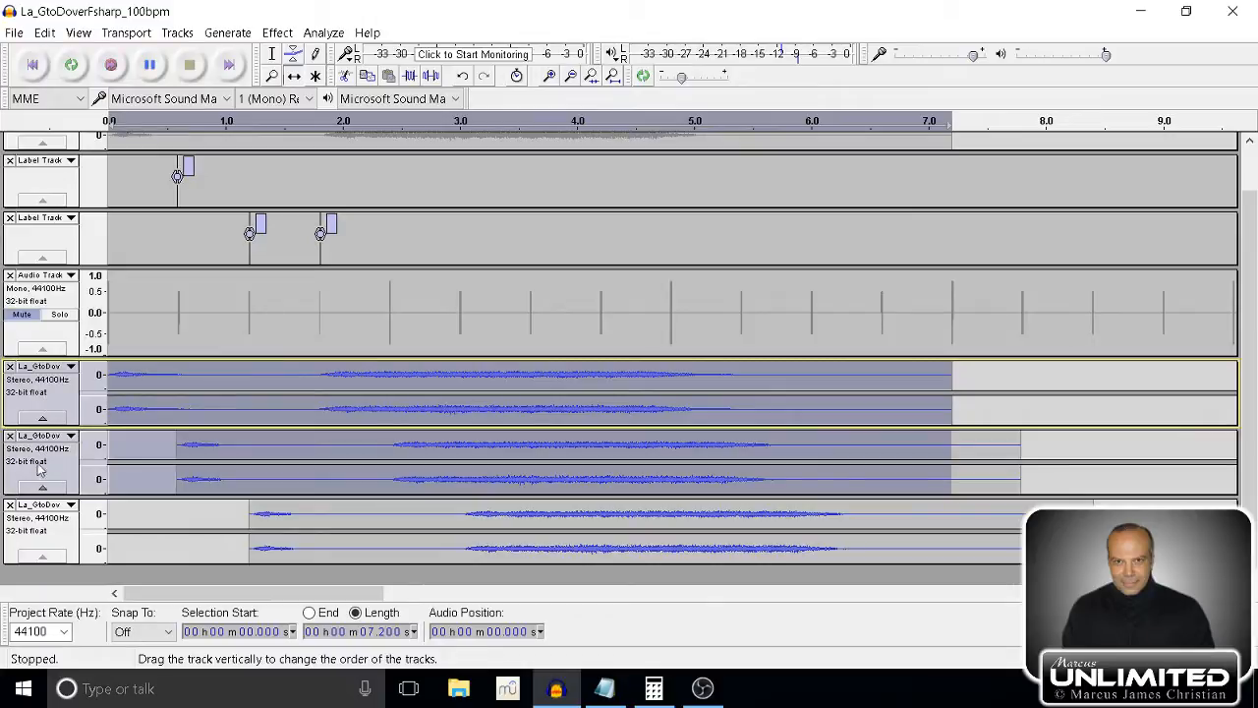
pyautogui.keyDown('shift'); pyautogui.click(35, 532); pyautogui.keyUp('shift')
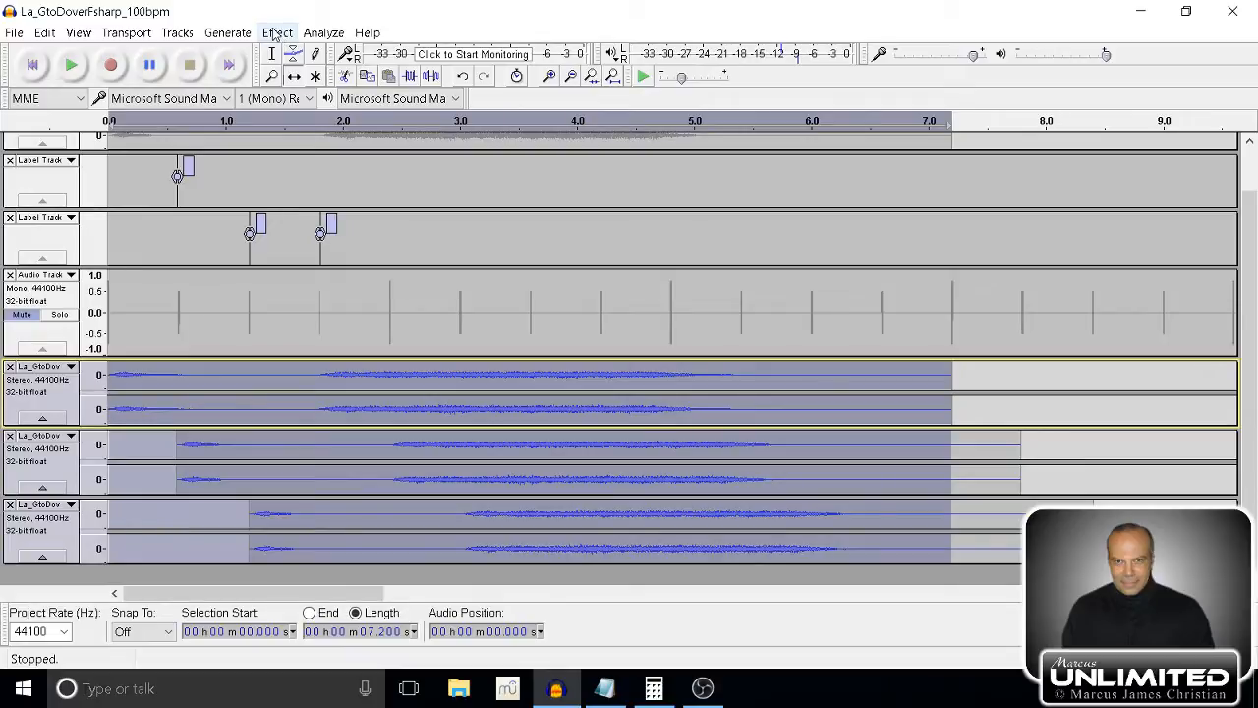
pyautogui.click(177, 36)
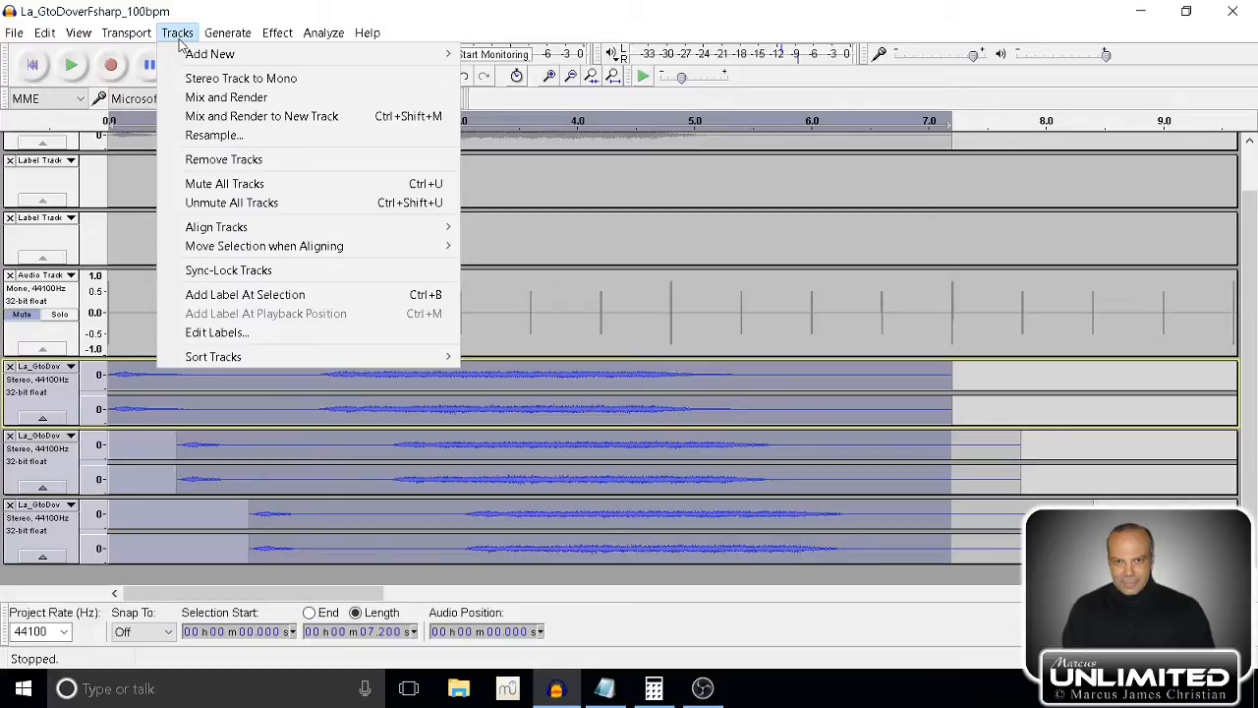
pyautogui.click(208, 103)
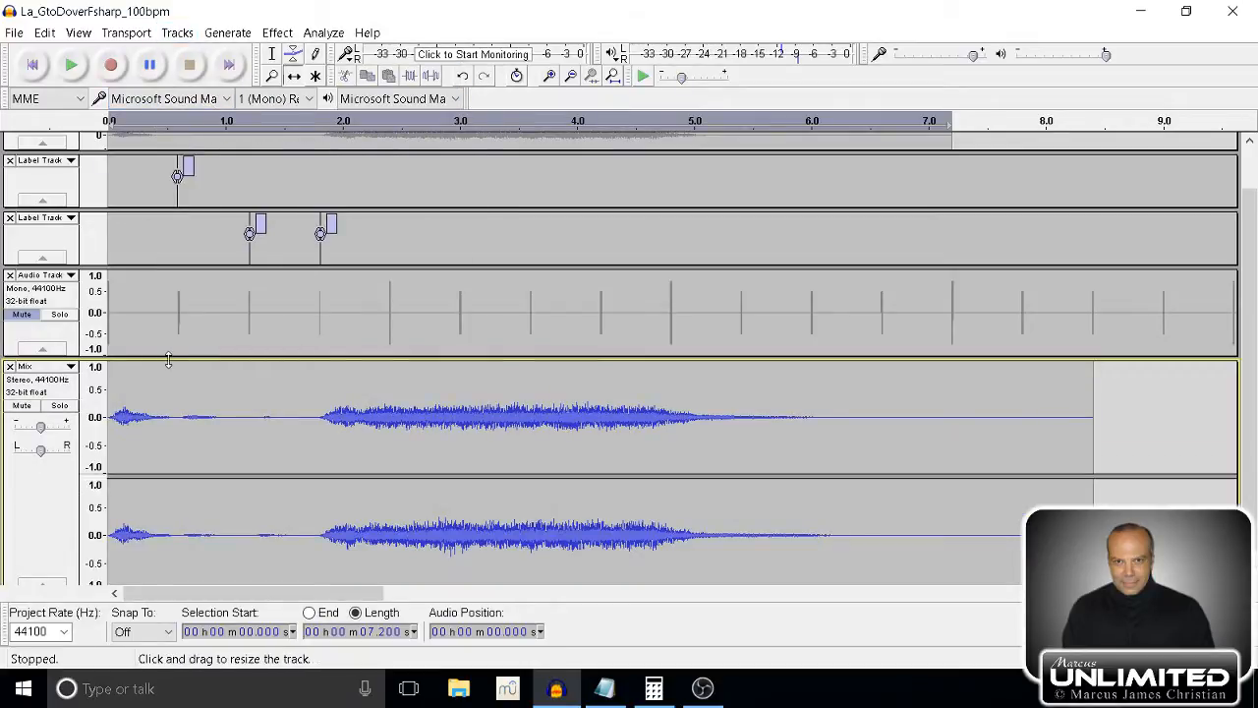
# Reduce the height of the rendered Mix track and play it from the start, then pause playback.
pyautogui.scroll(-1, 291, 349)
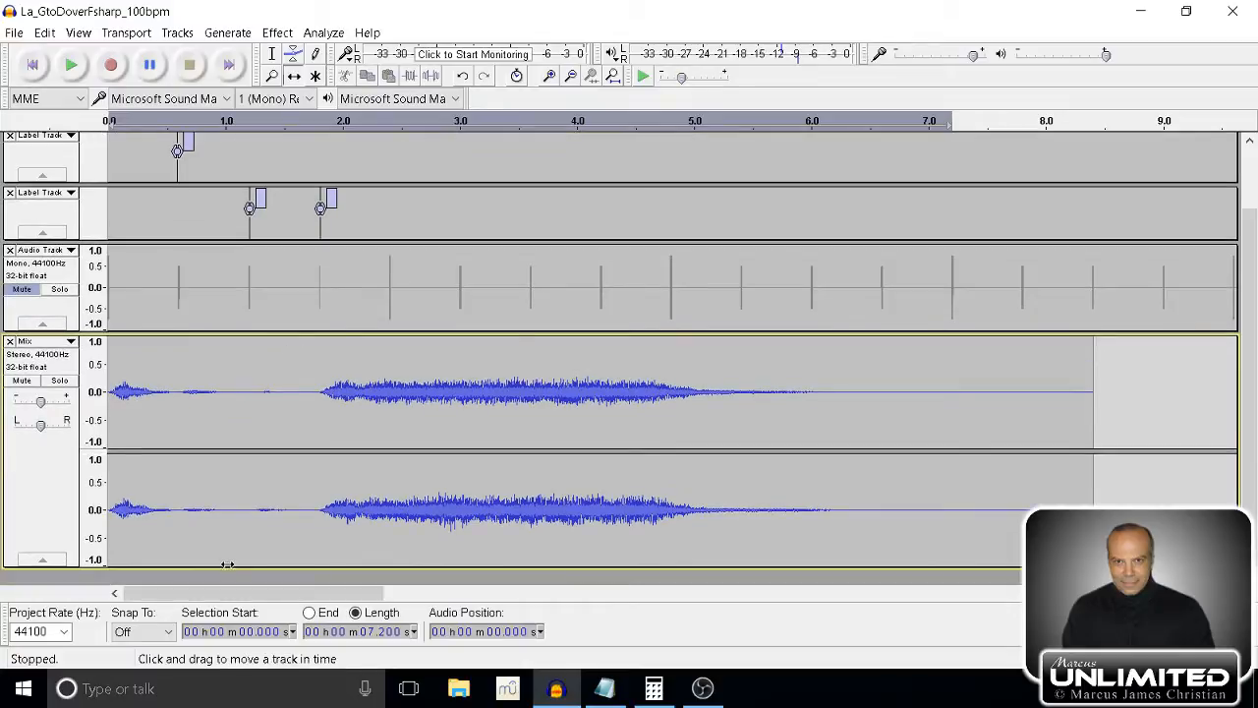
pyautogui.moveTo(224, 567); pyautogui.dragTo(235, 470)
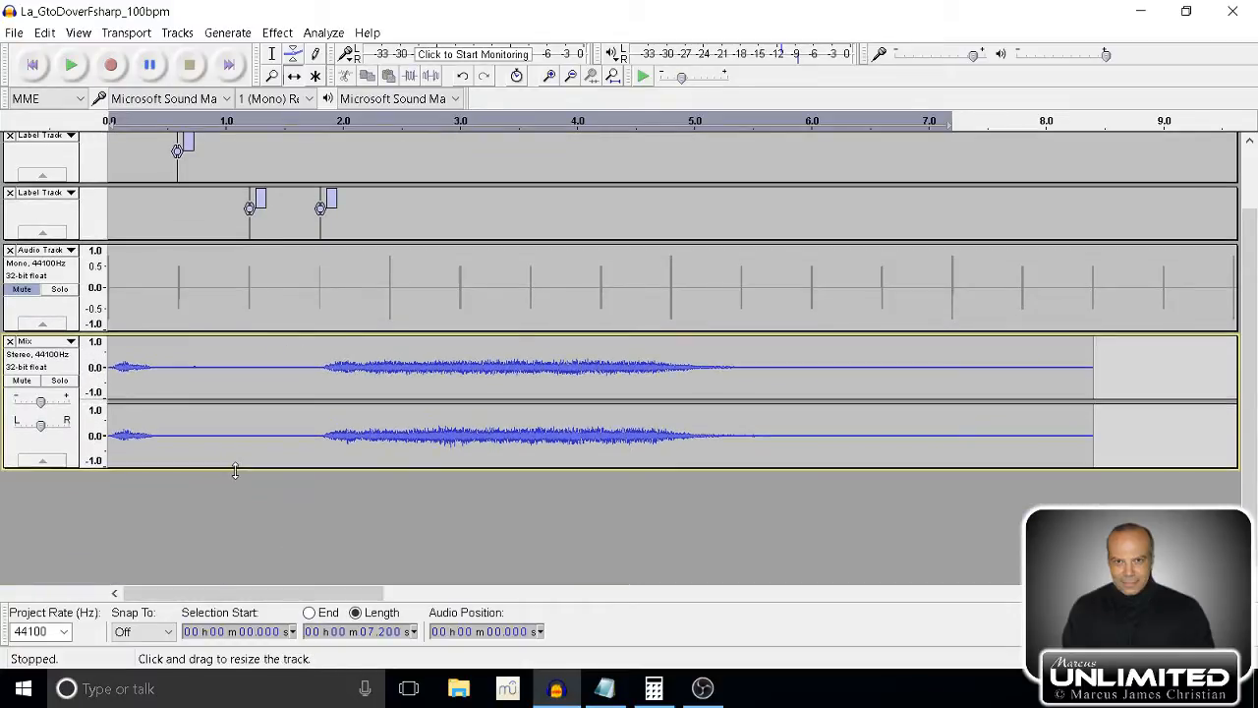
pyautogui.scroll(3, 236, 452)
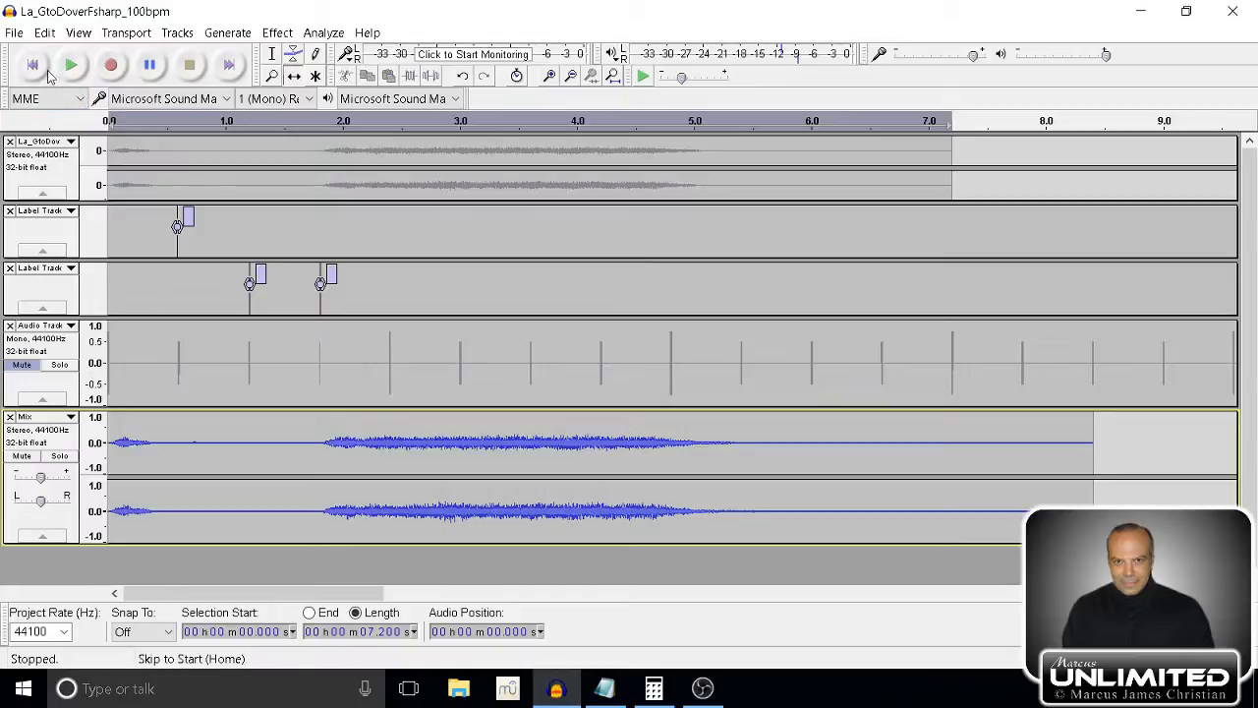
pyautogui.click(41, 75)
pyautogui.click(72, 64)
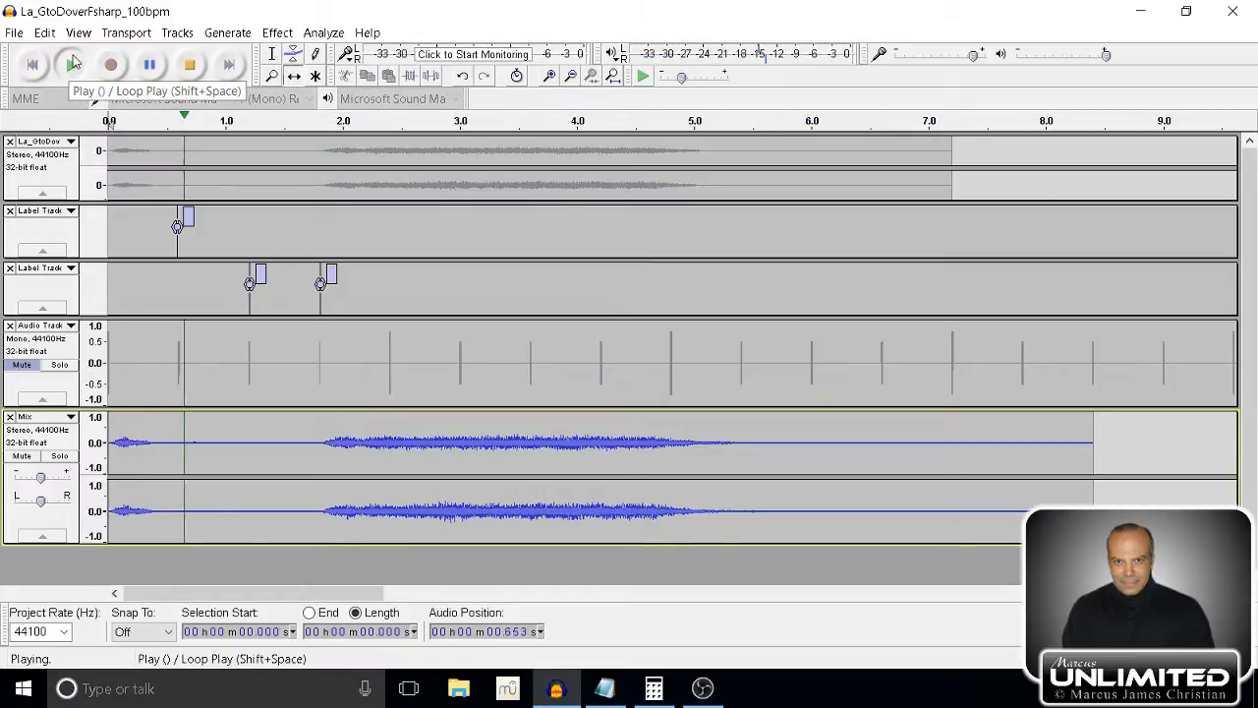
pyautogui.click(150, 66)
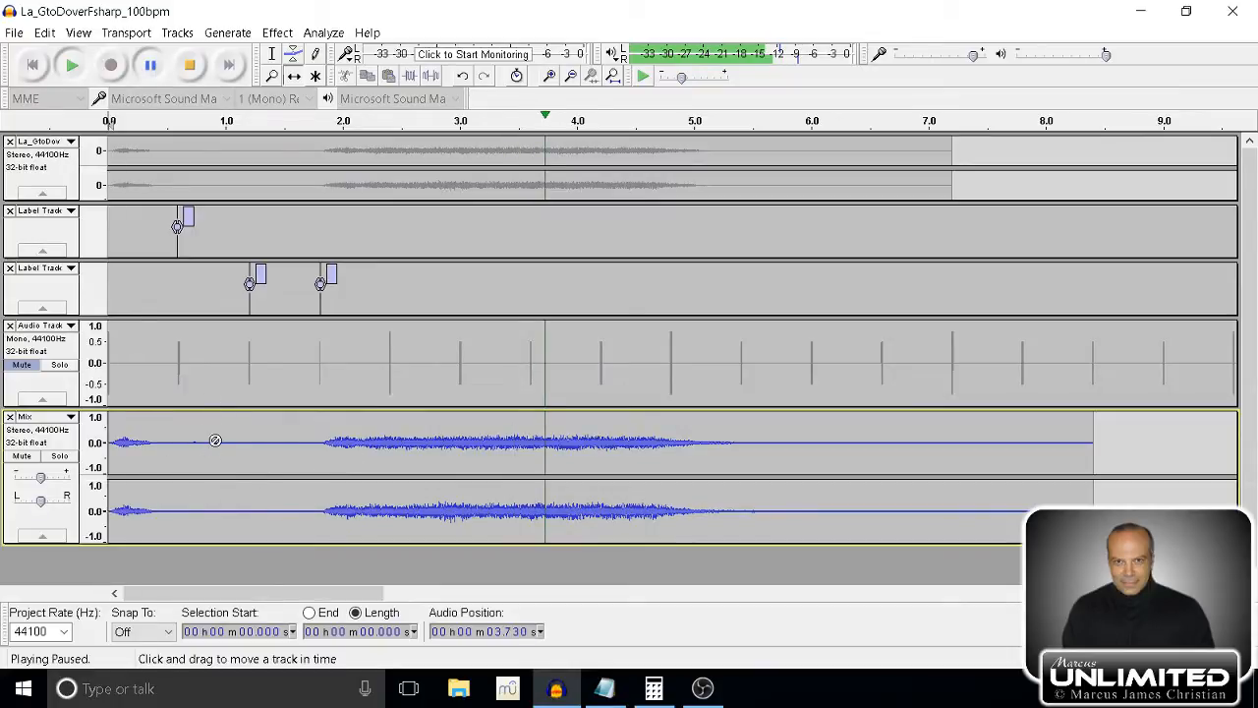
# Stop playback, duplicate the whole Mix track and select only the new lower copy.
pyautogui.click(56, 441)
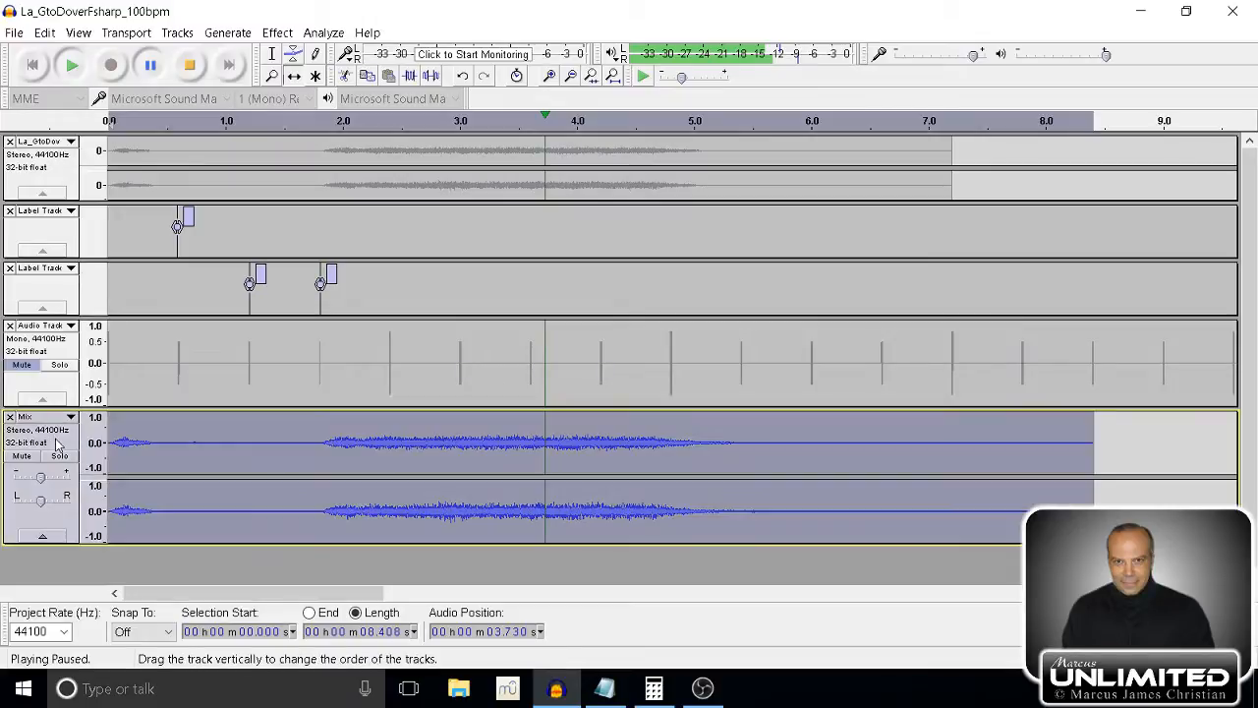
pyautogui.press('space')
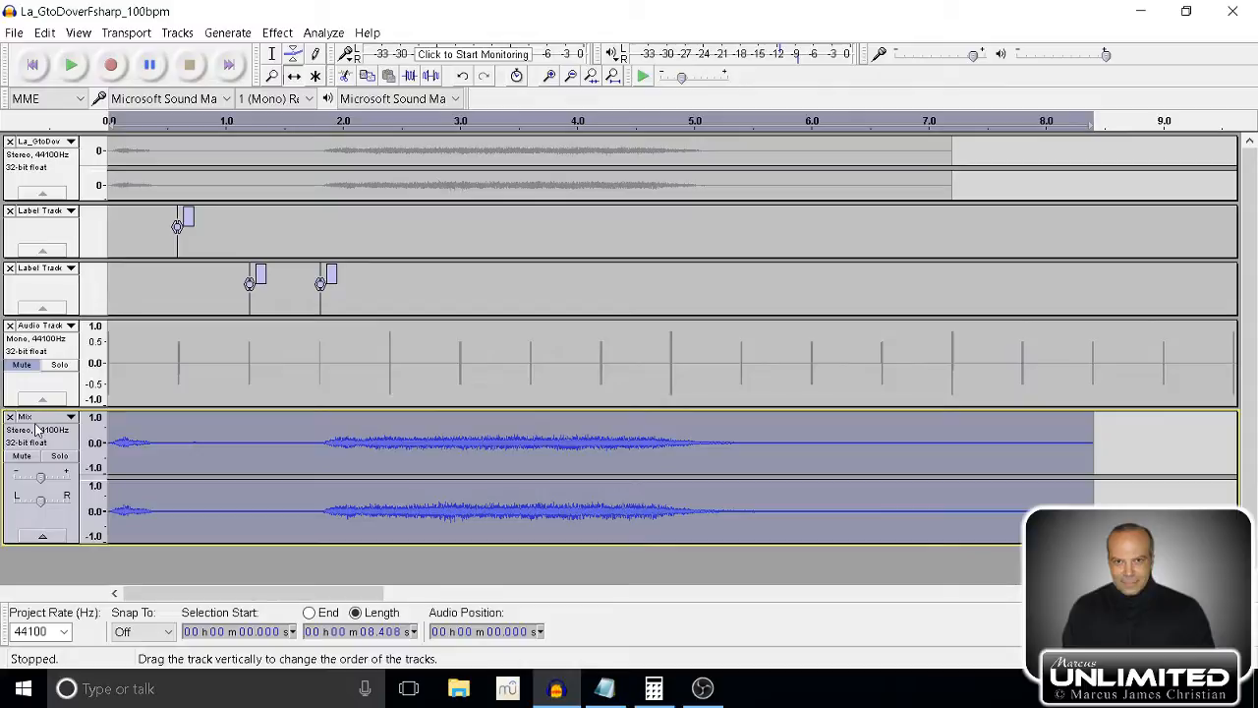
pyautogui.hotkey('ctrl', 'd')
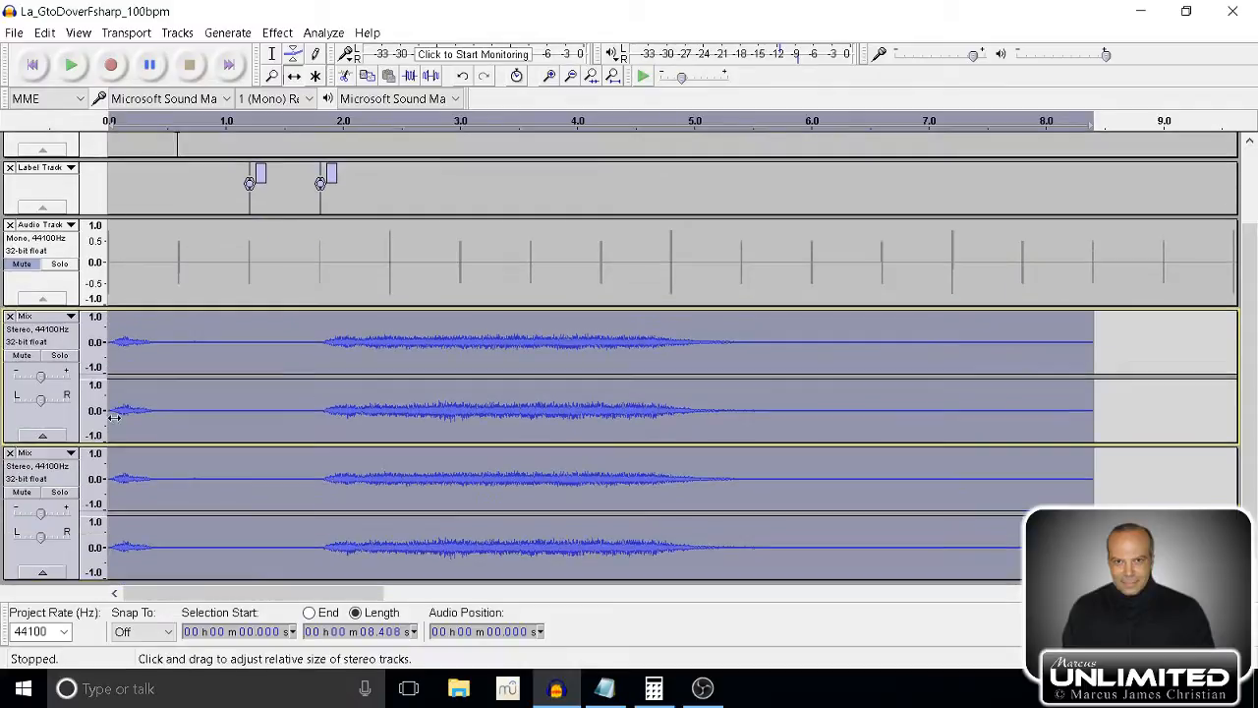
pyautogui.click(57, 479)
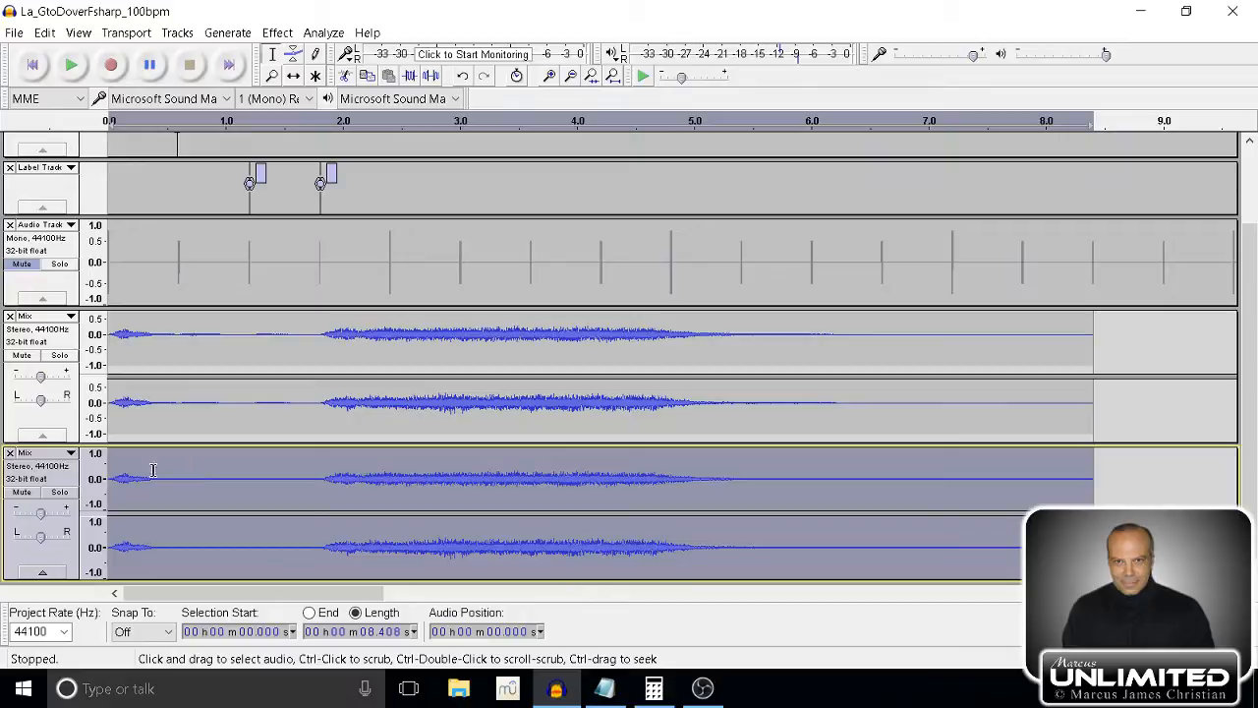
# Shift the duplicated Mix track to start at about 0.65 s, lower its gain and play both mixes from the start, then pause.
pyautogui.click(292, 76)
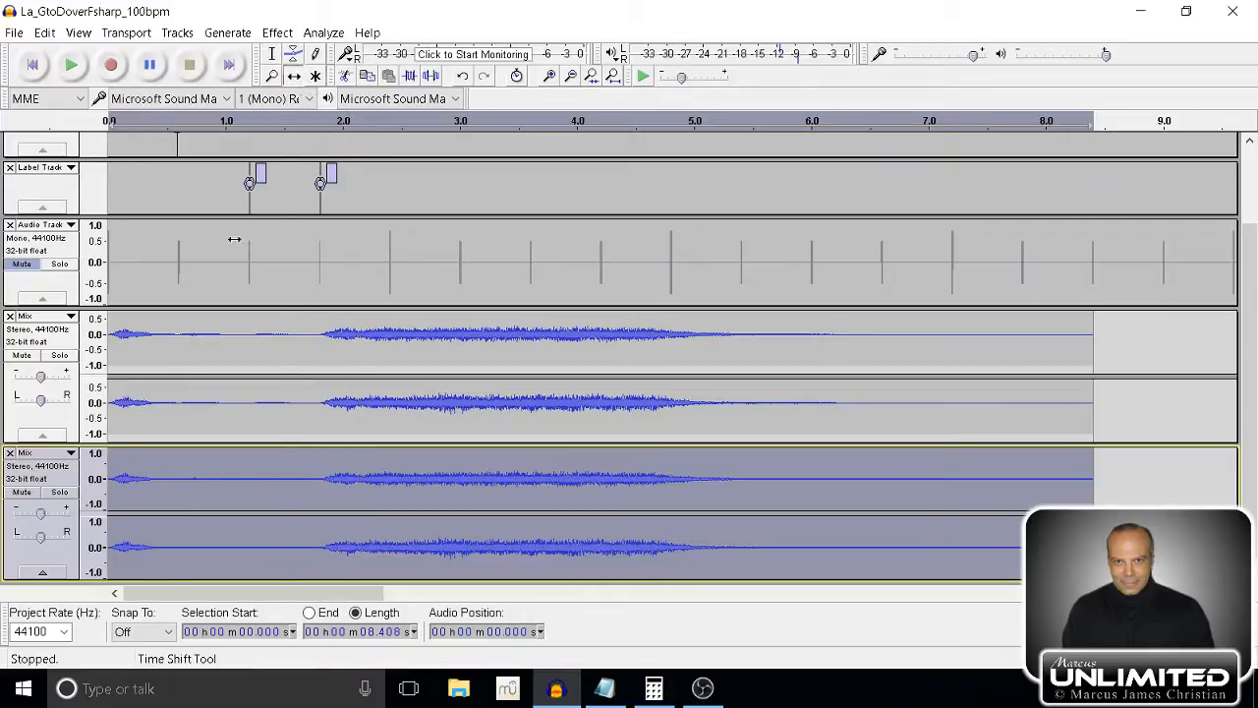
pyautogui.moveTo(172, 468); pyautogui.dragTo(187, 504)
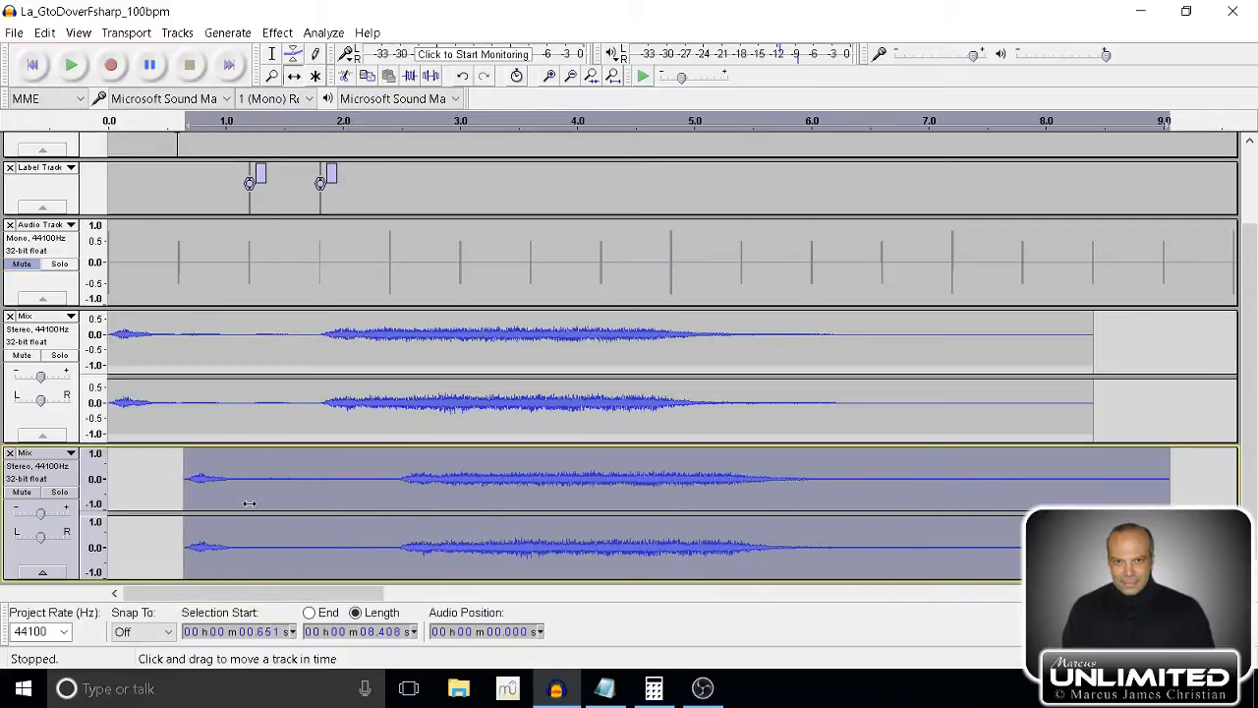
pyautogui.click(32, 65)
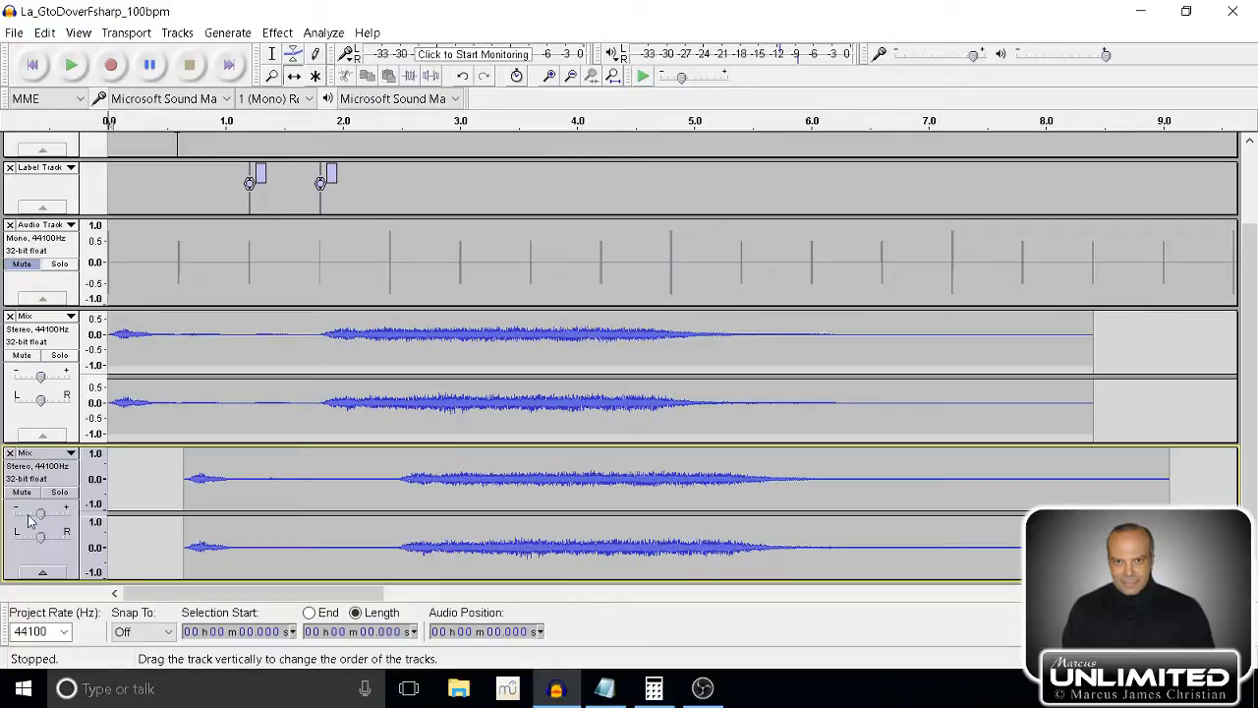
pyautogui.click(74, 66)
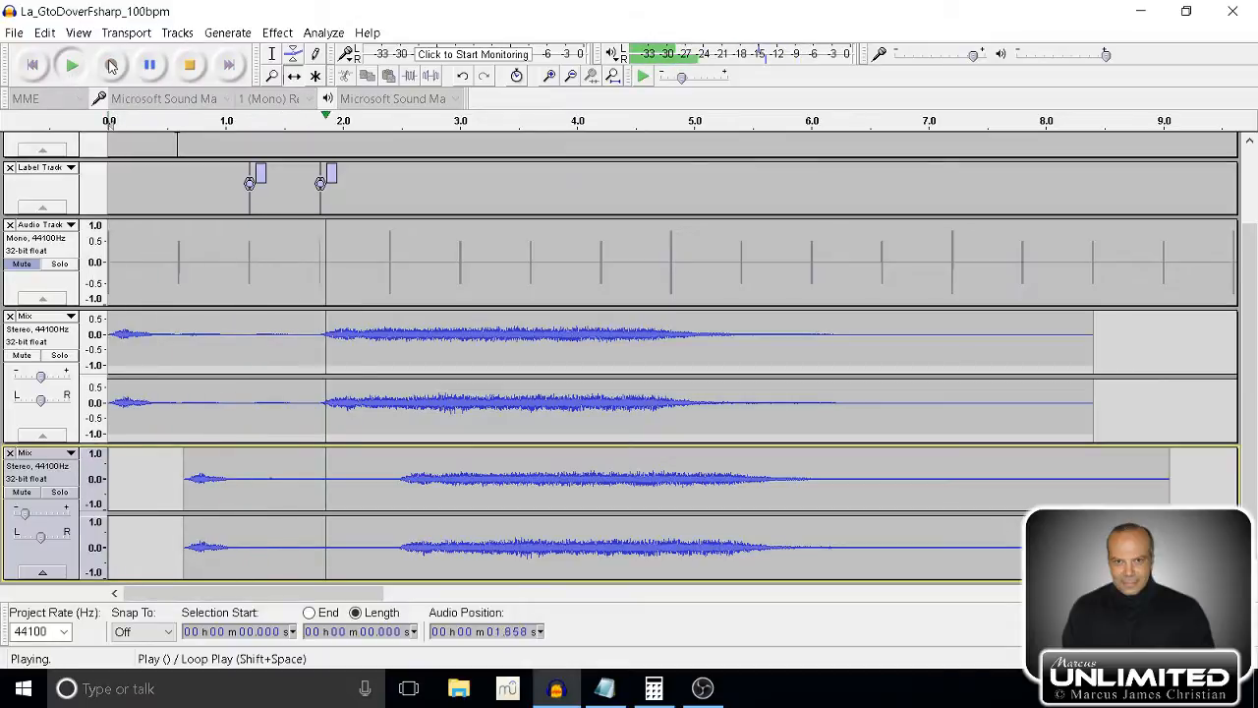
pyautogui.click(165, 65)
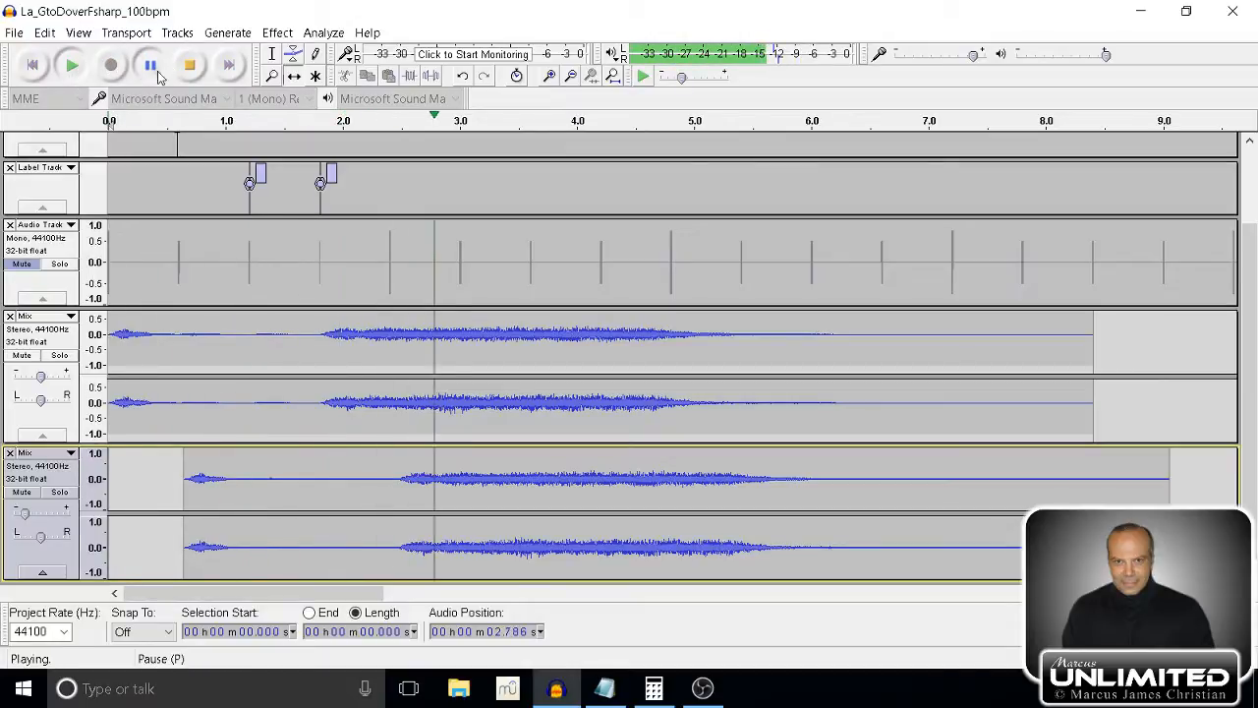
# Raise the lower Mix copy's gain back to about the centre, stop the paused playback, and briefly replay both mixes from the start.
pyautogui.click(33, 513)
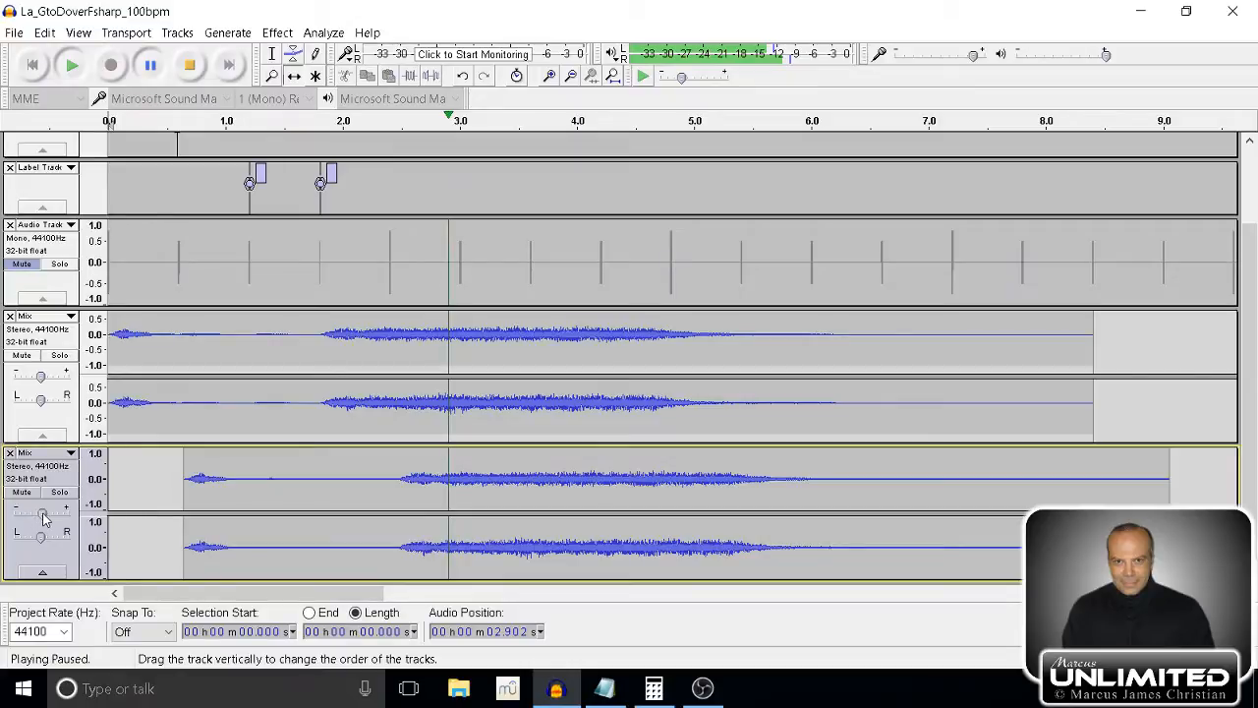
pyautogui.click(190, 66)
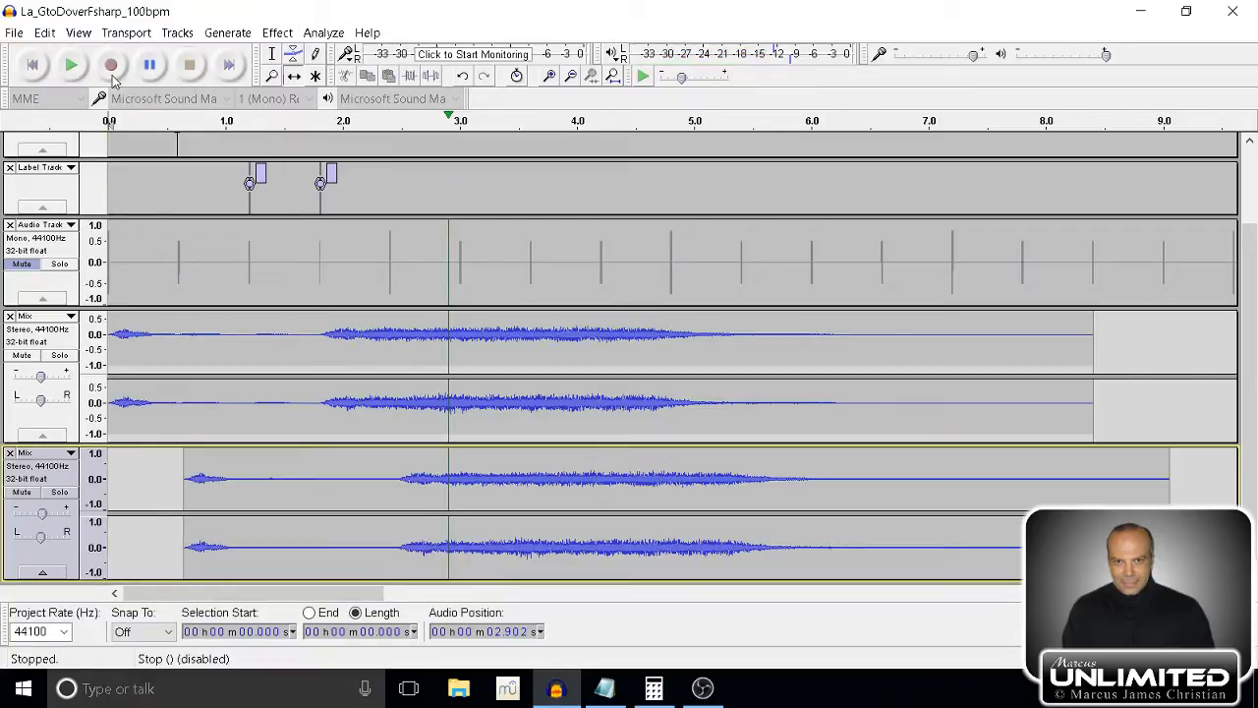
pyautogui.click(72, 64)
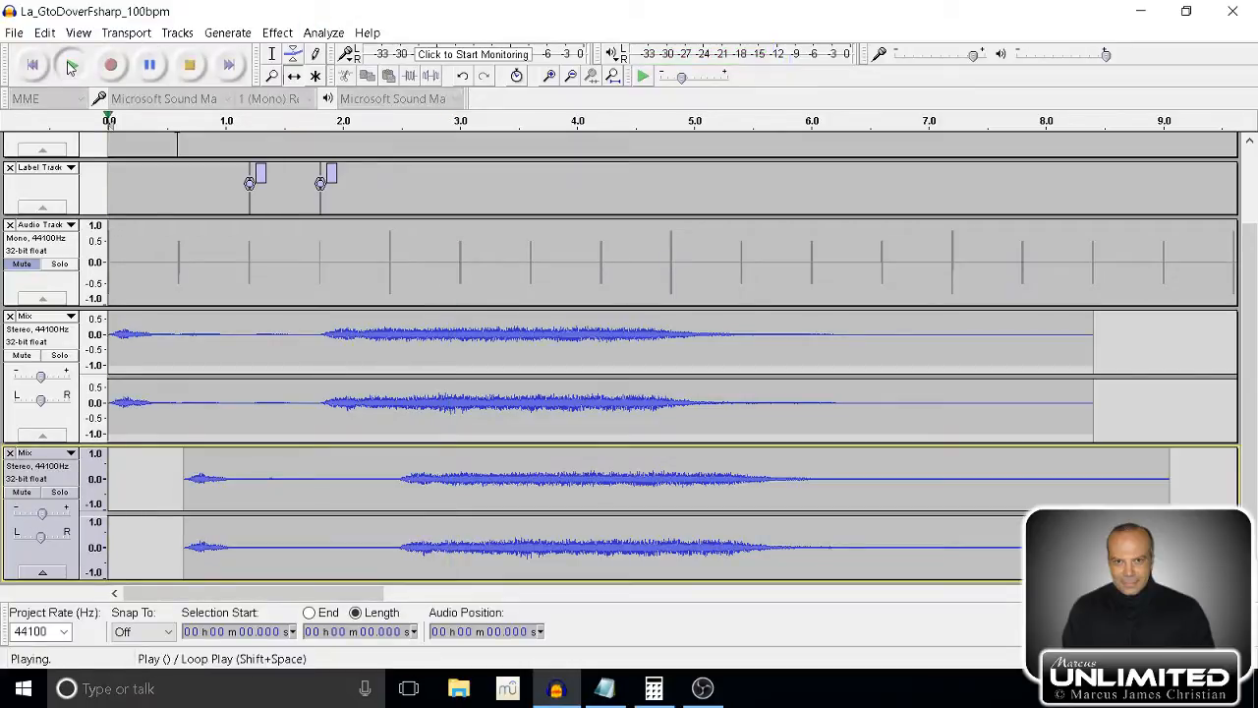
pyautogui.click(191, 66)
# Move the lower Mix copy earlier to start at about 0.26 s and play both mixes from the start, then stop.
pyautogui.moveTo(247, 501); pyautogui.dragTo(203, 497)
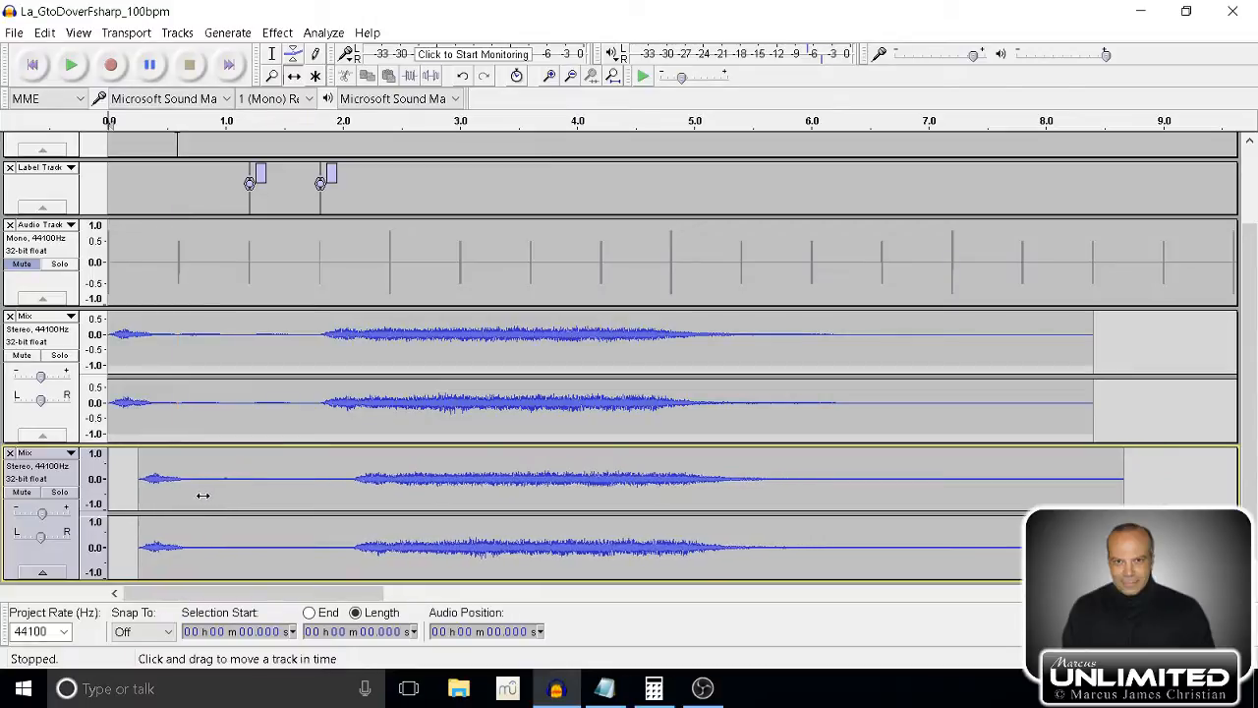
pyautogui.click(71, 65)
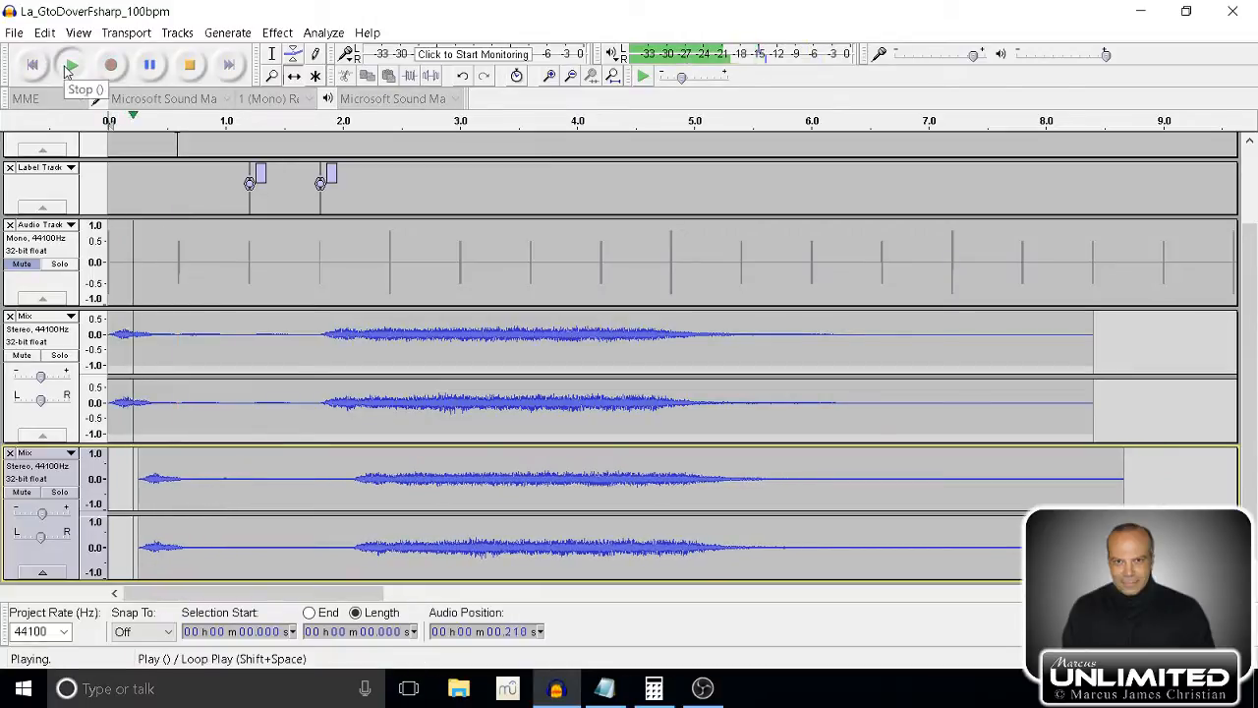
pyautogui.click(191, 65)
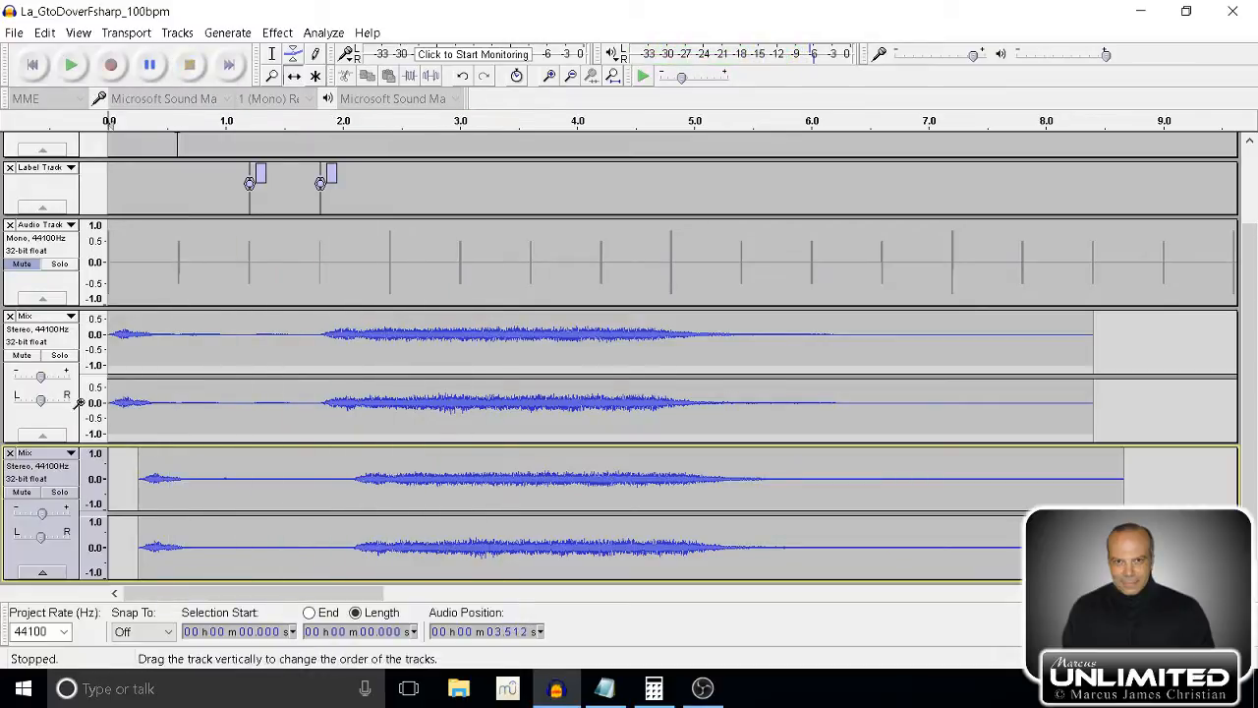
# Lower the delayed Mix copy's gain slightly and play both mixes from the start, then stop.
pyautogui.moveTo(42, 513); pyautogui.dragTo(33, 513)
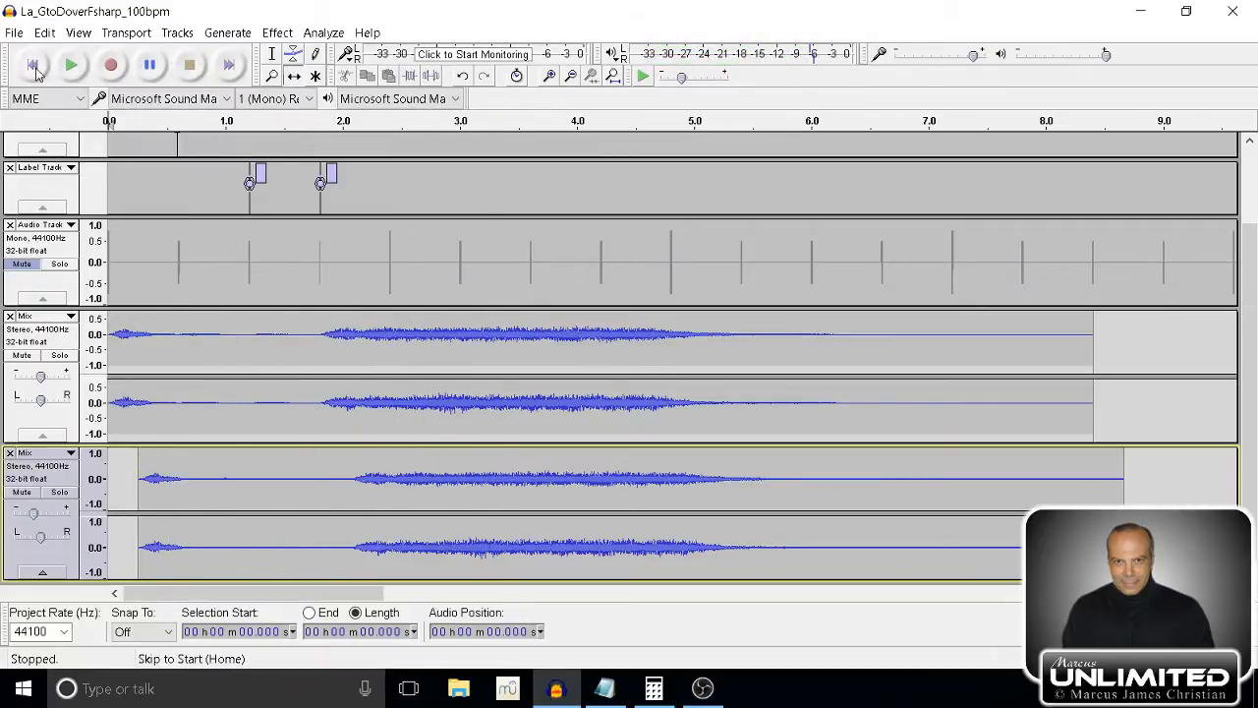
pyautogui.click(71, 66)
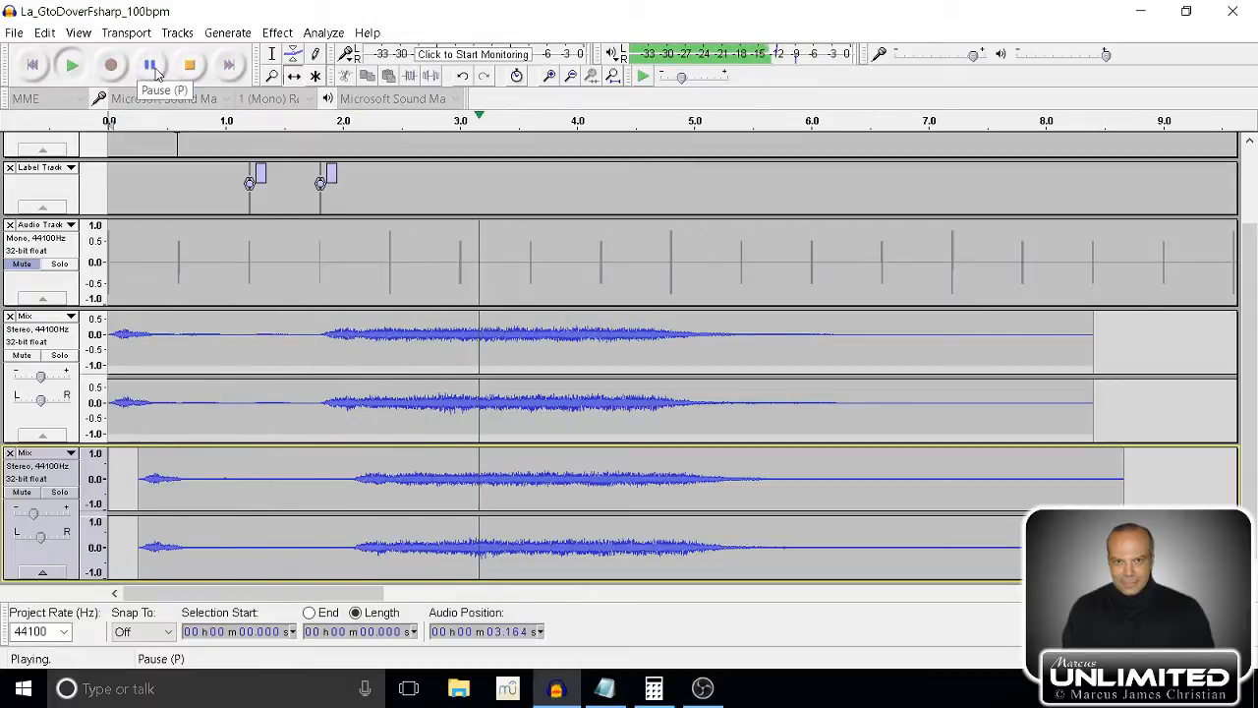
pyautogui.click(190, 65)
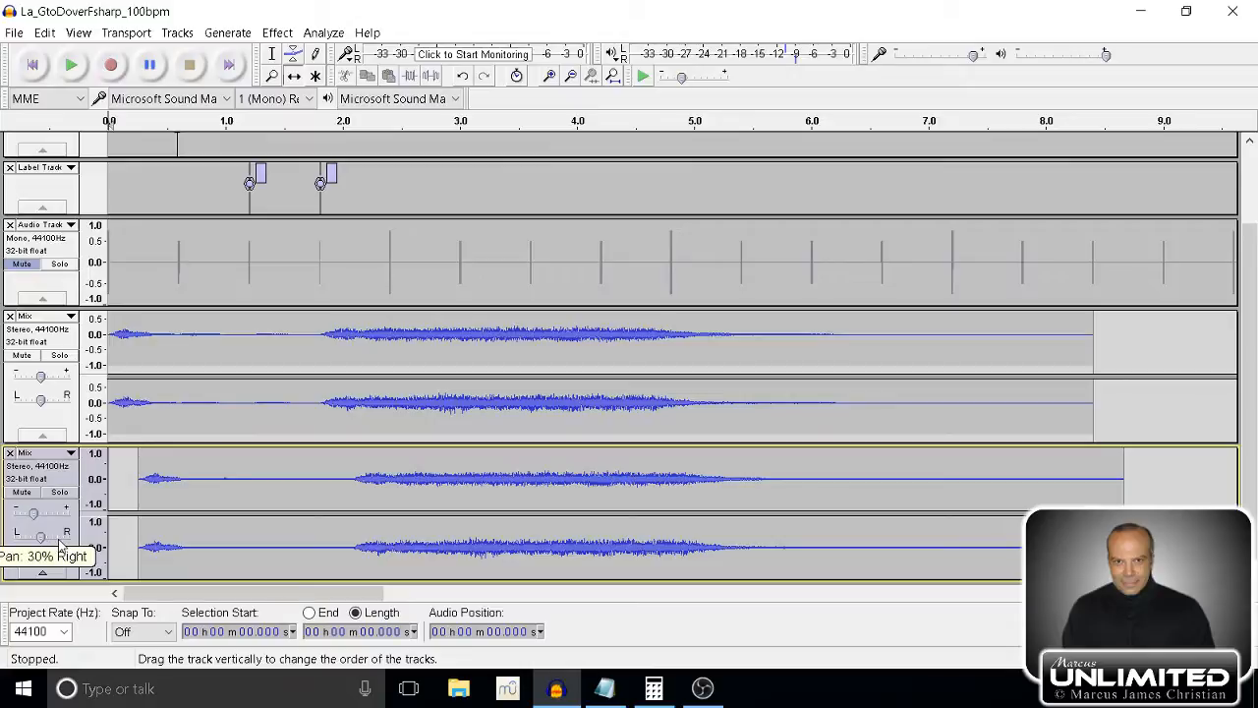
# Pan the delayed Mix copy toward the right channel and play both mixes from the start, then stop.
pyautogui.moveTo(59, 541); pyautogui.dragTo(59, 536)
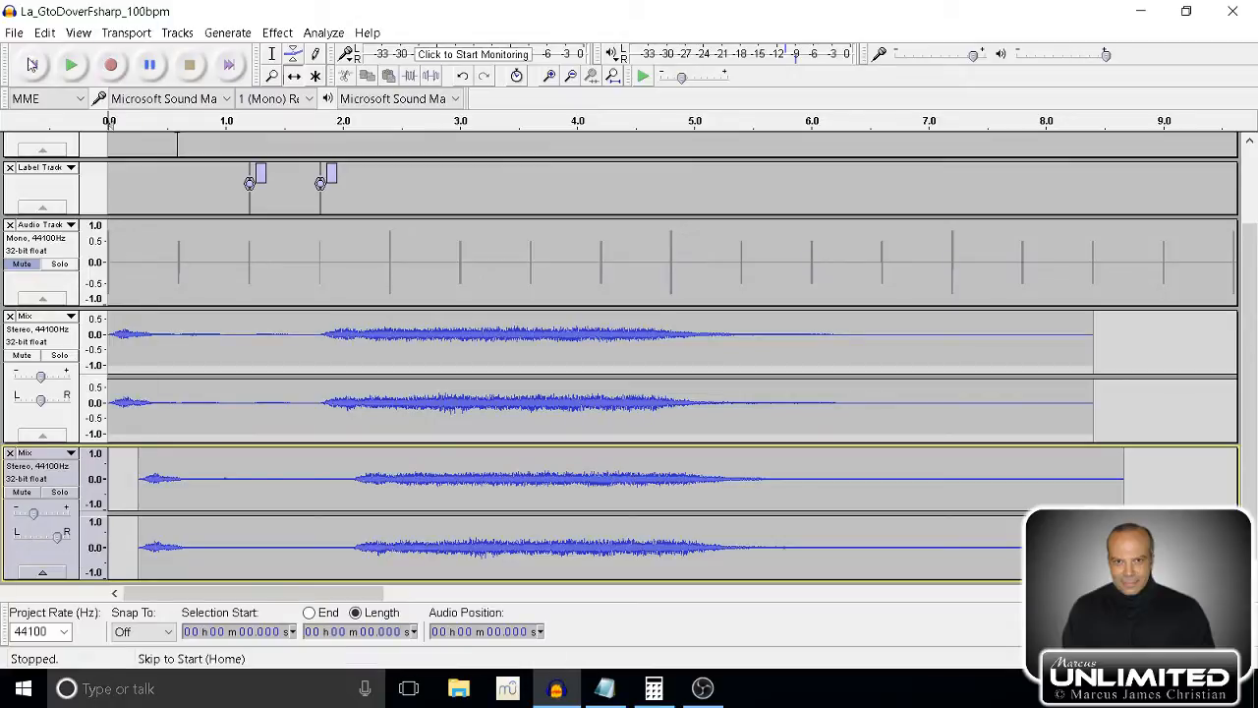
pyautogui.click(72, 75)
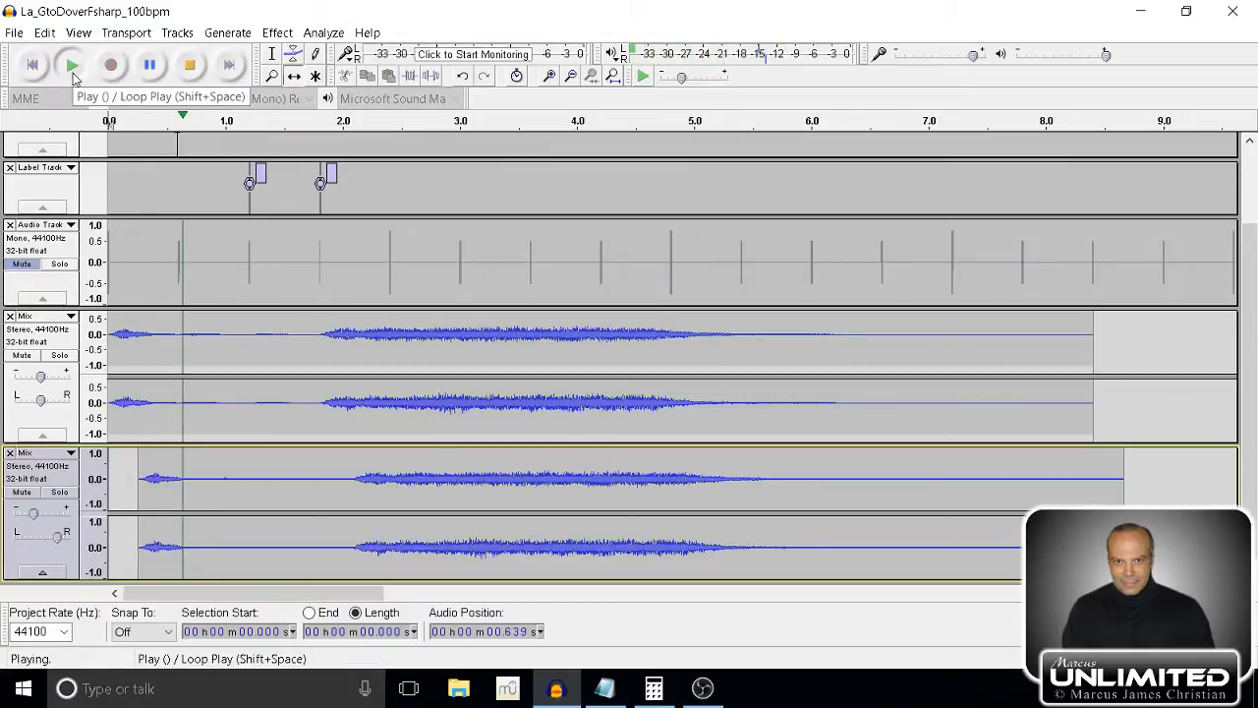
pyautogui.click(190, 65)
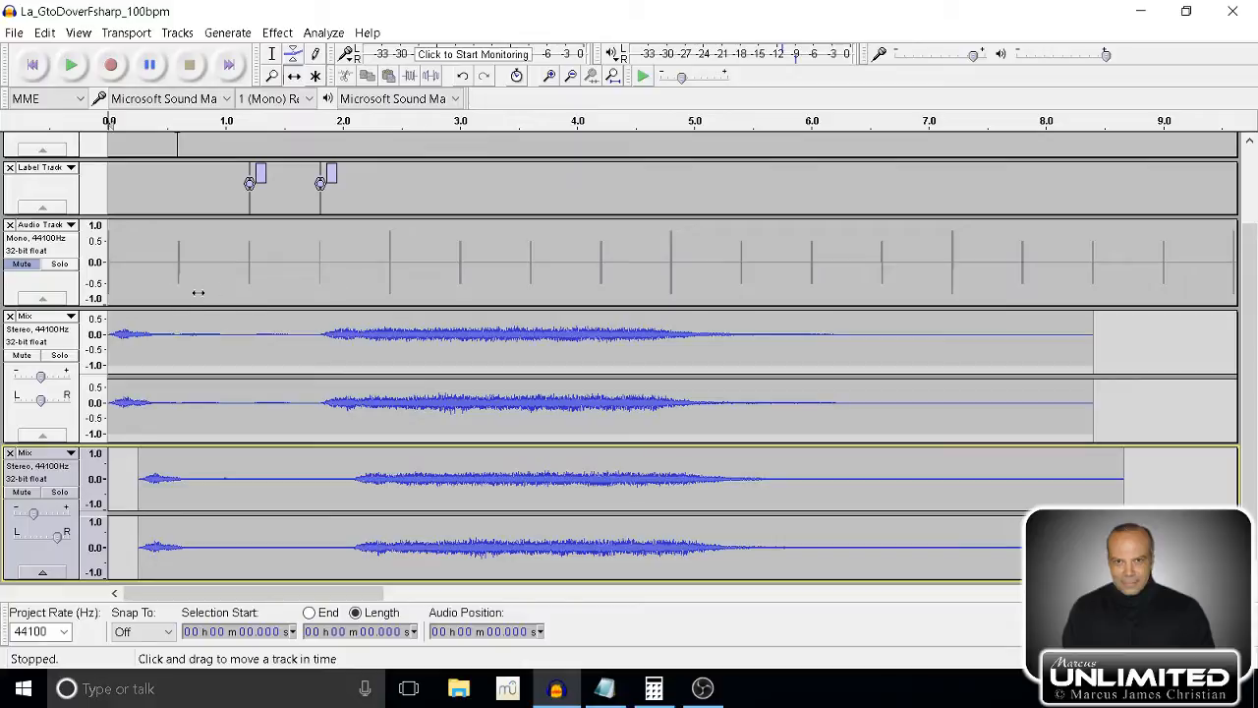
# Select the upper Mix track, then switch to Calculator and divide 60000 by 100 to get the beat length in milliseconds.
pyautogui.click(41, 348)
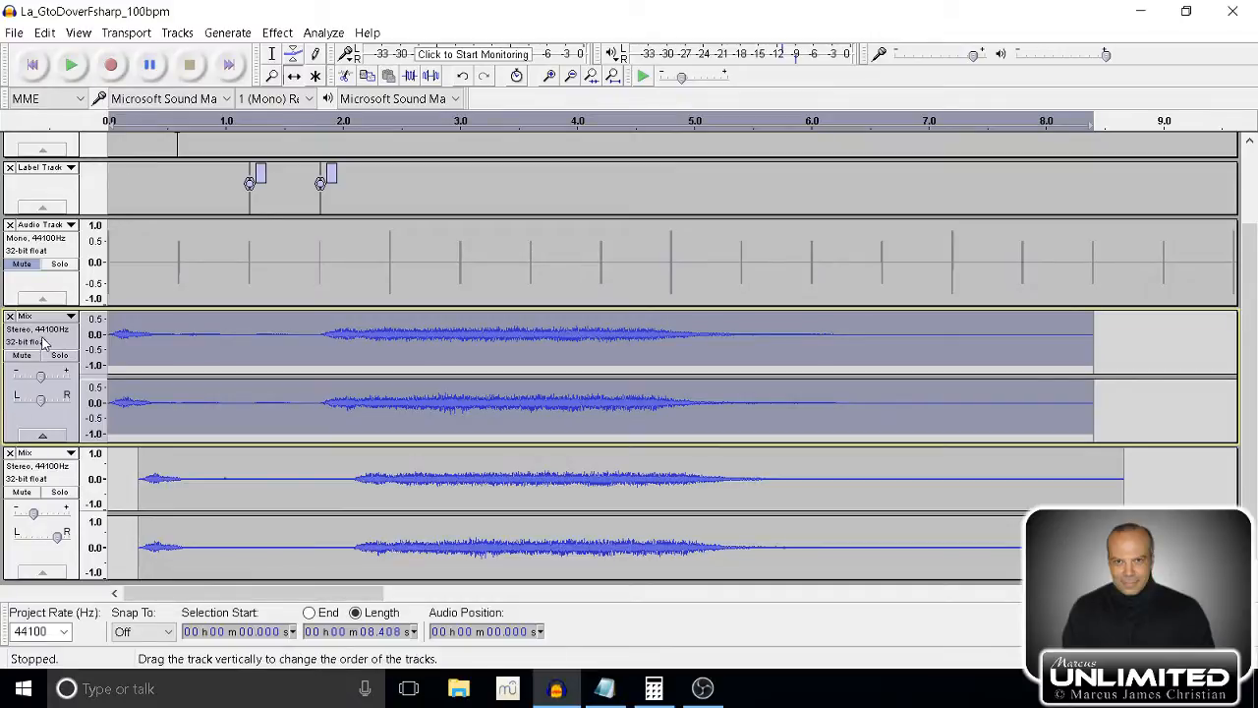
pyautogui.click(653, 688)
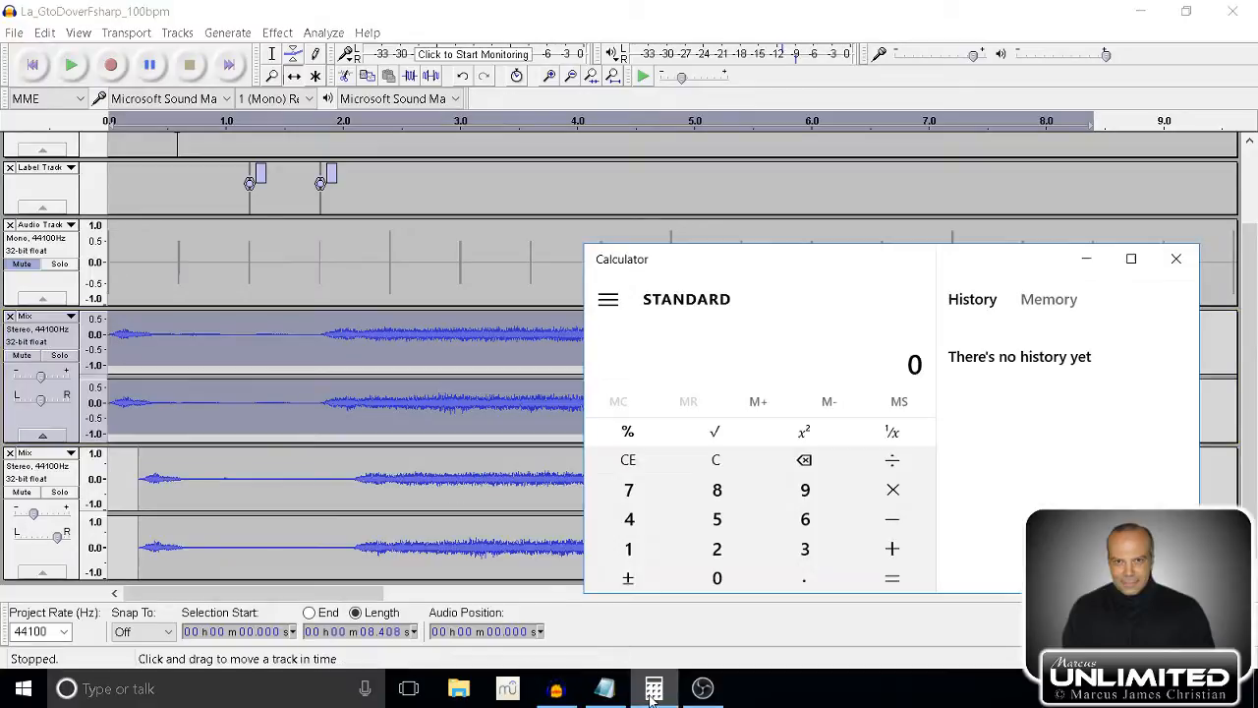
pyautogui.write('6')
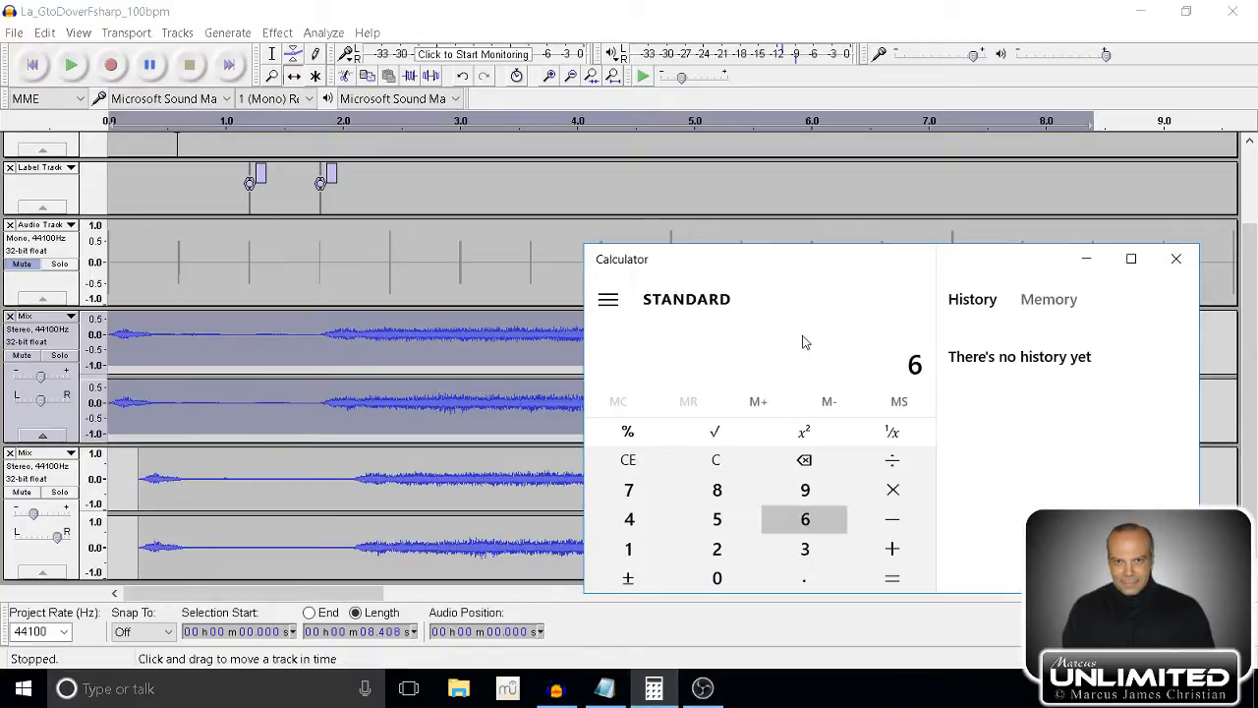
pyautogui.write('0,000')
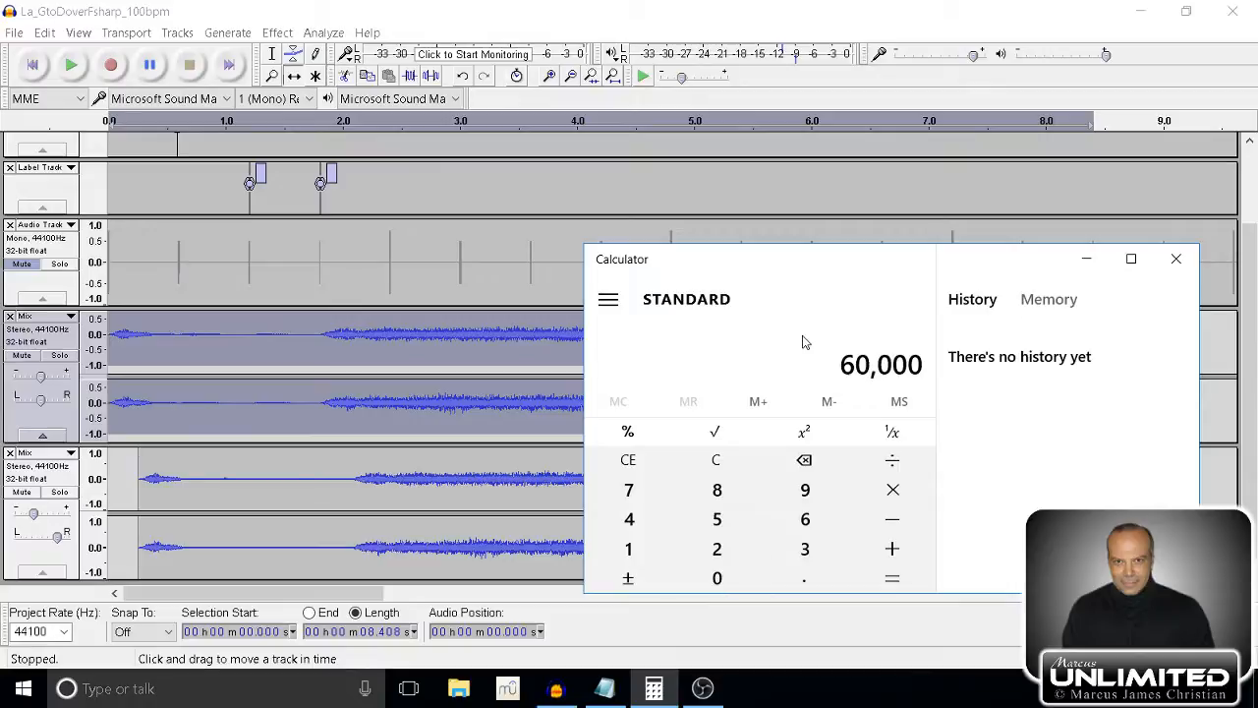
pyautogui.press('/')
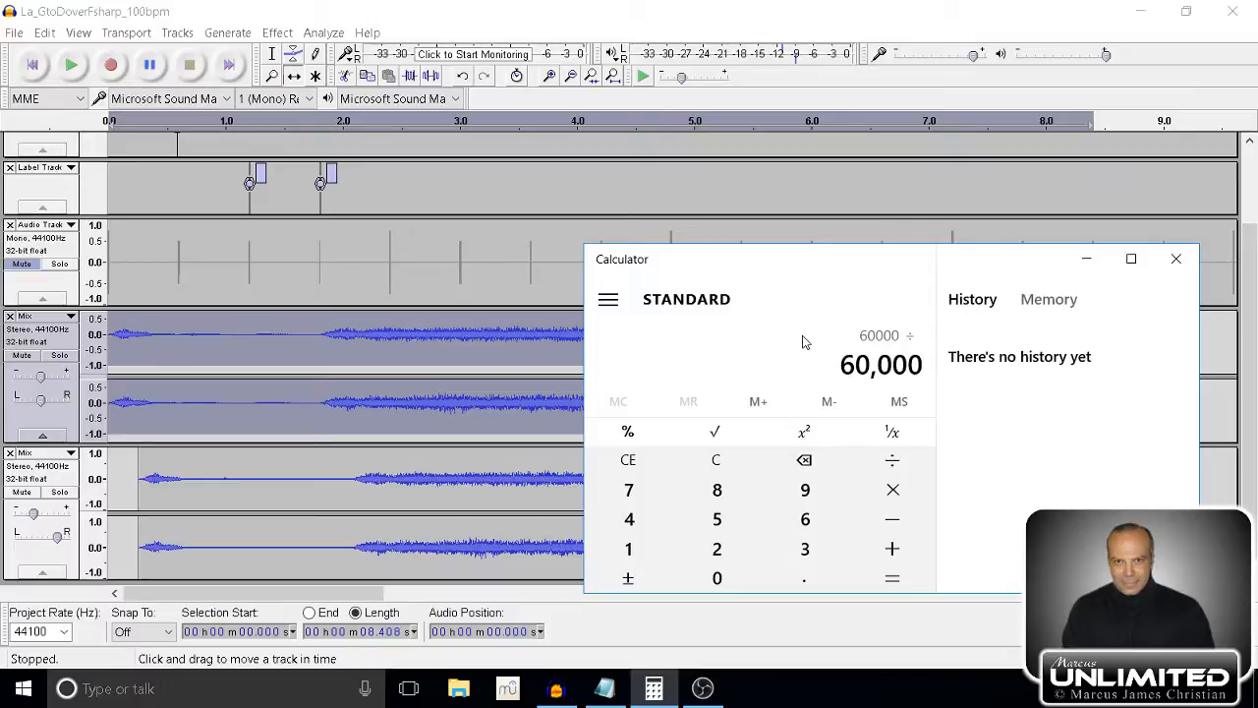
pyautogui.write('100')
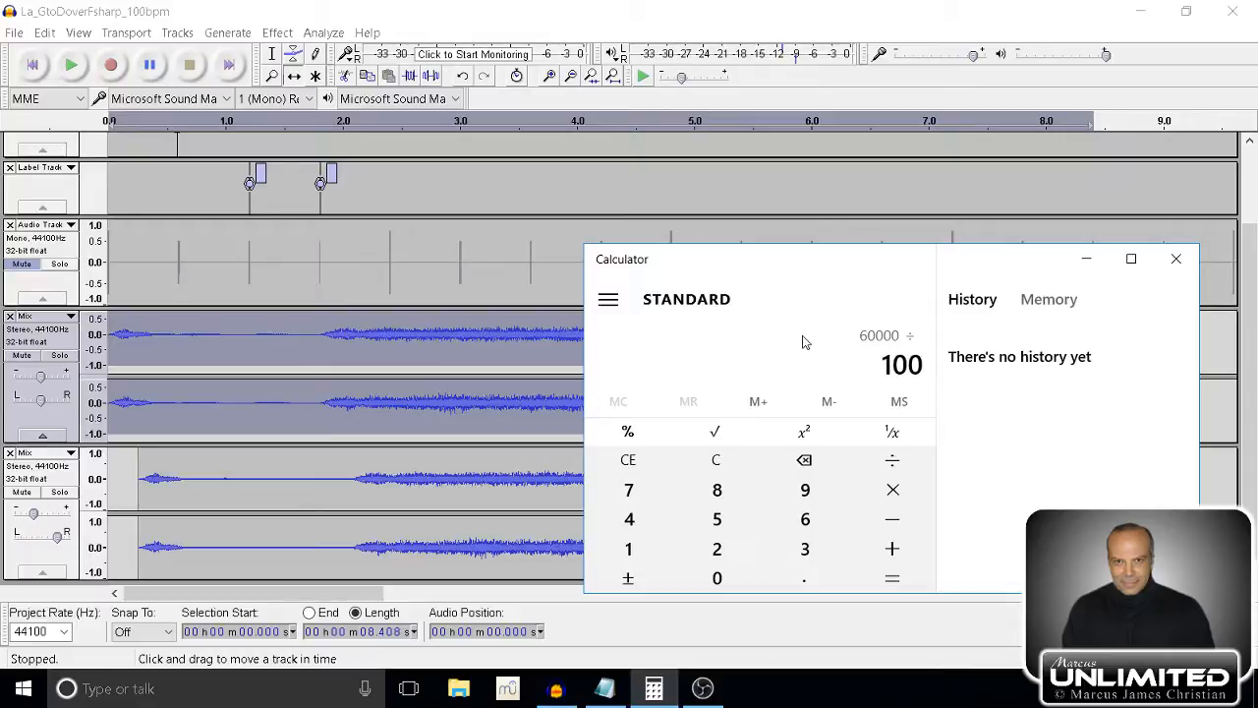
pyautogui.press('Return')
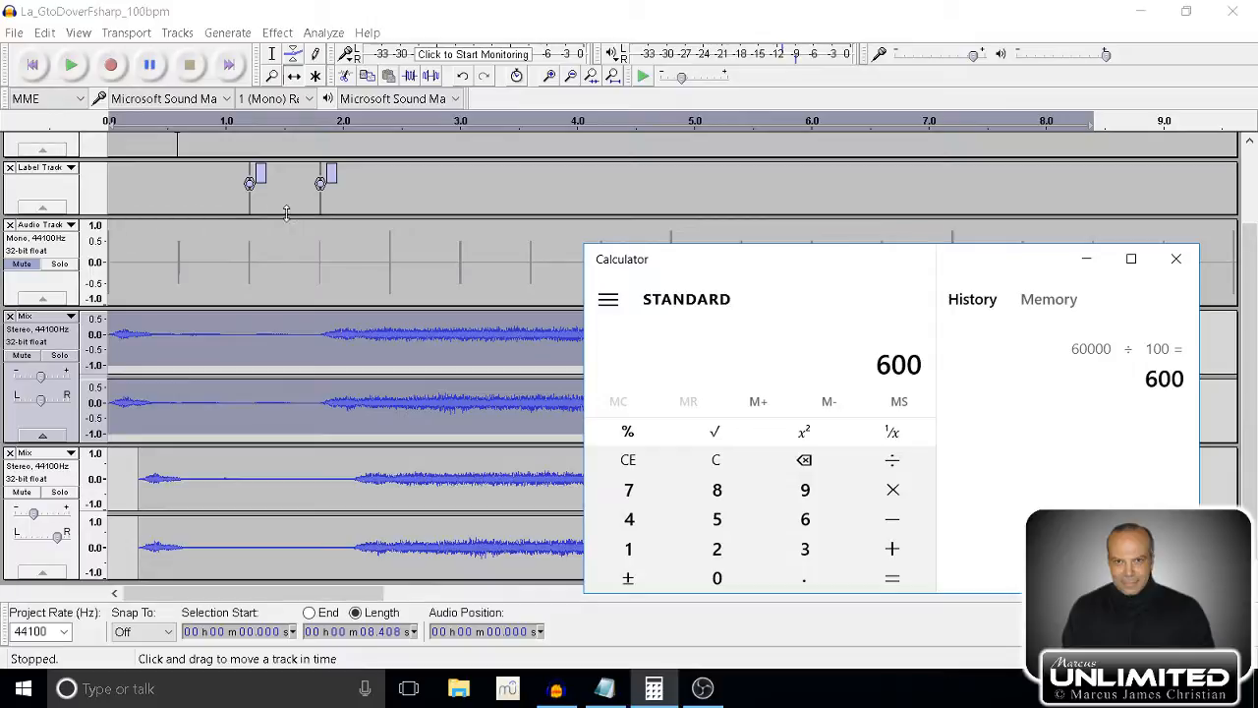
# Switch back to Audacity and select the whole delayed lower Mix copy.
pyautogui.click(190, 504)
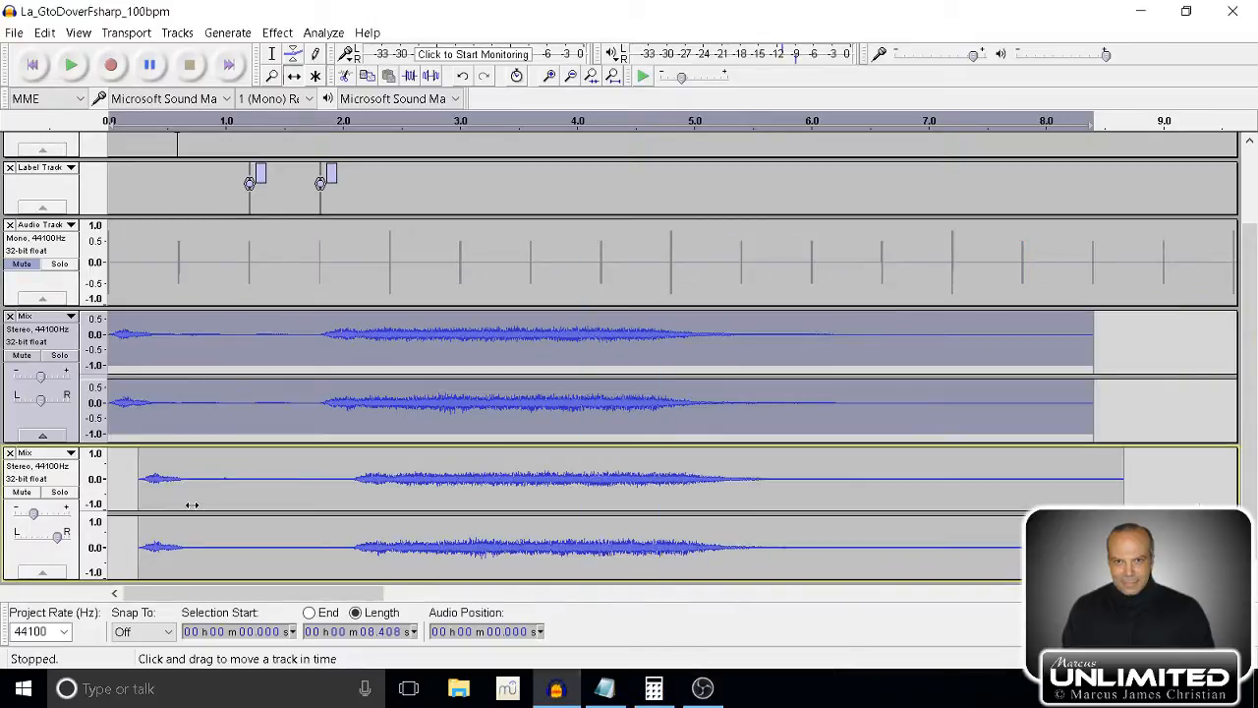
pyautogui.click(55, 481)
pyautogui.moveTo(219, 506)
pyautogui.mouseDown()
pyautogui.moveTo(401, 496)
pyautogui.moveTo(148, 526)
pyautogui.moveTo(540, 484)
pyautogui.moveTo(214, 485)
pyautogui.mouseUp()
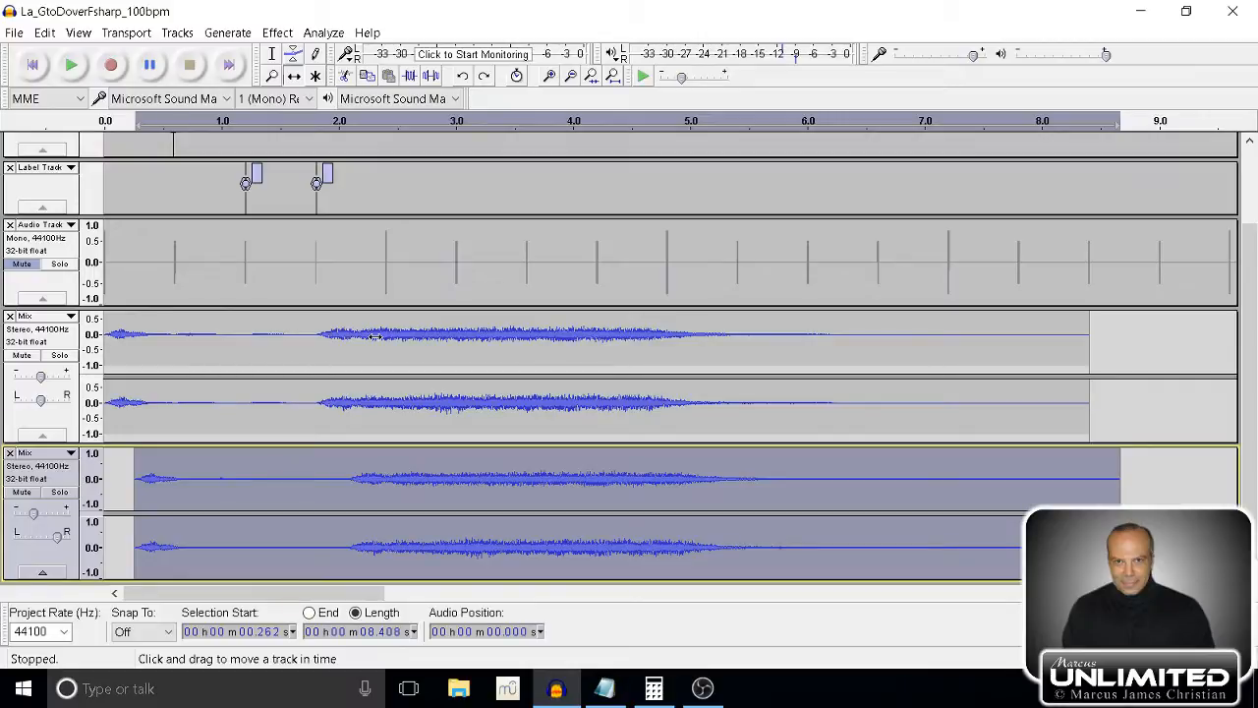
# Mute the delayed lower Mix copy and play the upper Mix track alone from the start.
pyautogui.click(33, 63)
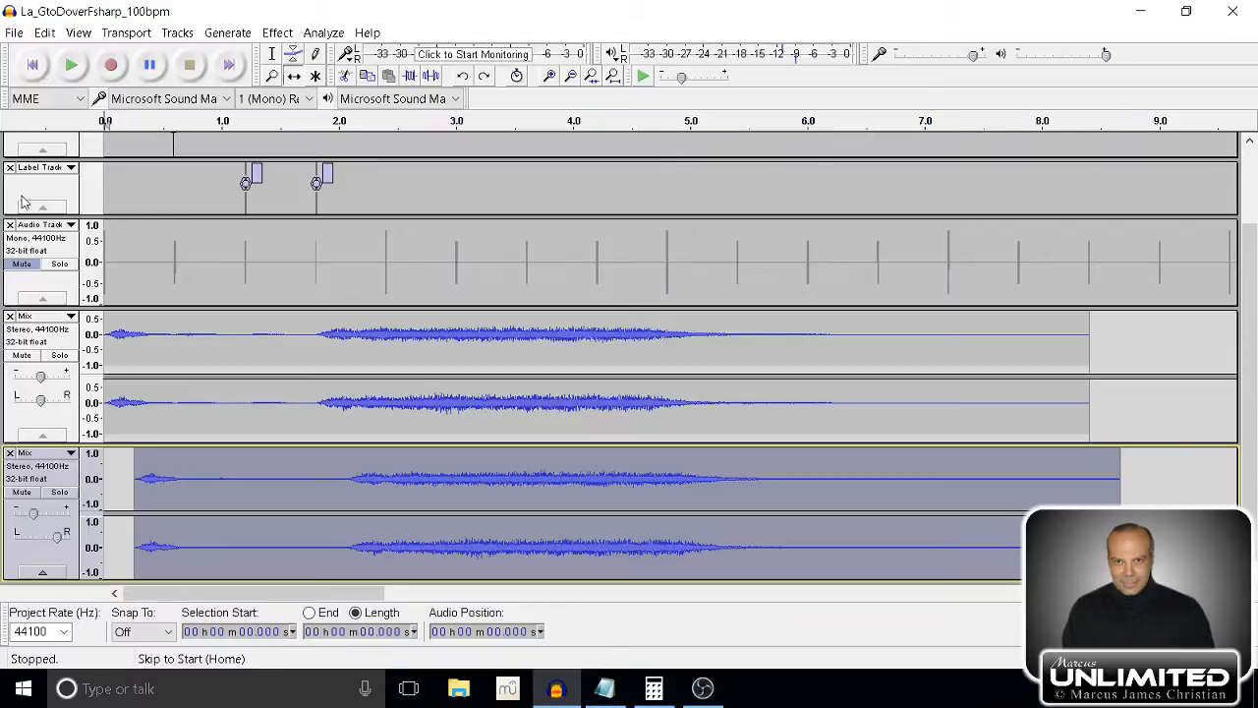
pyautogui.click(21, 491)
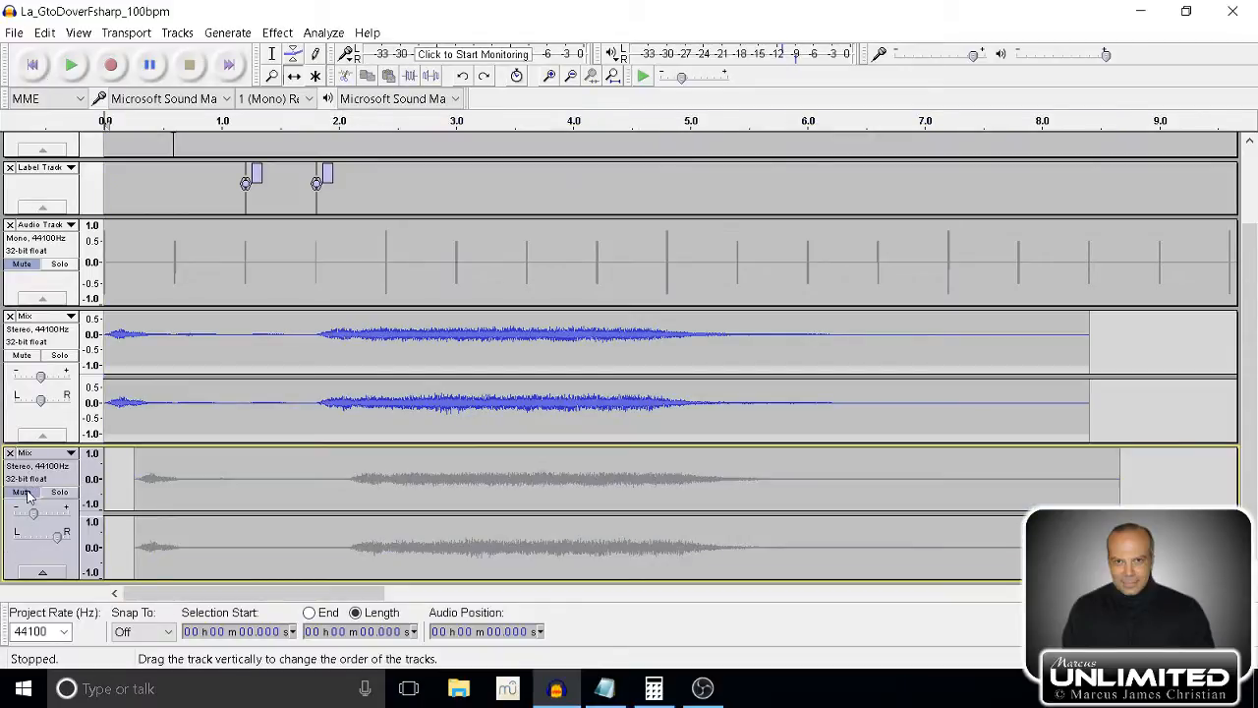
pyautogui.click(71, 71)
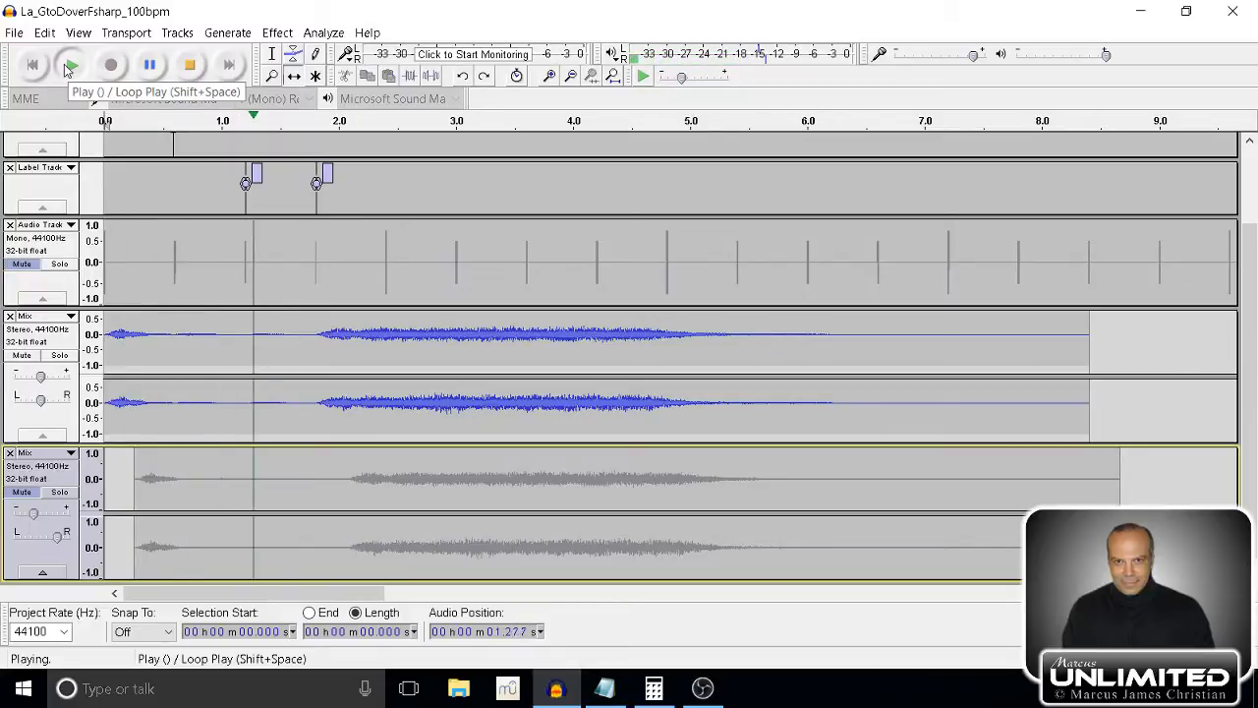